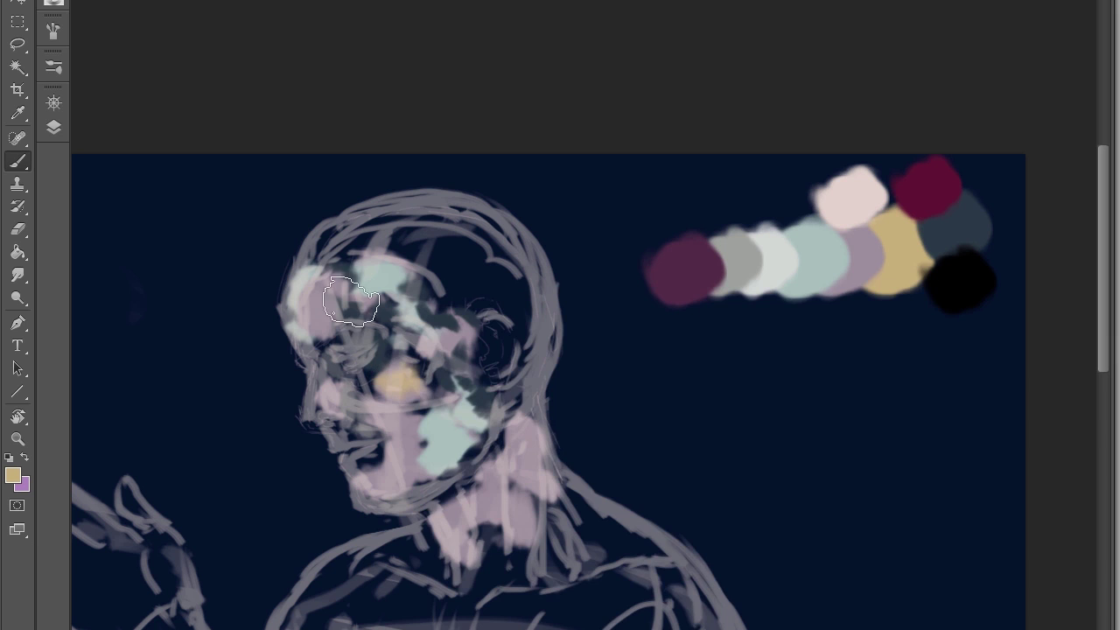
# Dab ochre on the forehead, temple and nose, then lay pale teal and mauve patches over the forehead.
pyautogui.click(324, 263)
pyautogui.click(320, 302)
pyautogui.click(374, 325)
pyautogui.click(324, 413)
pyautogui.keyDown('alt'); pyautogui.click(335, 273); pyautogui.keyUp('alt')
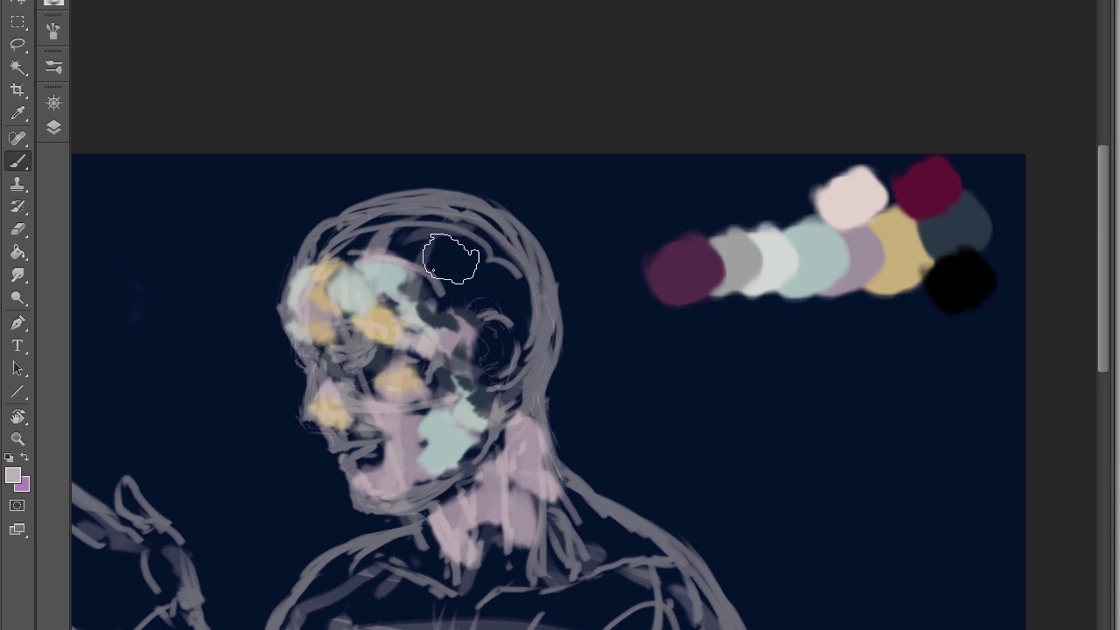
pyautogui.keyDown('alt'); pyautogui.click(375, 295); pyautogui.keyUp('alt')
pyautogui.hotkey('ctrl', '+')
pyautogui.keyDown('alt'); pyautogui.click(385, 227); pyautogui.keyUp('alt')
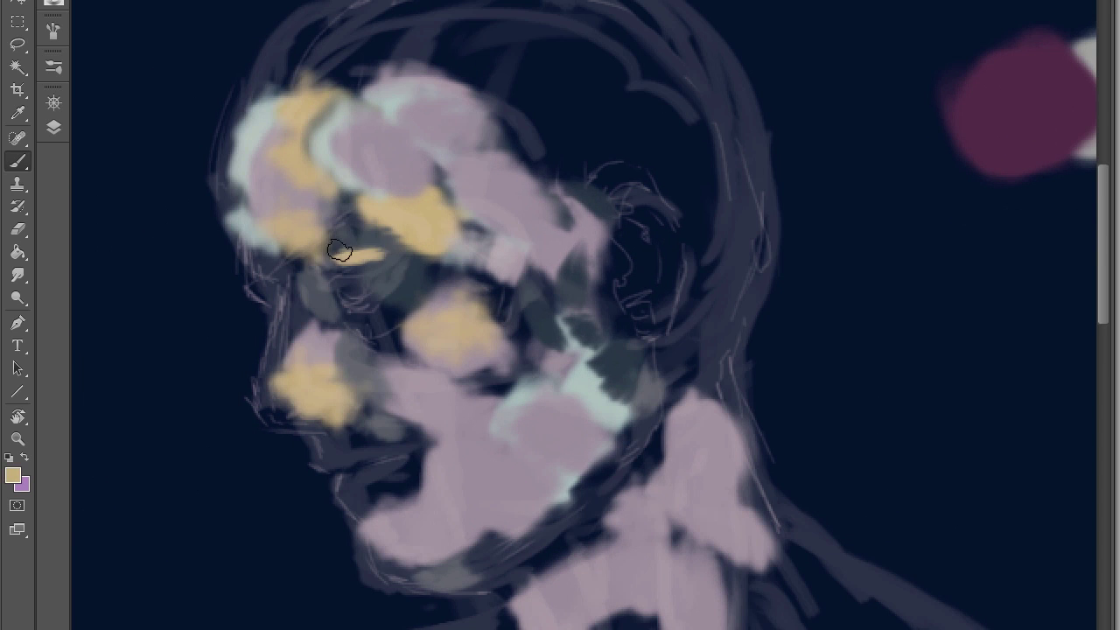
# Enlarge the brush and paint the upper eyelid area with muted mauve.
pyautogui.press(']')
pyautogui.press(']')
pyautogui.press(']')
pyautogui.press(']')
pyautogui.moveTo(348, 251)
pyautogui.mouseDown()
pyautogui.moveTo(419, 387)
pyautogui.moveTo(315, 324)
pyautogui.moveTo(367, 233)
pyautogui.mouseUp()
pyautogui.rightClick(350, 243)
pyautogui.press('Return')
# Sample the nose's ochre and build up colour patches across the temple, cheek, mouth corner, jaw and ear.
pyautogui.keyDown('alt'); pyautogui.click(288, 382); pyautogui.keyUp('alt')
pyautogui.moveTo(411, 503)
pyautogui.mouseDown()
pyautogui.moveTo(440, 492)
pyautogui.moveTo(512, 230)
pyautogui.moveTo(628, 314)
pyautogui.moveTo(627, 408)
pyautogui.mouseUp()
pyautogui.press(']')
pyautogui.press(']')
pyautogui.press(']')
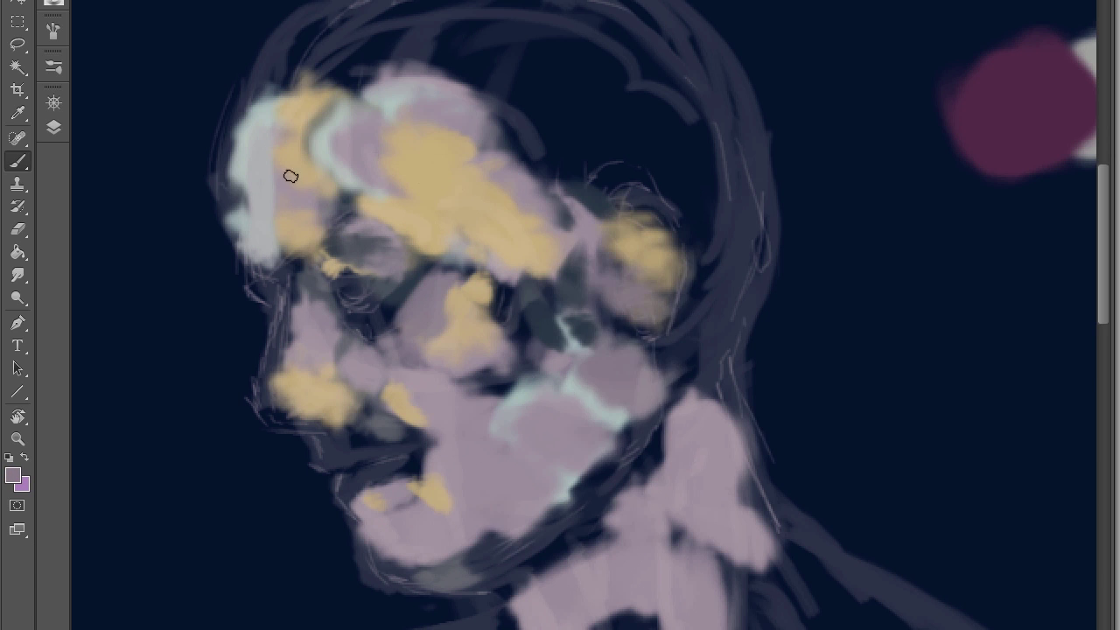
# Paint the forehead's front edge pale grey, blend mauve over its ochre patches and add a light brow highlight.
pyautogui.keyDown('alt'); pyautogui.click(274, 170); pyautogui.keyUp('alt')
pyautogui.moveTo(261, 134); pyautogui.dragTo(249, 271)
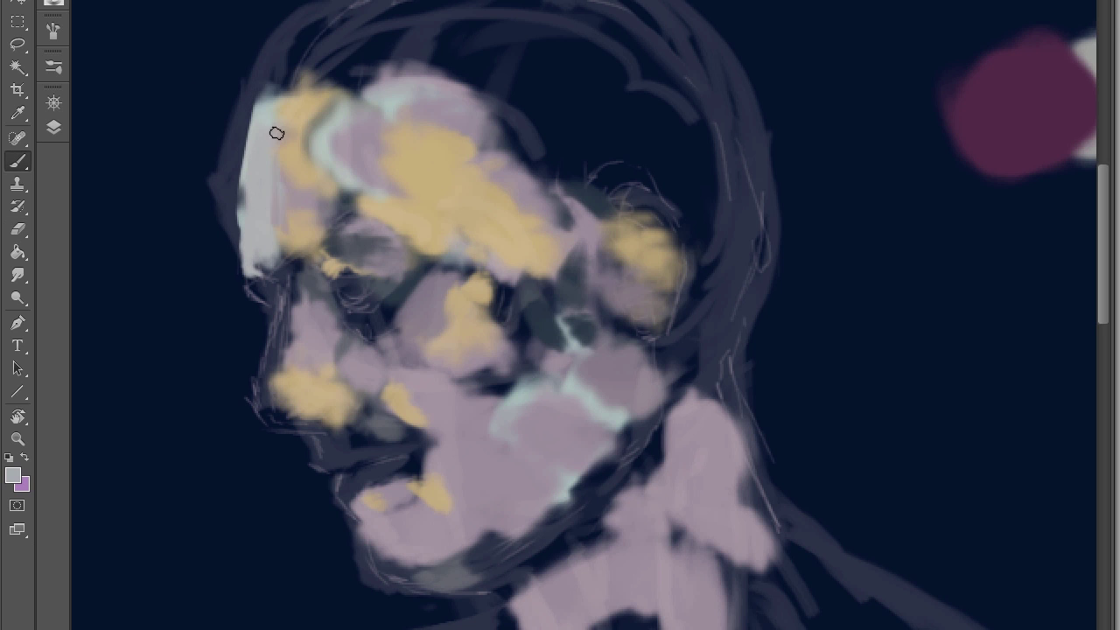
pyautogui.moveTo(276, 133)
pyautogui.mouseDown()
pyautogui.moveTo(284, 245)
pyautogui.moveTo(306, 132)
pyautogui.moveTo(346, 158)
pyautogui.moveTo(313, 210)
pyautogui.mouseUp()
pyautogui.keyDown('alt'); pyautogui.click(323, 161); pyautogui.keyUp('alt')
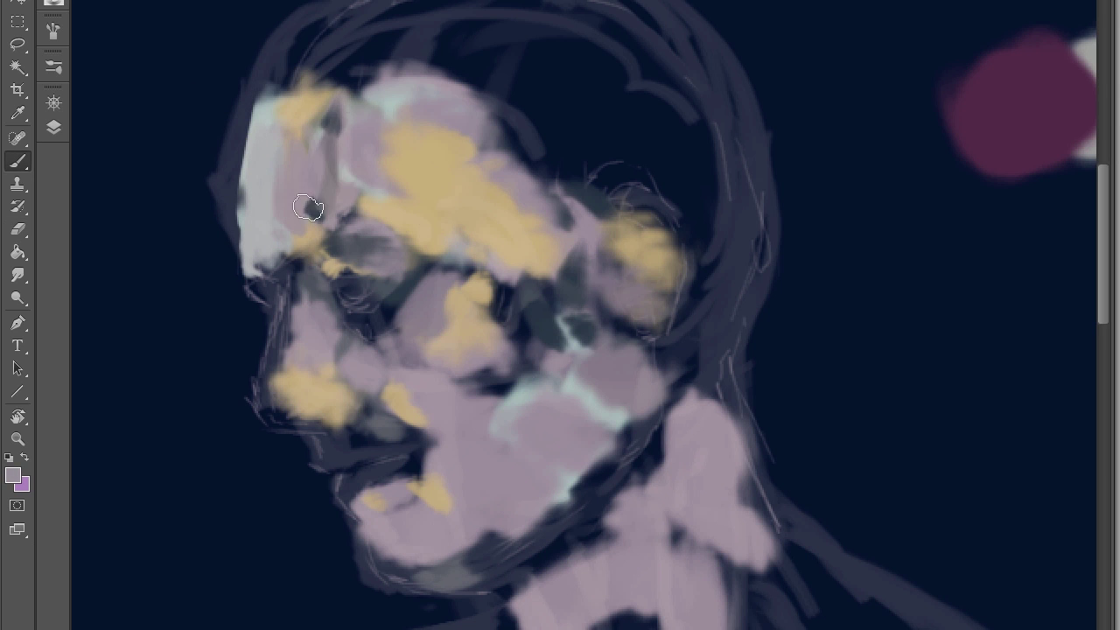
pyautogui.moveTo(323, 161)
pyautogui.mouseDown()
pyautogui.moveTo(370, 155)
pyautogui.moveTo(289, 175)
pyautogui.moveTo(307, 96)
pyautogui.mouseUp()
pyautogui.moveTo(336, 203); pyautogui.dragTo(372, 219)
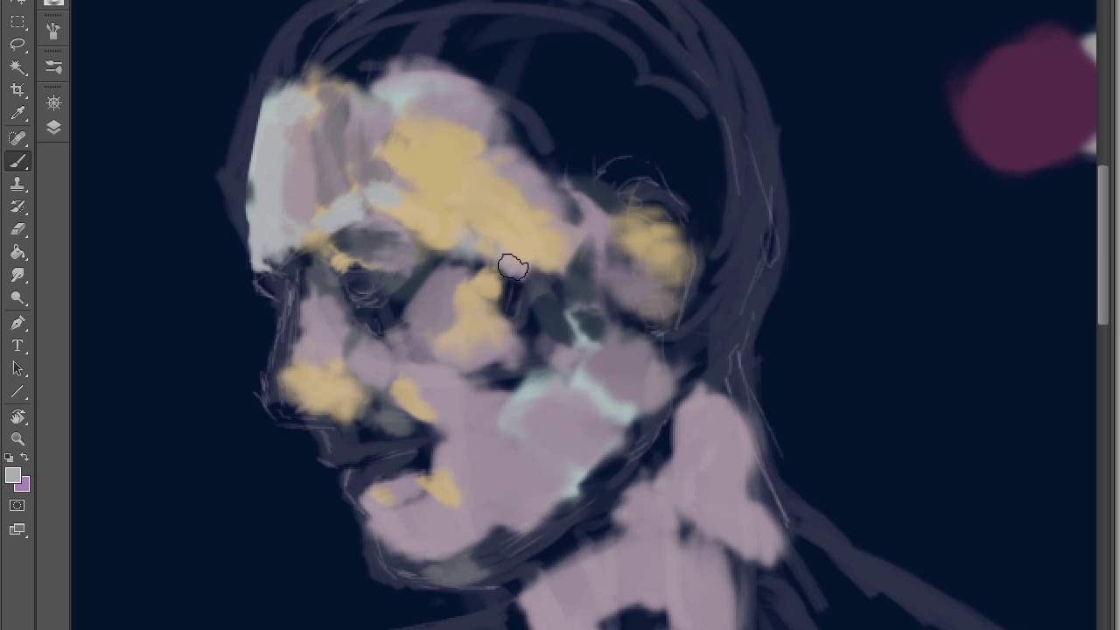
# Block in the temple and cheekbone with ochre and mauve, and shade the rear jaw with grey-mauve strokes.
pyautogui.keyDown('alt'); pyautogui.click(449, 282); pyautogui.keyUp('alt')
pyautogui.moveTo(507, 315); pyautogui.dragTo(542, 220)
pyautogui.keyDown('alt'); pyautogui.click(402, 139); pyautogui.keyUp('alt')
pyautogui.moveTo(401, 139)
pyautogui.mouseDown()
pyautogui.moveTo(443, 149)
pyautogui.moveTo(332, 118)
pyautogui.moveTo(600, 260)
pyautogui.mouseUp()
pyautogui.keyDown('alt'); pyautogui.click(604, 341); pyautogui.keyUp('alt')
pyautogui.moveTo(604, 341)
pyautogui.mouseDown()
pyautogui.moveTo(637, 382)
pyautogui.moveTo(578, 352)
pyautogui.mouseUp()
# Paint mauve on the cheek and around the eye, refine the nose, and add mauve patches behind the ear.
pyautogui.keyDown('alt'); pyautogui.click(475, 400); pyautogui.keyUp('alt')
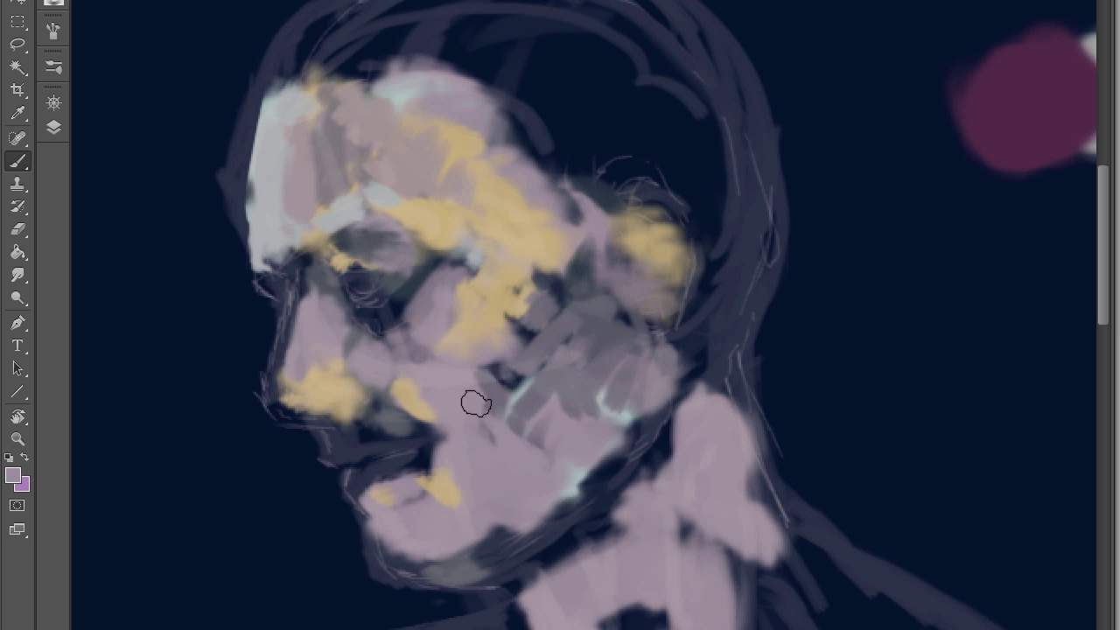
pyautogui.moveTo(475, 400)
pyautogui.mouseDown()
pyautogui.moveTo(531, 418)
pyautogui.moveTo(439, 461)
pyautogui.moveTo(393, 416)
pyautogui.moveTo(407, 470)
pyautogui.moveTo(337, 357)
pyautogui.moveTo(400, 525)
pyautogui.moveTo(349, 262)
pyautogui.moveTo(422, 277)
pyautogui.mouseUp()
pyautogui.keyDown('alt'); pyautogui.click(392, 304); pyautogui.keyUp('alt')
pyautogui.moveTo(300, 294); pyautogui.dragTo(278, 420)
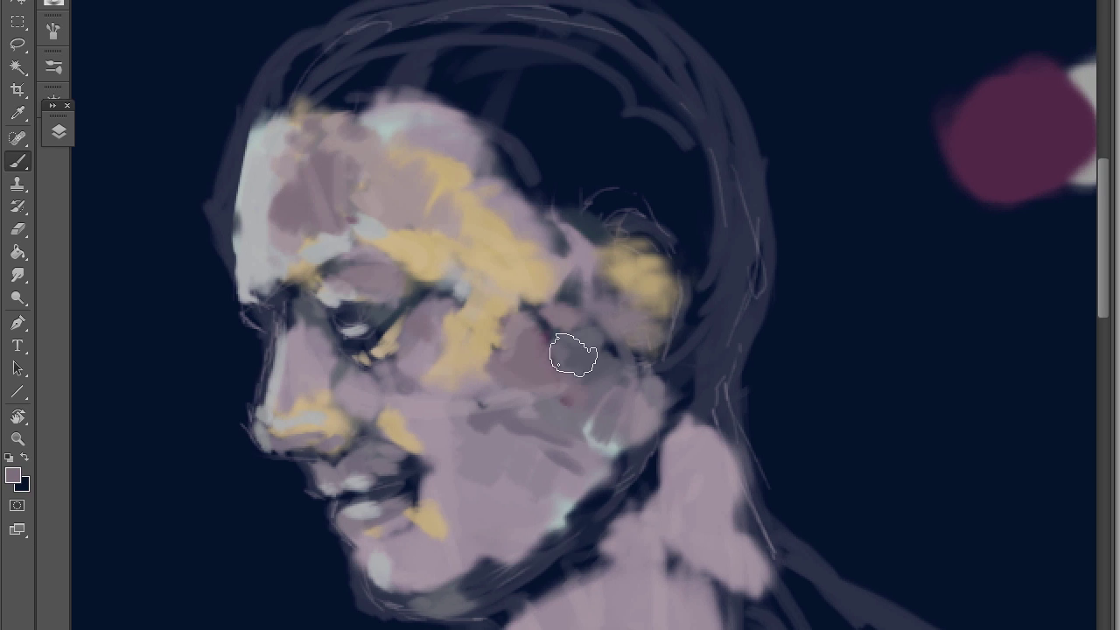
pyautogui.moveTo(712, 369); pyautogui.dragTo(717, 236)
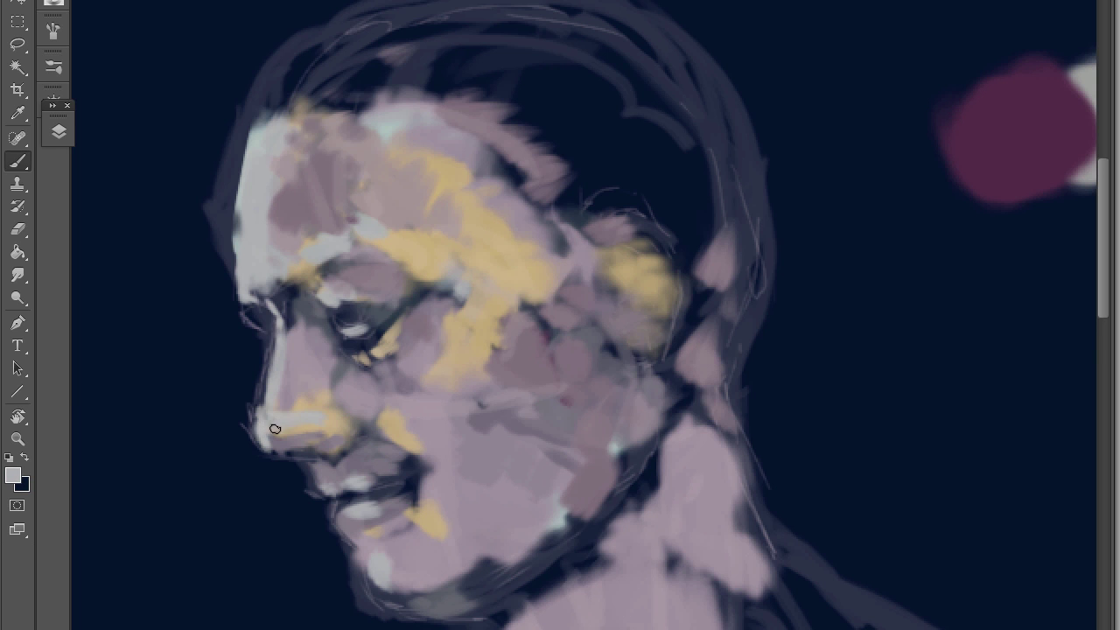
# Darken the eyebrow and define the eye with dark lid lines and small light accents.
pyautogui.scroll(1, 306, 302)
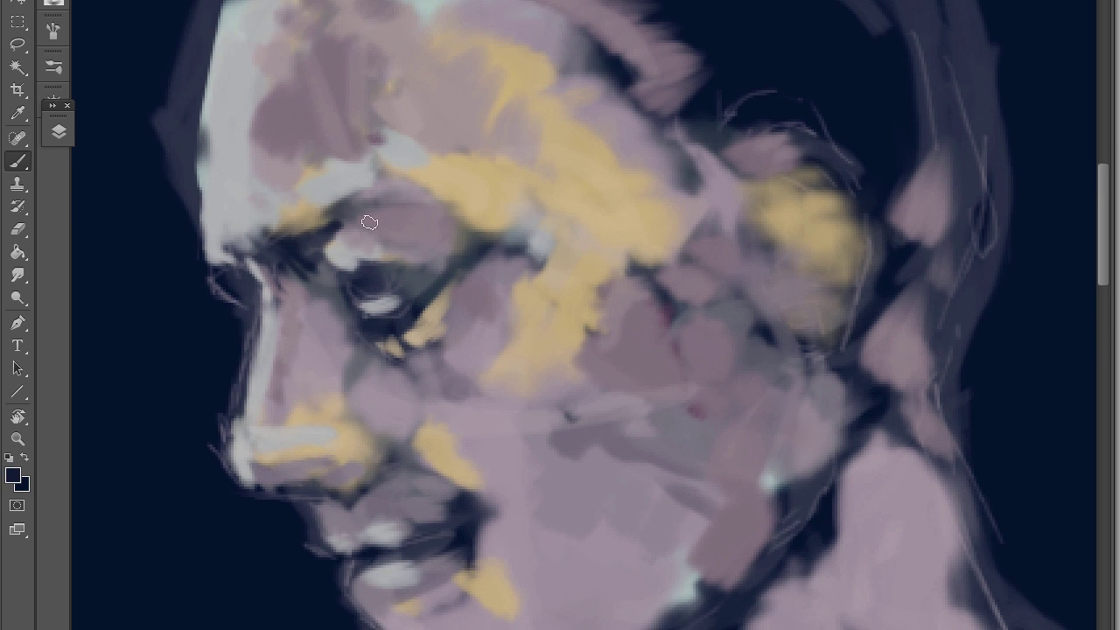
pyautogui.moveTo(346, 220)
pyautogui.mouseDown()
pyautogui.moveTo(420, 211)
pyautogui.moveTo(395, 226)
pyautogui.moveTo(408, 191)
pyautogui.moveTo(367, 202)
pyautogui.mouseUp()
pyautogui.press('x')
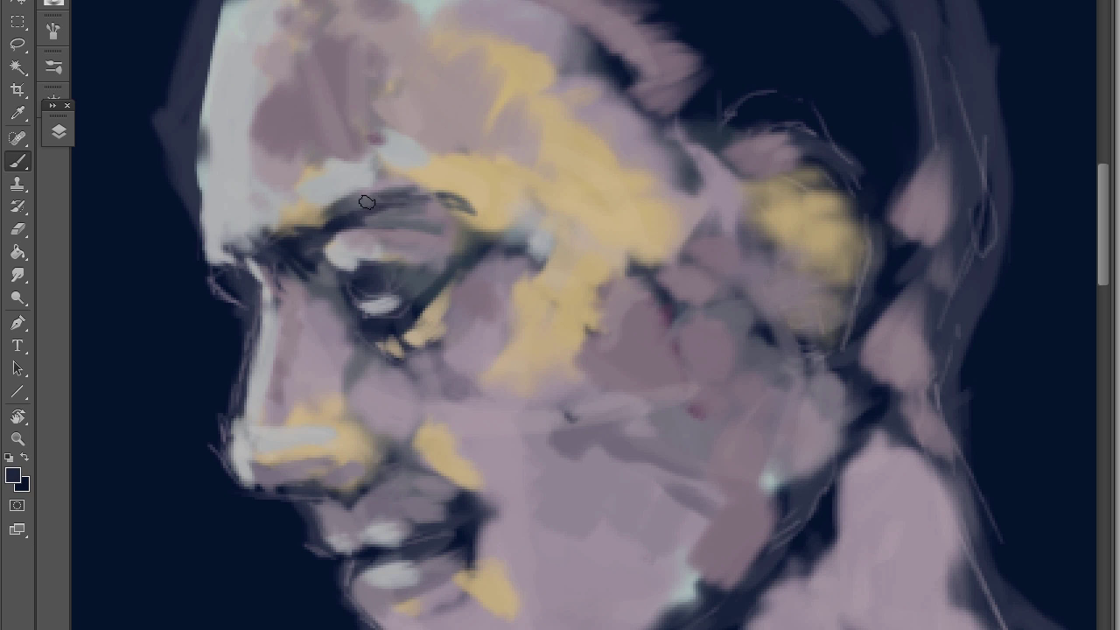
pyautogui.moveTo(339, 276)
pyautogui.mouseDown()
pyautogui.moveTo(437, 252)
pyautogui.moveTo(343, 246)
pyautogui.moveTo(473, 269)
pyautogui.moveTo(414, 233)
pyautogui.mouseUp()
pyautogui.keyDown('alt'); pyautogui.click(556, 256); pyautogui.keyUp('alt')
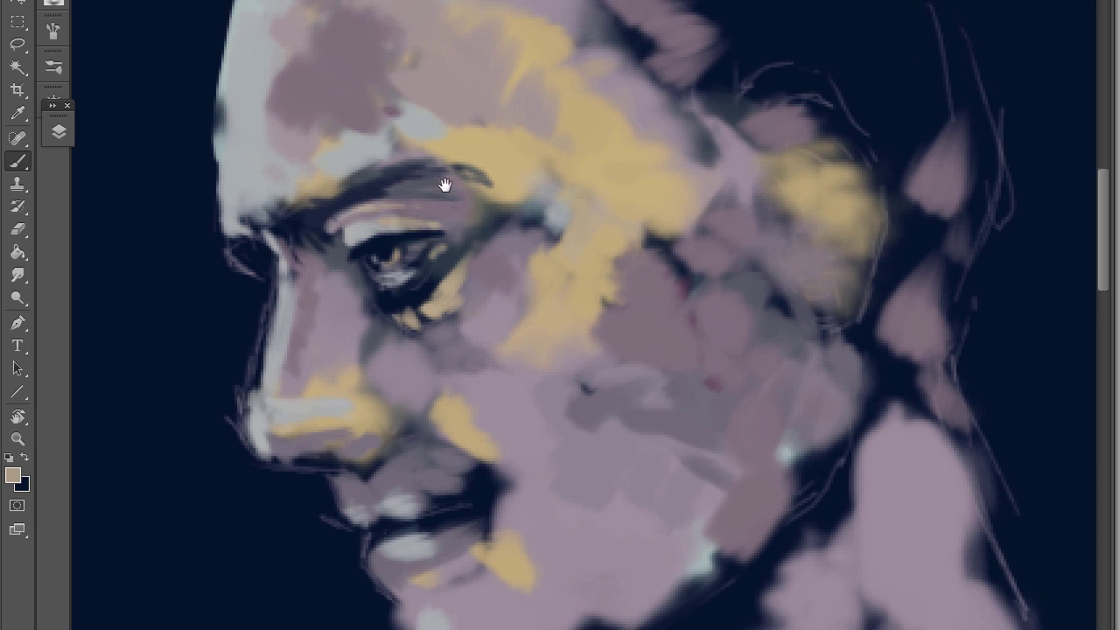
# Add a dark accent at the inner corner of the eye and sample the brow's pale grey.
pyautogui.moveTo(336, 289); pyautogui.dragTo(352, 261)
pyautogui.keyDown('alt'); pyautogui.click(352, 261); pyautogui.keyUp('alt')
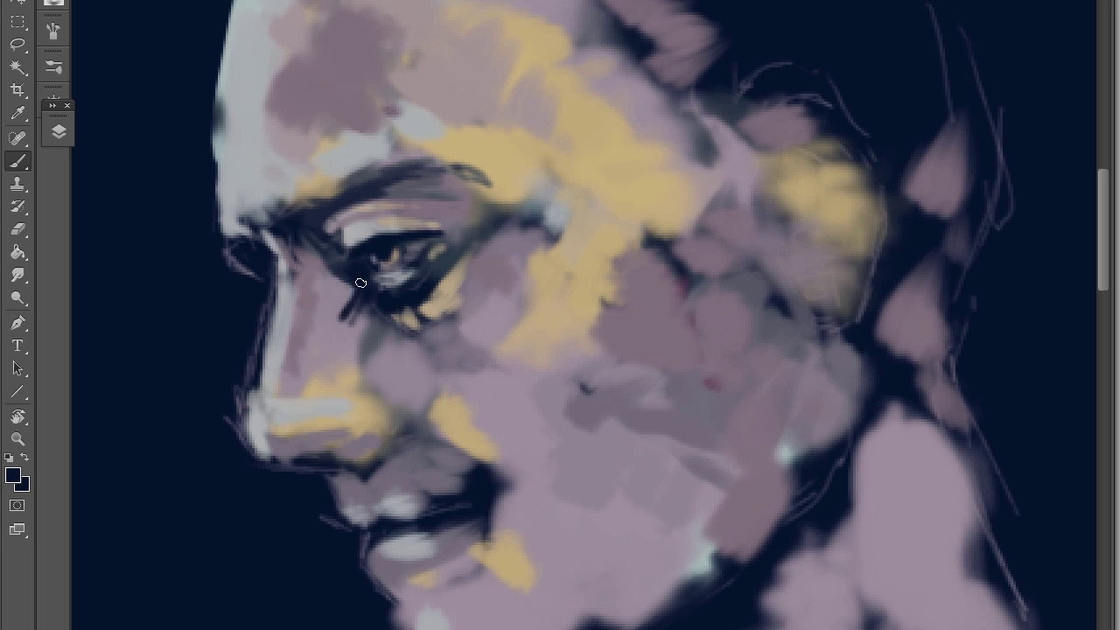
pyautogui.moveTo(493, 192); pyautogui.dragTo(445, 101)
pyautogui.keyDown('alt'); pyautogui.click(226, 136); pyautogui.keyUp('alt')
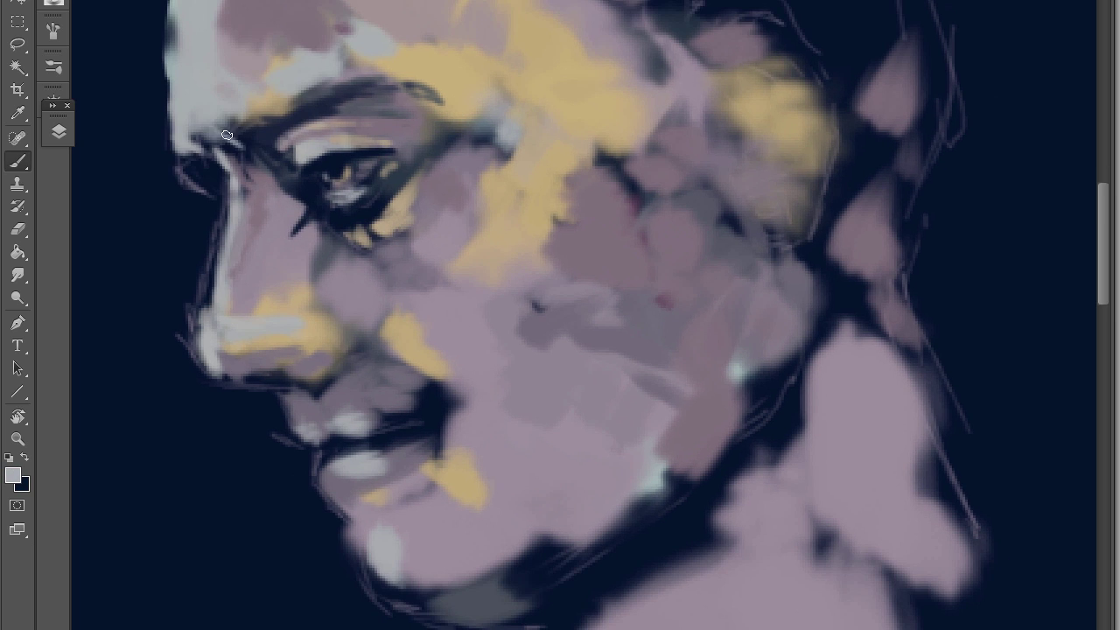
# Flip the canvas horizontally, then lasso the nose and adjust it with Free Transform.
pyautogui.hotkey('ctrl', 'shift', 'h')
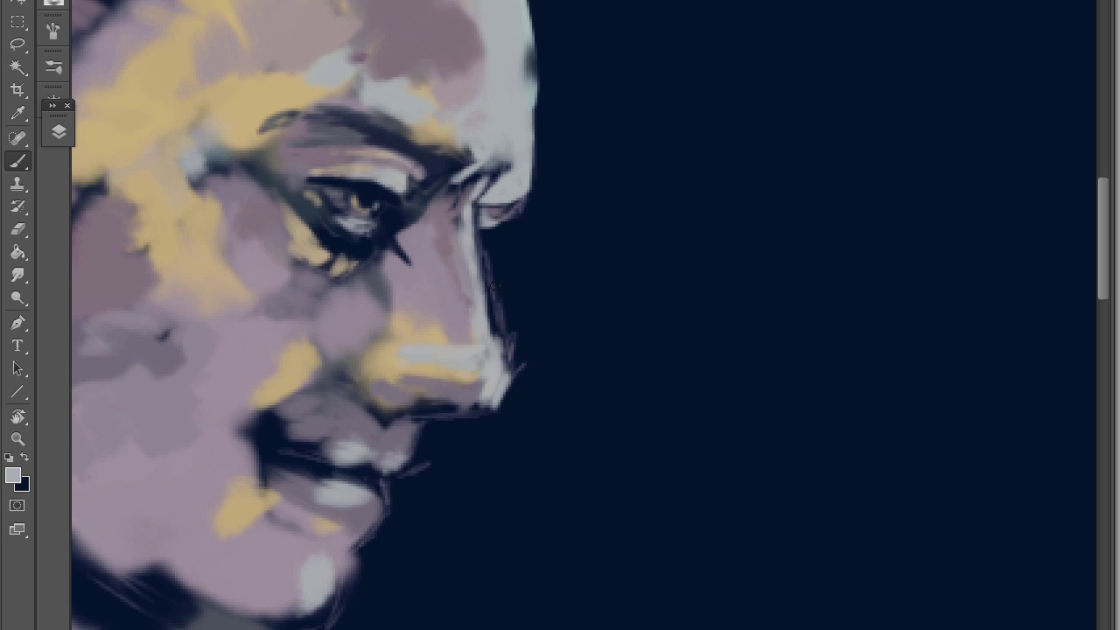
pyautogui.press('l')
pyautogui.moveTo(462, 195); pyautogui.dragTo(464, 197)
pyautogui.hotkey('ctrl', 't')
pyautogui.press('Return')
pyautogui.hotkey('ctrl', 'd')
pyautogui.press('b')
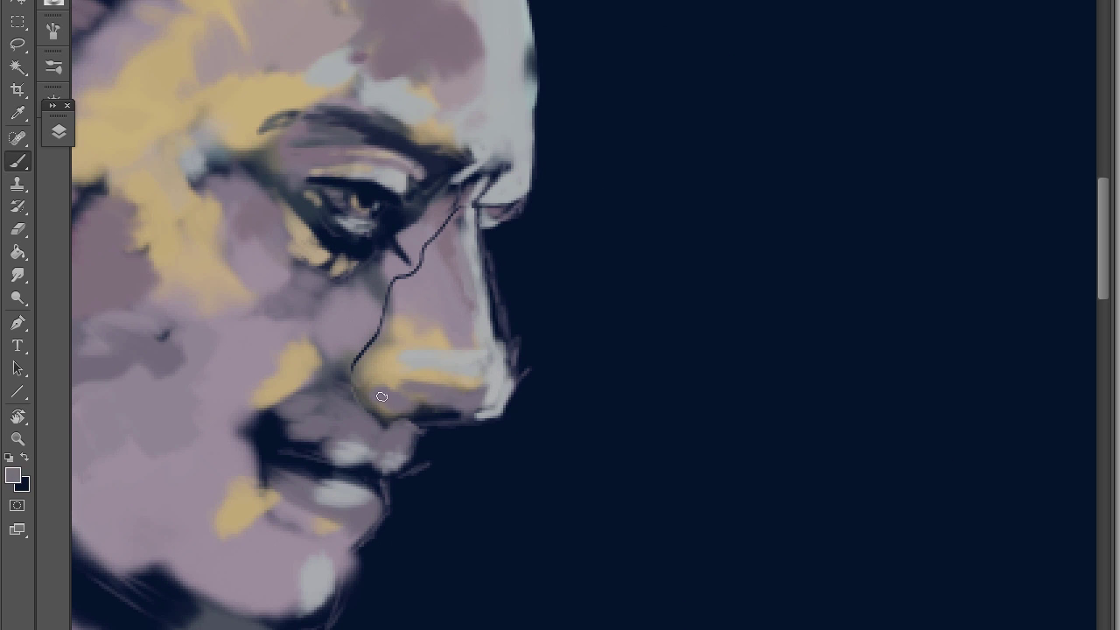
# Paint the nostril and cover the dark seam beside the nose with sampled skin tones, then flip the canvas back.
pyautogui.moveTo(451, 409); pyautogui.dragTo(390, 409)
pyautogui.keyDown('alt'); pyautogui.click(470, 387); pyautogui.keyUp('alt')
pyautogui.moveTo(392, 282); pyautogui.dragTo(426, 260)
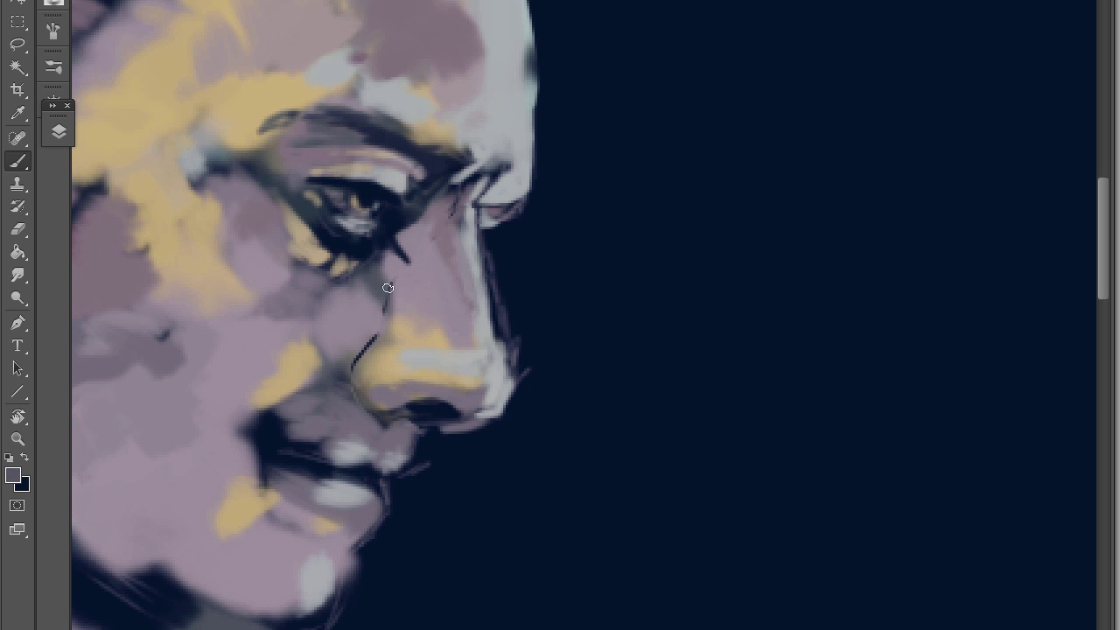
pyautogui.keyDown('alt'); pyautogui.click(348, 366); pyautogui.keyUp('alt')
pyautogui.hotkey('ctrl', 'shift', 'h')
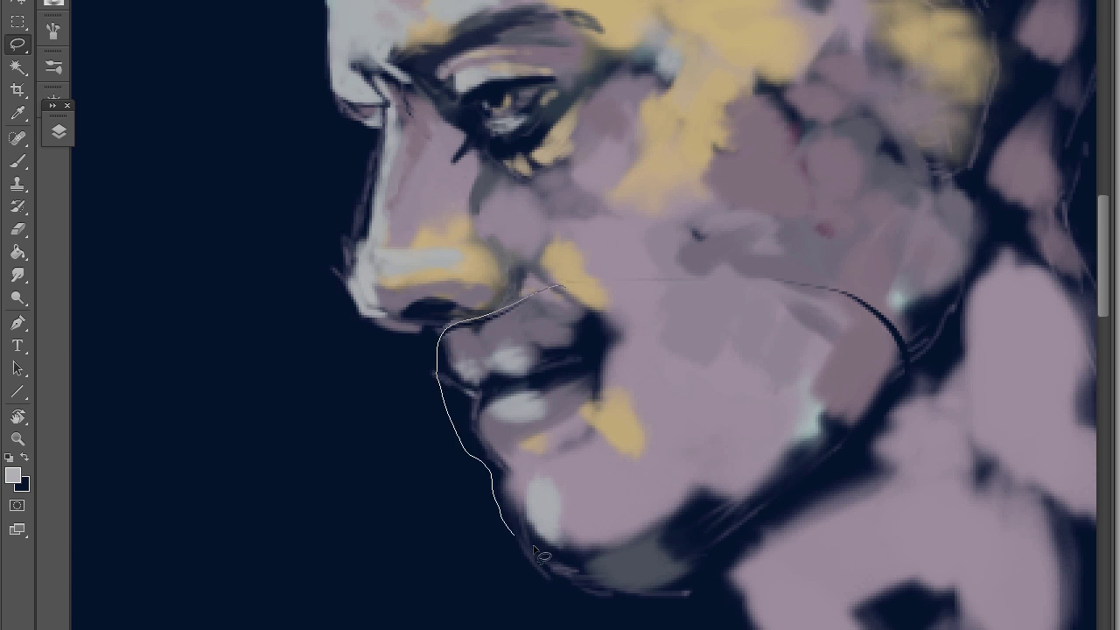
# Lasso the mouth and chin, shift them slightly down, and repaint the upper lip and the gap above it.
pyautogui.moveTo(559, 289)
pyautogui.mouseDown()
pyautogui.moveTo(713, 411)
pyautogui.moveTo(463, 334)
pyautogui.moveTo(520, 313)
pyautogui.mouseUp()
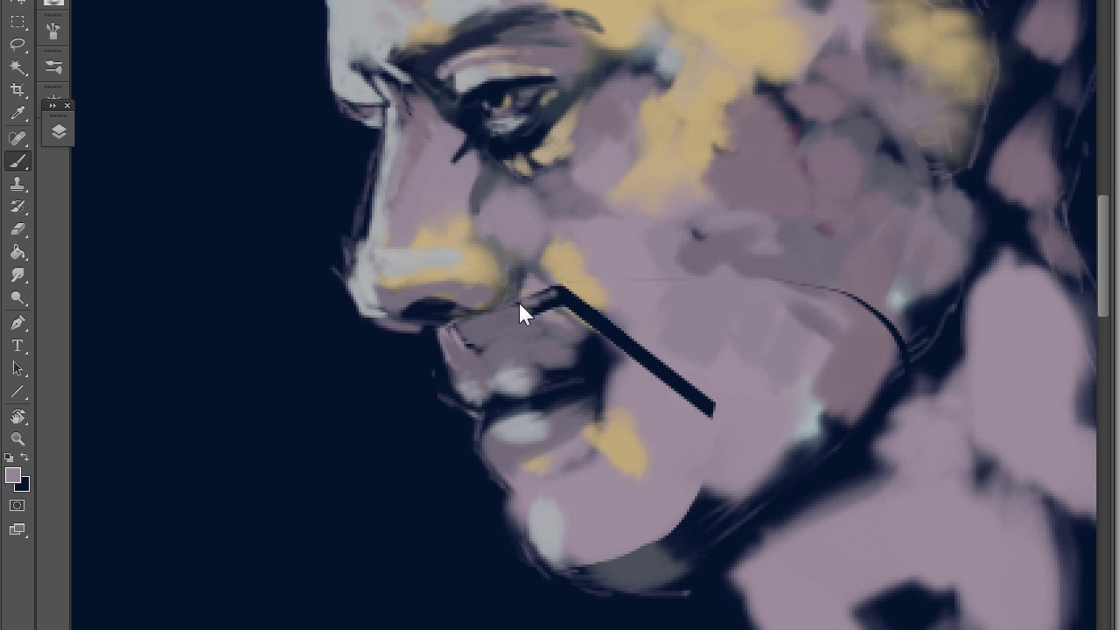
pyautogui.moveTo(484, 391)
pyautogui.mouseDown()
pyautogui.moveTo(526, 396)
pyautogui.moveTo(483, 407)
pyautogui.mouseUp()
pyautogui.keyDown('alt'); pyautogui.click(838, 137); pyautogui.keyUp('alt')
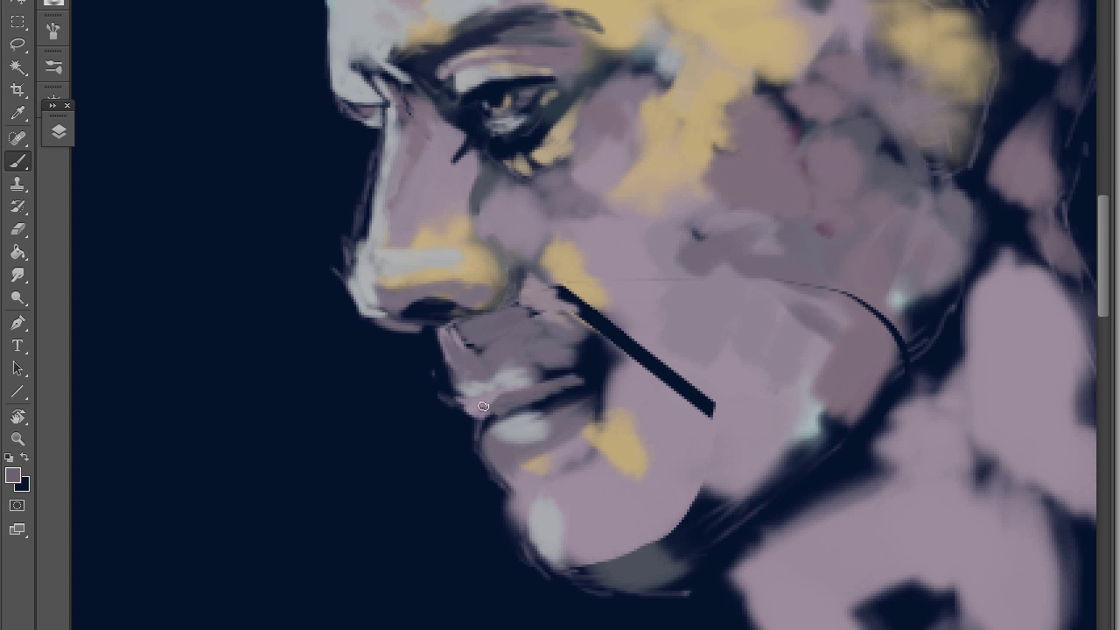
# Shade the mouth line and paint over the dark seam across the cheek with mauve using a larger brush.
pyautogui.moveTo(571, 405)
pyautogui.mouseDown()
pyautogui.moveTo(525, 411)
pyautogui.moveTo(560, 384)
pyautogui.mouseUp()
pyautogui.press(']')
pyautogui.press(']')
pyautogui.press(']')
pyautogui.moveTo(700, 403); pyautogui.dragTo(563, 337)
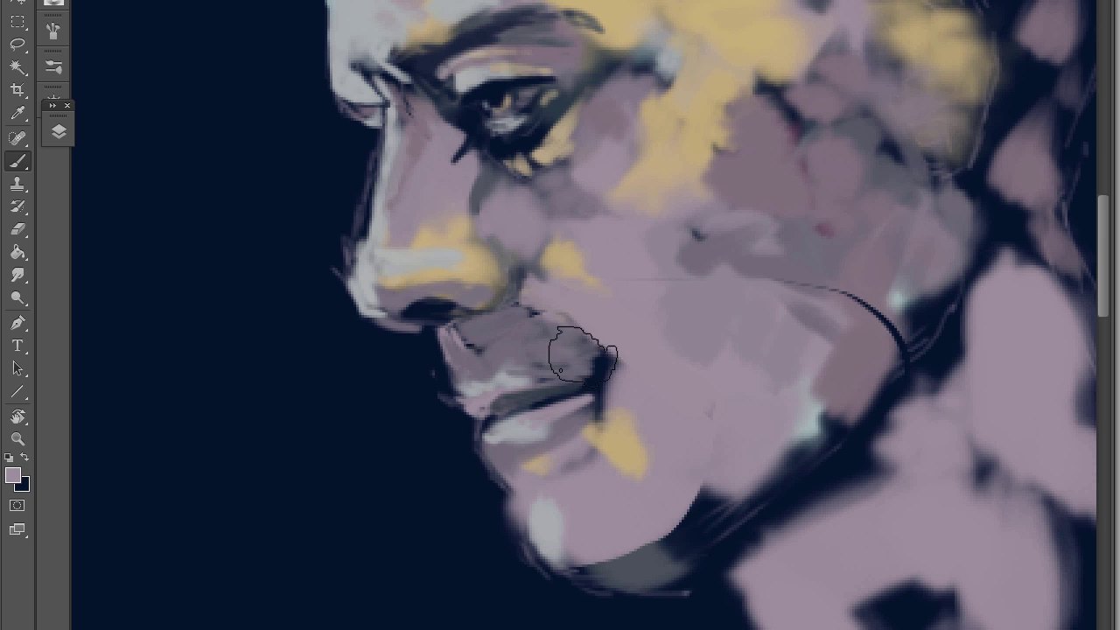
pyautogui.moveTo(618, 245); pyautogui.dragTo(600, 275)
# Soften the ochre on the chin and paint a muted mauve plane along the underside of the jaw.
pyautogui.keyDown('alt'); pyautogui.click(612, 446); pyautogui.keyUp('alt')
pyautogui.moveTo(604, 486); pyautogui.dragTo(537, 507)
pyautogui.keyDown('alt'); pyautogui.click(665, 525); pyautogui.keyUp('alt')
pyautogui.moveTo(612, 560)
pyautogui.mouseDown()
pyautogui.moveTo(726, 475)
pyautogui.moveTo(901, 385)
pyautogui.mouseUp()
pyautogui.moveTo(366, 104); pyautogui.dragTo(301, 143)
# Break up the cheekbone's ochre with mauve strokes and clean up the nose's outer contour with sampled tones.
pyautogui.keyDown('alt'); pyautogui.click(578, 188); pyautogui.keyUp('alt')
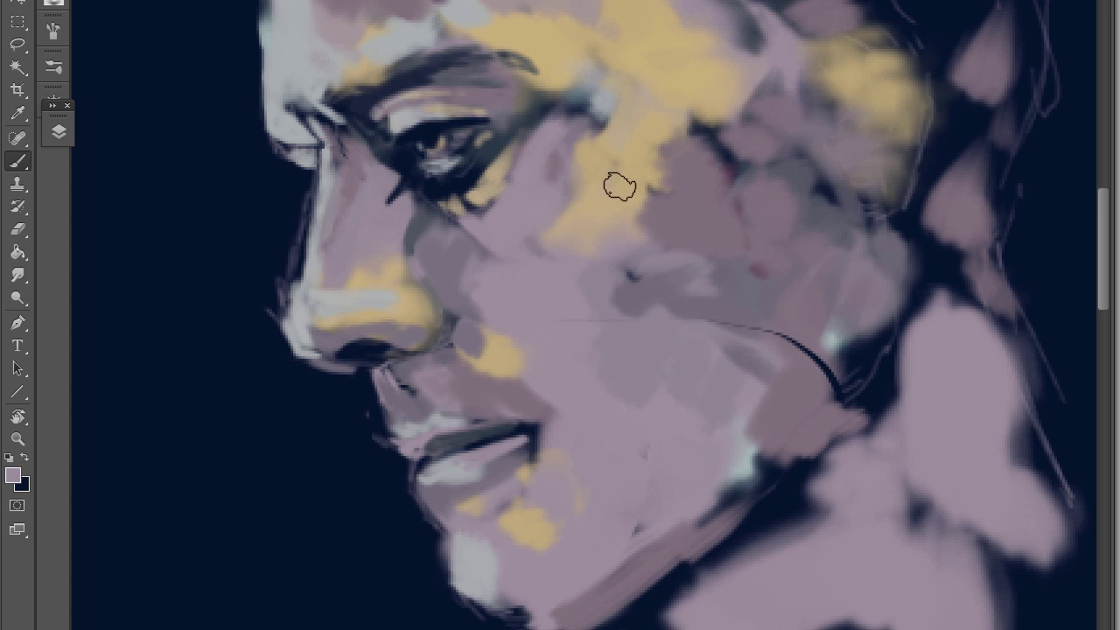
pyautogui.moveTo(621, 181); pyautogui.dragTo(572, 285)
pyautogui.moveTo(362, 115); pyautogui.dragTo(210, 254)
pyautogui.keyDown('alt'); pyautogui.click(192, 275); pyautogui.keyUp('alt')
pyautogui.moveTo(144, 263); pyautogui.dragTo(120, 231)
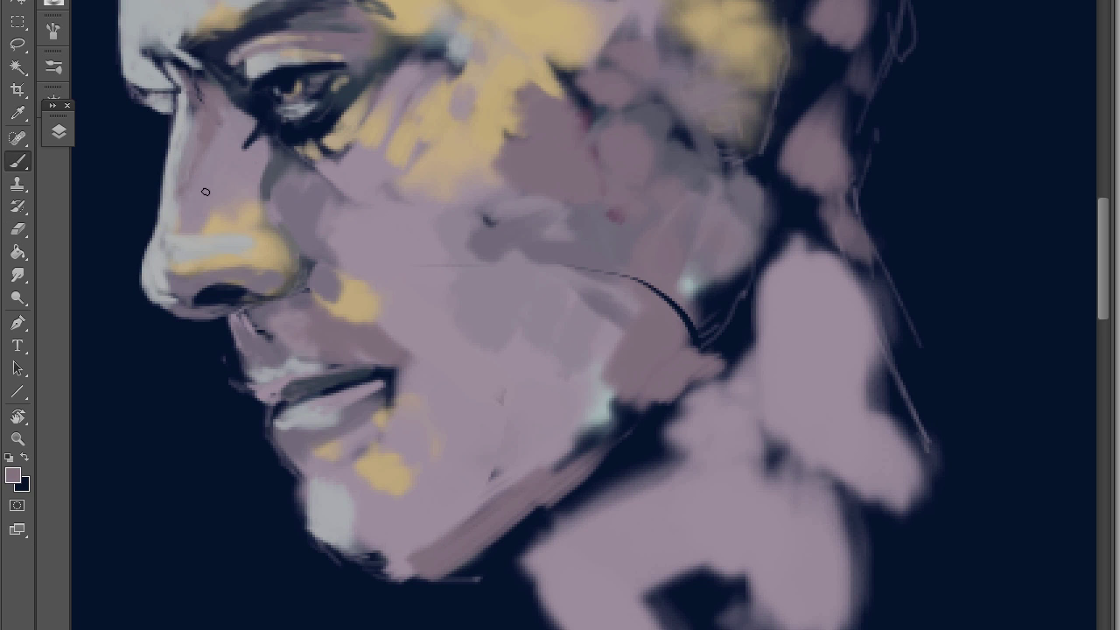
pyautogui.keyDown('alt'); pyautogui.click(170, 237); pyautogui.keyUp('alt')
pyautogui.hotkey('ctrl', '-')
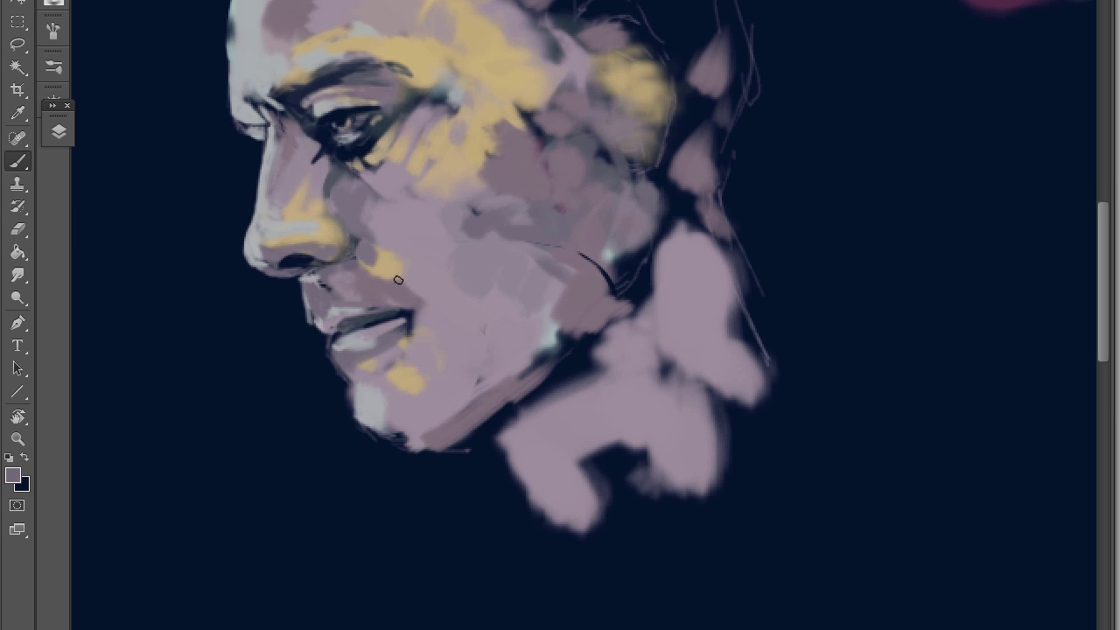
# Blend sampled grey and mauve tones over the chin, jaw and cheek, covering most of the chin's ochre.
pyautogui.keyDown('alt'); pyautogui.click(359, 355); pyautogui.keyUp('alt')
pyautogui.moveTo(376, 365)
pyautogui.mouseDown()
pyautogui.moveTo(437, 374)
pyautogui.moveTo(412, 437)
pyautogui.moveTo(392, 431)
pyautogui.moveTo(425, 429)
pyautogui.mouseUp()
pyautogui.keyDown('alt'); pyautogui.click(446, 350); pyautogui.keyUp('alt')
pyautogui.moveTo(445, 349)
pyautogui.mouseDown()
pyautogui.moveTo(540, 345)
pyautogui.moveTo(497, 261)
pyautogui.mouseUp()
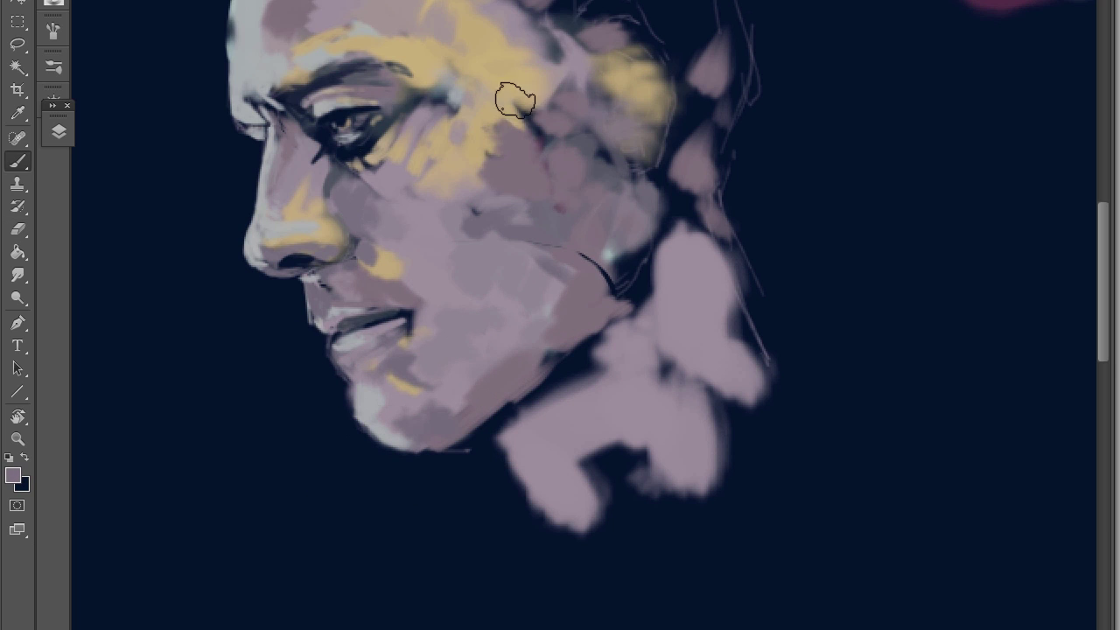
pyautogui.keyDown('alt'); pyautogui.click(563, 88); pyautogui.keyUp('alt')
pyautogui.keyDown('alt'); pyautogui.click(594, 178); pyautogui.keyUp('alt')
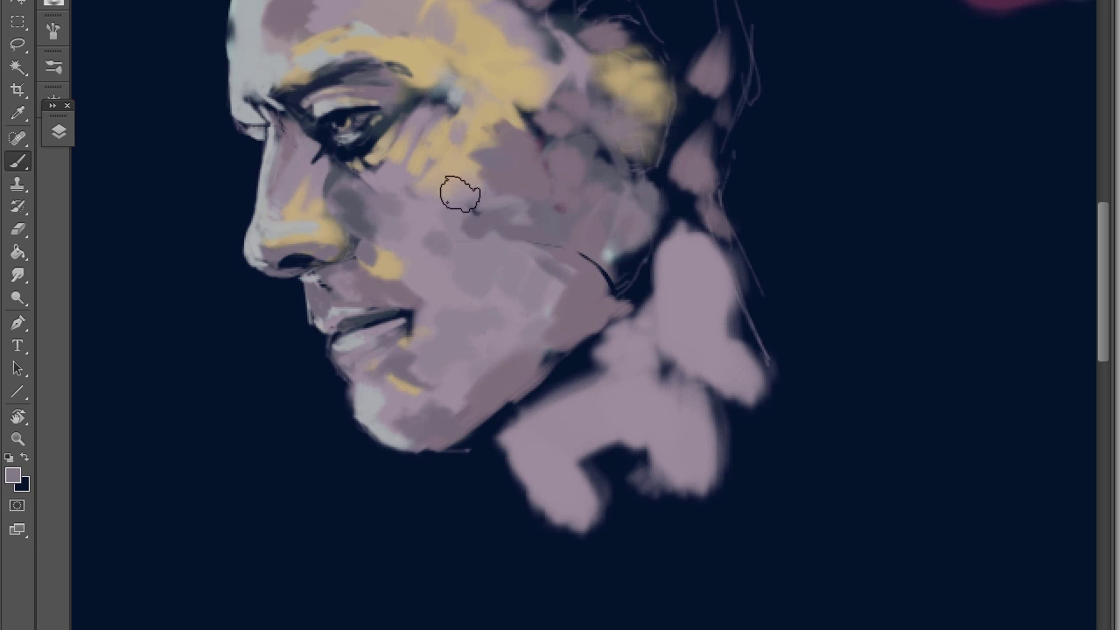
# Refine the forehead's hairline and shape the front tuft of hair into a point.
pyautogui.scroll(3, 452, 187)
pyautogui.press('e')
pyautogui.press('b')
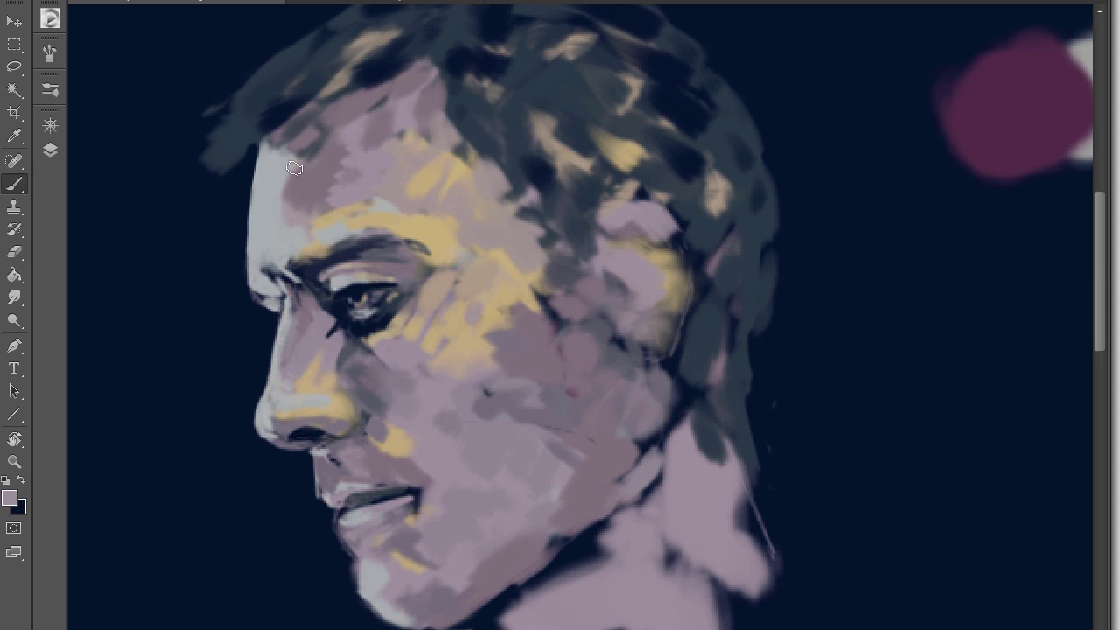
pyautogui.moveTo(271, 179); pyautogui.dragTo(340, 103)
pyautogui.moveTo(248, 103); pyautogui.dragTo(208, 162)
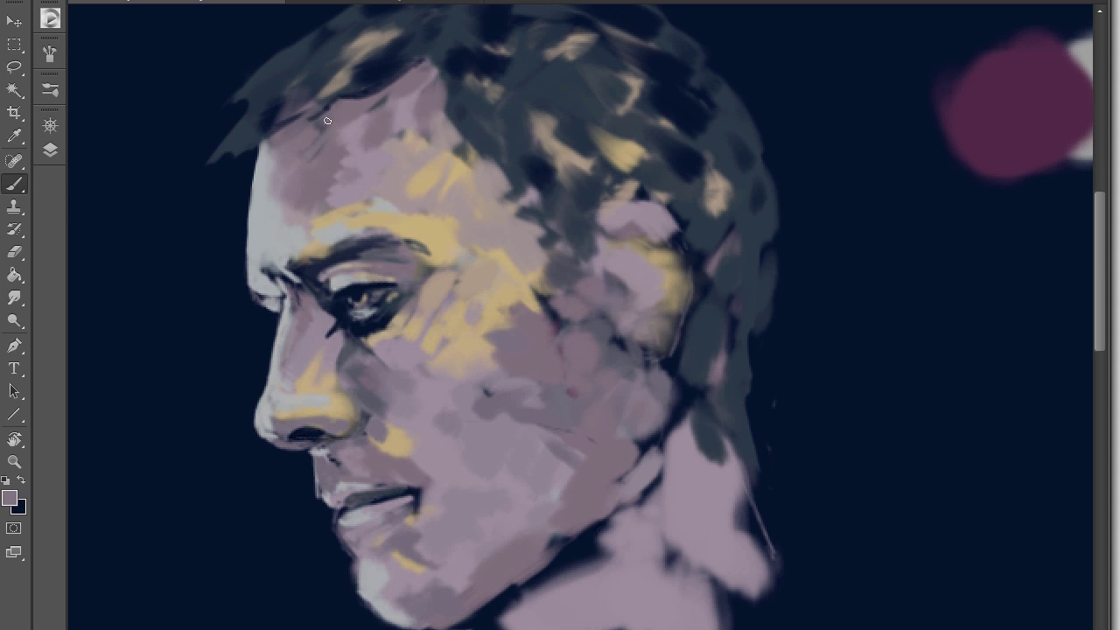
# Blend the forehead with sampled mauve and add pale grey above the eyebrow.
pyautogui.keyDown('alt'); pyautogui.click(372, 166); pyautogui.keyUp('alt')
pyautogui.moveTo(372, 166)
pyautogui.mouseDown()
pyautogui.moveTo(397, 134)
pyautogui.moveTo(443, 149)
pyautogui.moveTo(428, 174)
pyautogui.moveTo(413, 175)
pyautogui.moveTo(421, 208)
pyautogui.mouseUp()
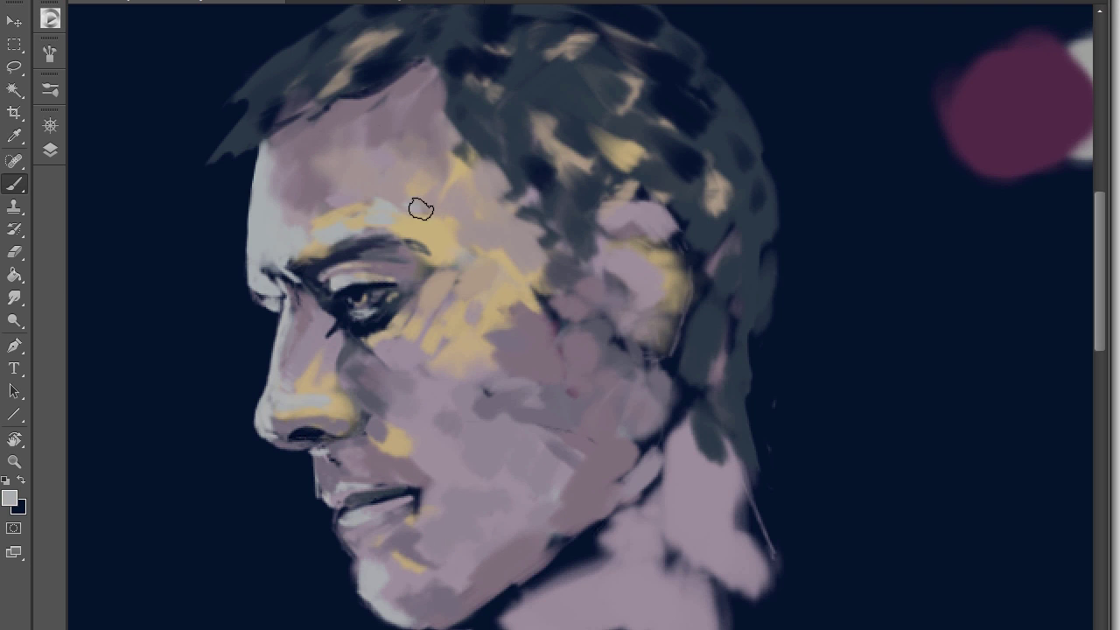
pyautogui.keyDown('alt'); pyautogui.click(315, 185); pyautogui.keyUp('alt')
pyautogui.moveTo(315, 184); pyautogui.dragTo(311, 234)
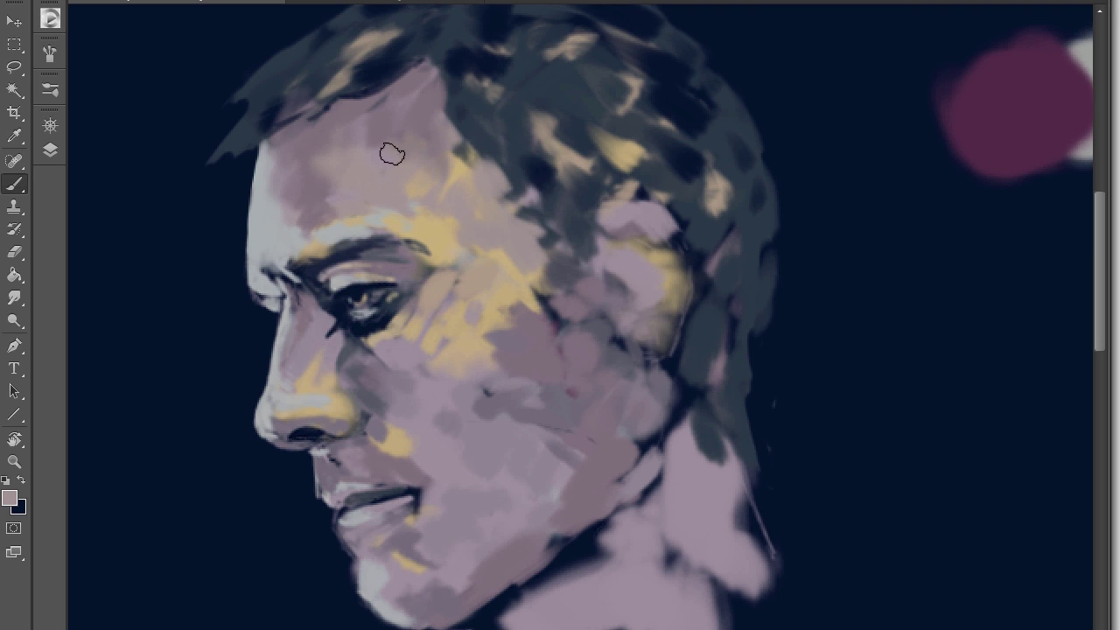
# Develop the ear's shapes and blend the forehead into the ochre temple with a larger brush.
pyautogui.moveTo(633, 219)
pyautogui.mouseDown()
pyautogui.moveTo(618, 286)
pyautogui.moveTo(656, 275)
pyautogui.moveTo(611, 283)
pyautogui.moveTo(682, 248)
pyautogui.moveTo(620, 297)
pyautogui.moveTo(671, 300)
pyautogui.moveTo(704, 281)
pyautogui.moveTo(716, 415)
pyautogui.moveTo(697, 455)
pyautogui.moveTo(724, 430)
pyautogui.moveTo(617, 176)
pyautogui.mouseUp()
pyautogui.press(']')
pyautogui.press(']')
pyautogui.moveTo(480, 61); pyautogui.dragTo(452, 104)
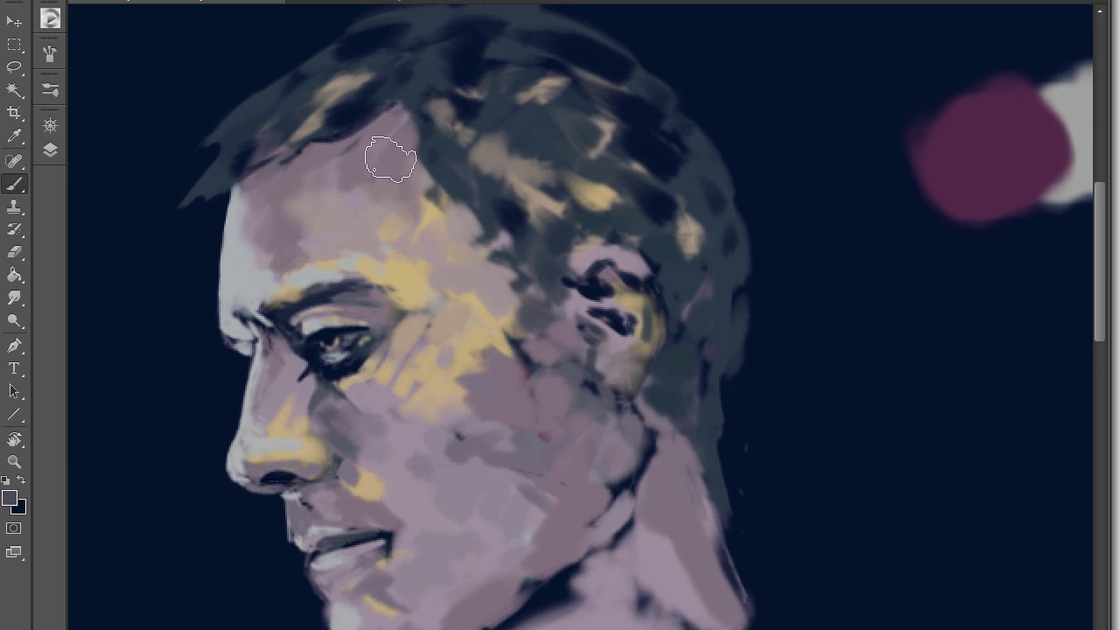
pyautogui.moveTo(286, 215); pyautogui.dragTo(430, 288)
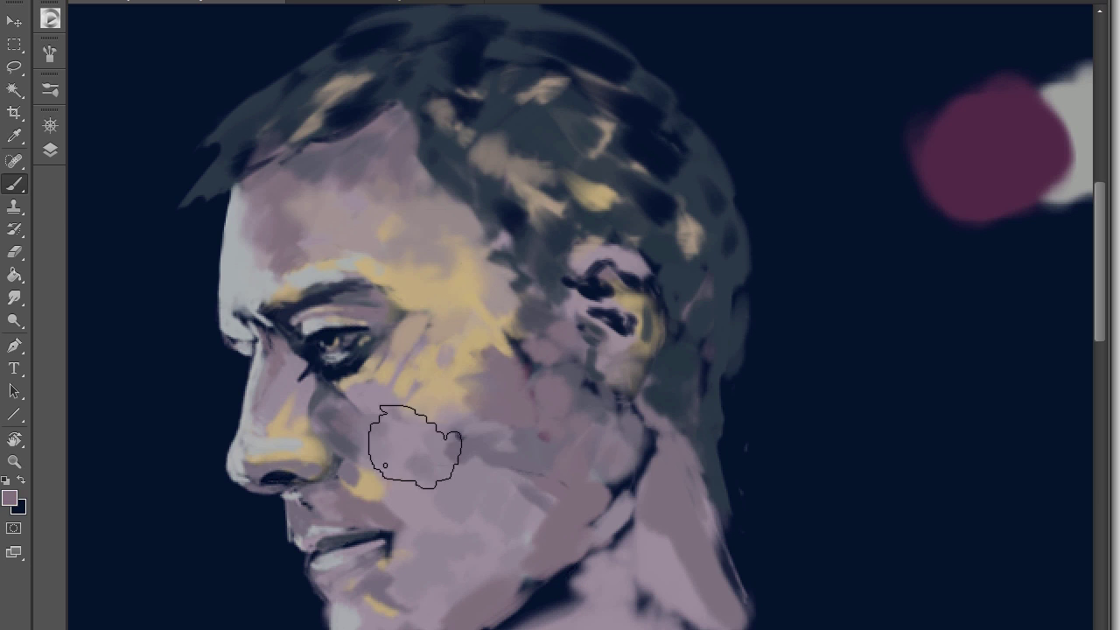
# Block in the torso and sleeves with light grey, and add dark slate shadow strokes at the shoulder.
pyautogui.hotkey('ctrl', '-')
pyautogui.hotkey('ctrl', '-')
pyautogui.moveTo(674, 358); pyautogui.dragTo(717, 487)
pyautogui.moveTo(438, 385); pyautogui.dragTo(691, 376)
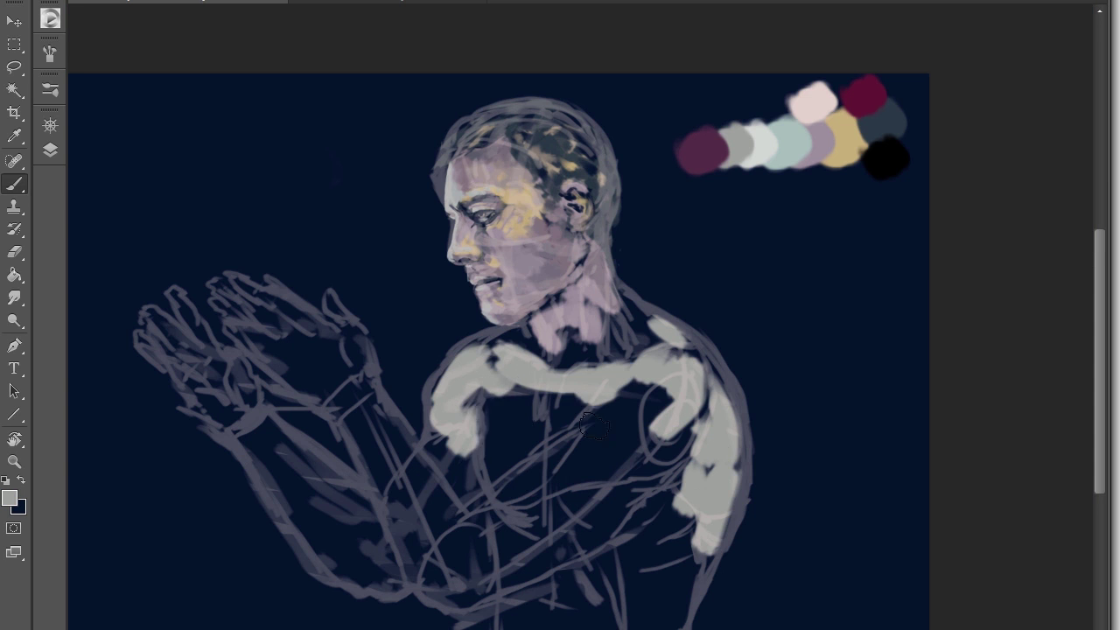
pyautogui.moveTo(490, 560)
pyautogui.mouseDown()
pyautogui.moveTo(369, 499)
pyautogui.moveTo(721, 492)
pyautogui.moveTo(674, 350)
pyautogui.moveTo(325, 507)
pyautogui.moveTo(411, 459)
pyautogui.mouseUp()
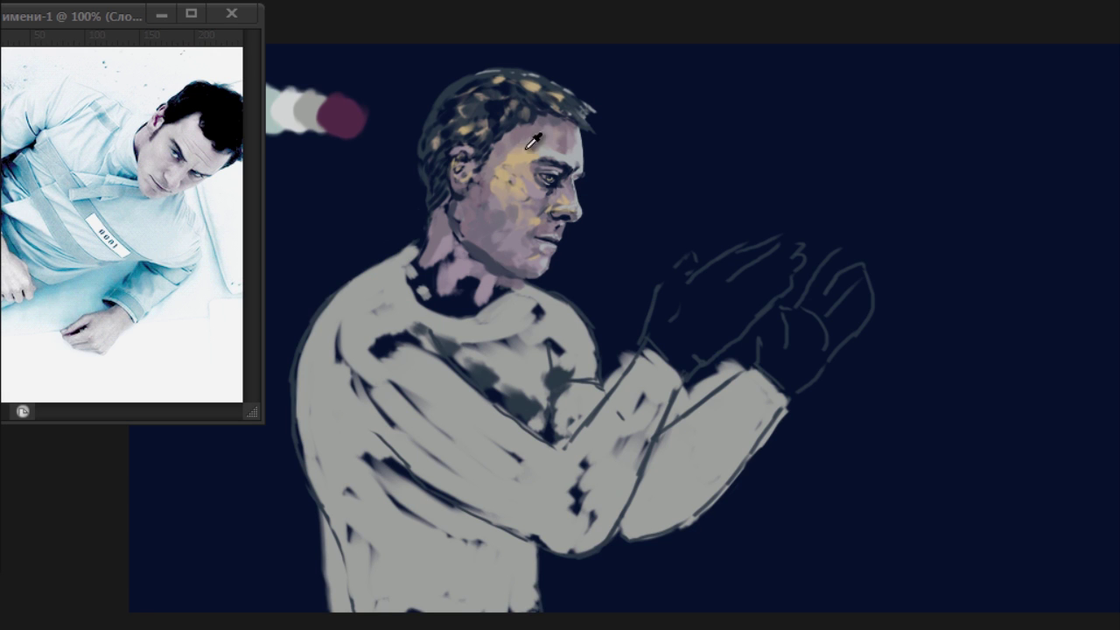
pyautogui.moveTo(515, 305)
pyautogui.mouseDown()
pyautogui.moveTo(406, 264)
pyautogui.moveTo(486, 292)
pyautogui.moveTo(420, 248)
pyautogui.moveTo(435, 298)
pyautogui.moveTo(509, 293)
pyautogui.moveTo(430, 238)
pyautogui.mouseUp()
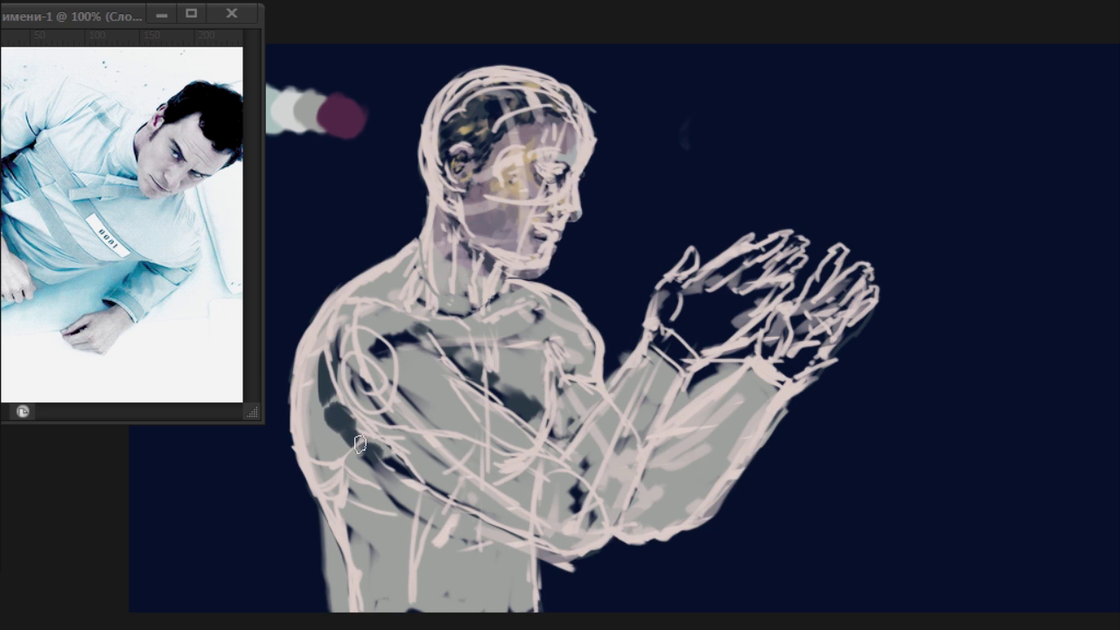
# Shade the torso, shoulders and sleeves with mid-grey and slate tones, and add dark fold strokes across the lower torso.
pyautogui.keyDown('alt'); pyautogui.click(339, 408); pyautogui.keyUp('alt')
pyautogui.moveTo(473, 332)
pyautogui.mouseDown()
pyautogui.moveTo(524, 339)
pyautogui.moveTo(519, 315)
pyautogui.moveTo(464, 338)
pyautogui.moveTo(466, 328)
pyautogui.moveTo(408, 293)
pyautogui.moveTo(551, 343)
pyautogui.moveTo(565, 447)
pyautogui.mouseUp()
pyautogui.moveTo(399, 523)
pyautogui.mouseDown()
pyautogui.moveTo(389, 569)
pyautogui.moveTo(405, 530)
pyautogui.moveTo(347, 471)
pyautogui.moveTo(371, 555)
pyautogui.moveTo(471, 507)
pyautogui.moveTo(465, 601)
pyautogui.moveTo(358, 351)
pyautogui.moveTo(333, 405)
pyautogui.moveTo(385, 387)
pyautogui.moveTo(374, 361)
pyautogui.moveTo(379, 370)
pyautogui.moveTo(447, 293)
pyautogui.mouseUp()
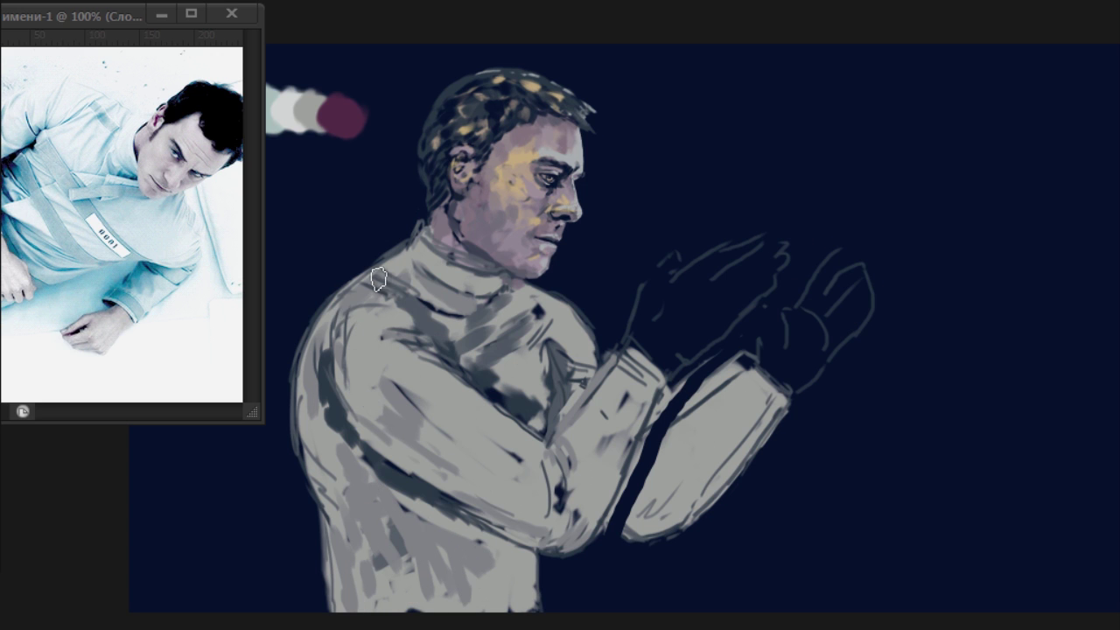
pyautogui.moveTo(372, 280)
pyautogui.mouseDown()
pyautogui.moveTo(427, 313)
pyautogui.moveTo(495, 324)
pyautogui.moveTo(410, 494)
pyautogui.moveTo(327, 441)
pyautogui.moveTo(382, 507)
pyautogui.moveTo(563, 379)
pyautogui.mouseUp()
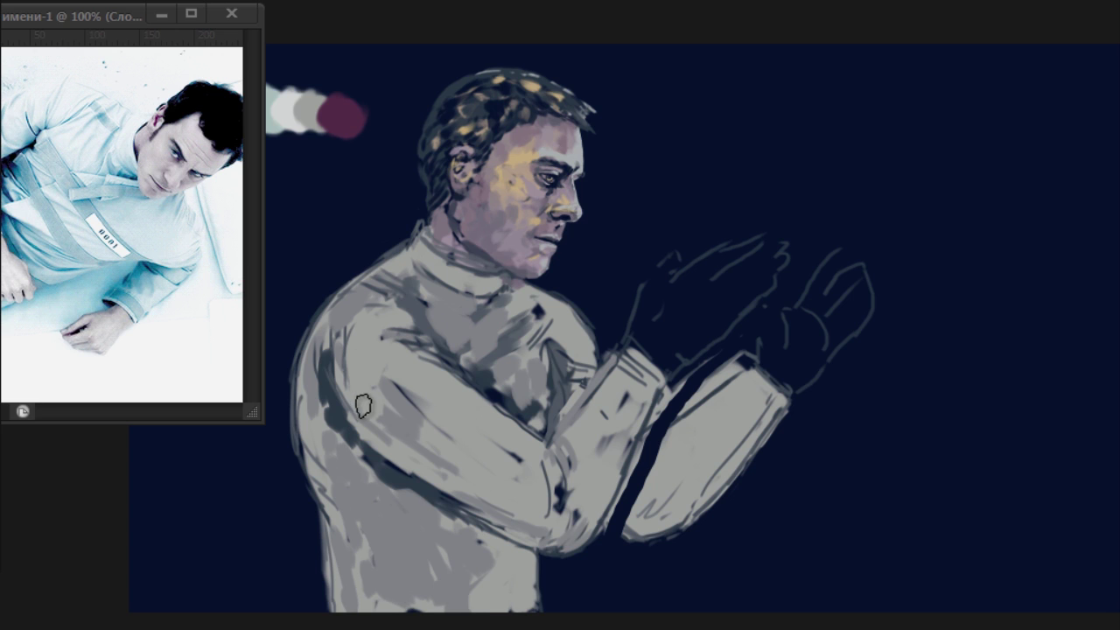
pyautogui.moveTo(363, 406)
pyautogui.mouseDown()
pyautogui.moveTo(450, 469)
pyautogui.moveTo(602, 487)
pyautogui.moveTo(637, 525)
pyautogui.moveTo(484, 303)
pyautogui.mouseUp()
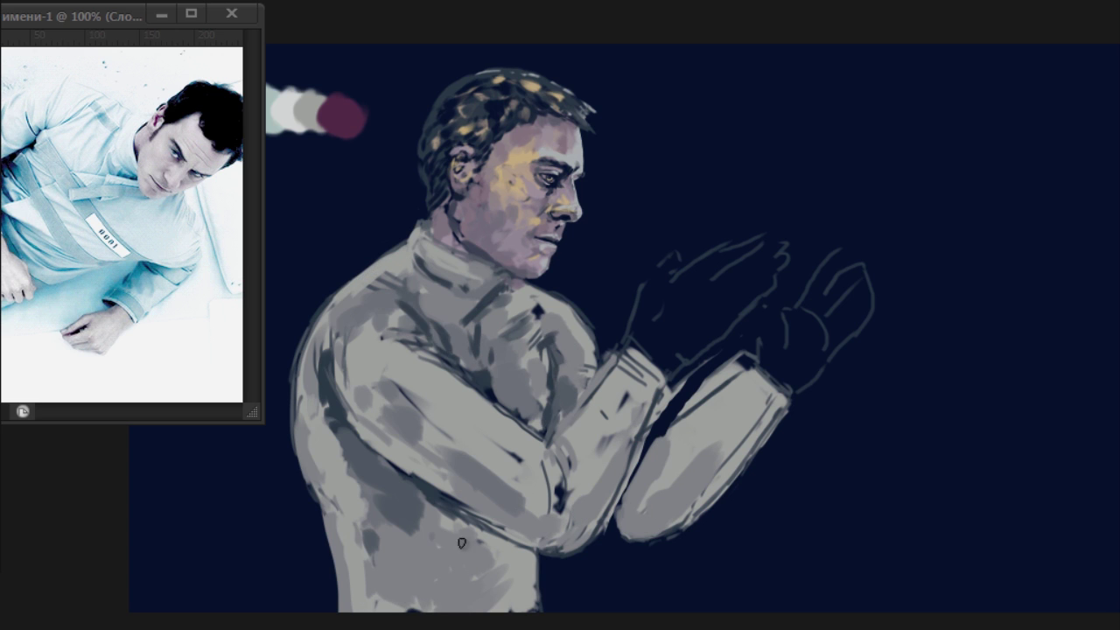
pyautogui.moveTo(447, 514); pyautogui.dragTo(448, 546)
pyautogui.moveTo(464, 516); pyautogui.dragTo(468, 600)
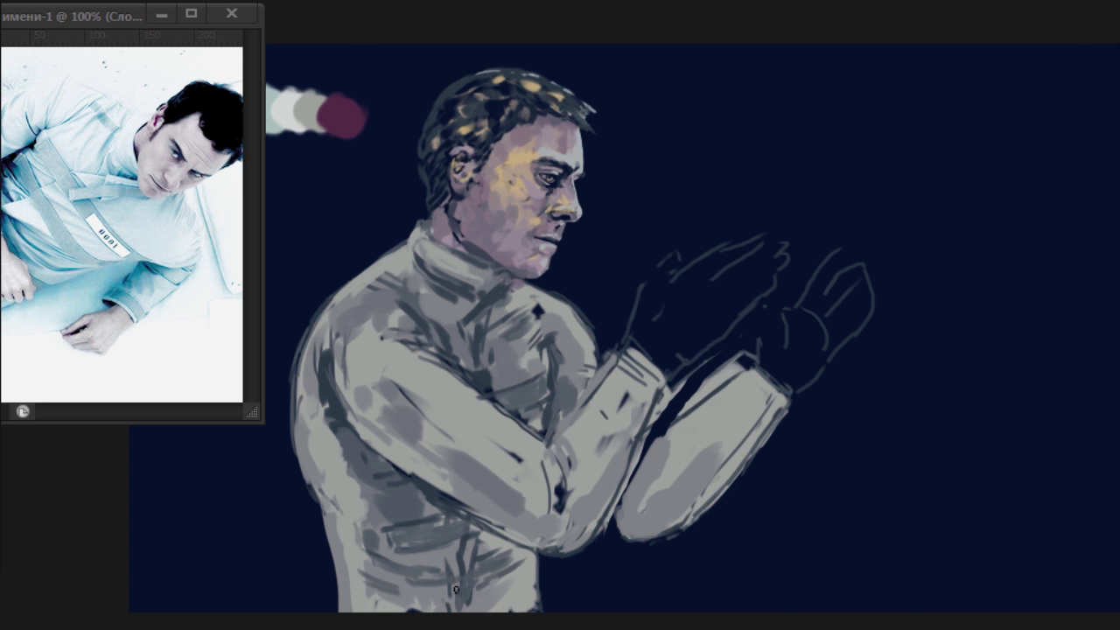
# Mirror the canvas and block in slate shadows along the upper arm and both forearms, smoothing the near cuff's edges.
pyautogui.press('F2')
pyautogui.moveTo(612, 490); pyautogui.dragTo(568, 437)
pyautogui.moveTo(569, 437)
pyautogui.mouseDown()
pyautogui.moveTo(580, 450)
pyautogui.moveTo(591, 420)
pyautogui.moveTo(575, 406)
pyautogui.mouseUp()
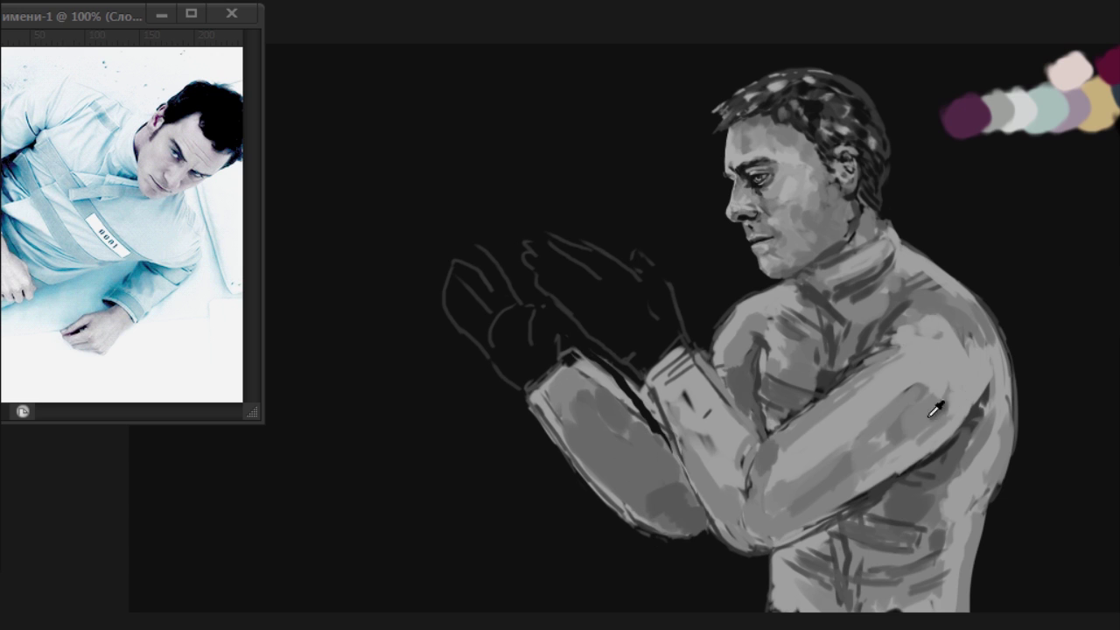
pyautogui.moveTo(930, 408)
pyautogui.mouseDown()
pyautogui.moveTo(945, 350)
pyautogui.moveTo(954, 393)
pyautogui.moveTo(936, 376)
pyautogui.moveTo(987, 376)
pyautogui.moveTo(970, 324)
pyautogui.moveTo(884, 464)
pyautogui.mouseUp()
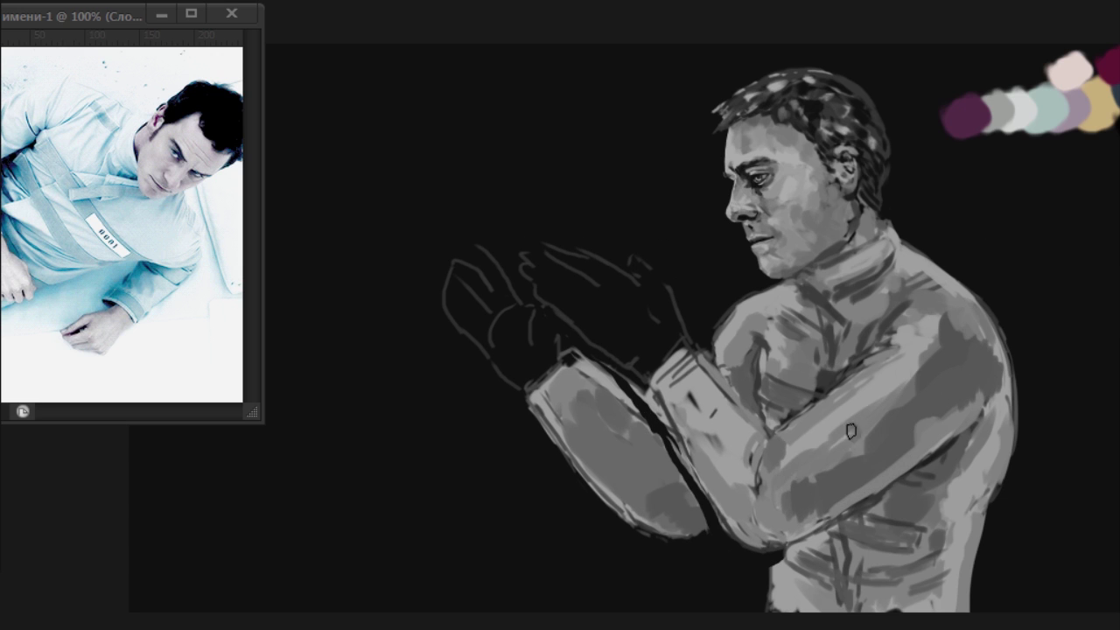
pyautogui.moveTo(851, 430)
pyautogui.mouseDown()
pyautogui.moveTo(893, 368)
pyautogui.moveTo(700, 411)
pyautogui.moveTo(854, 401)
pyautogui.mouseUp()
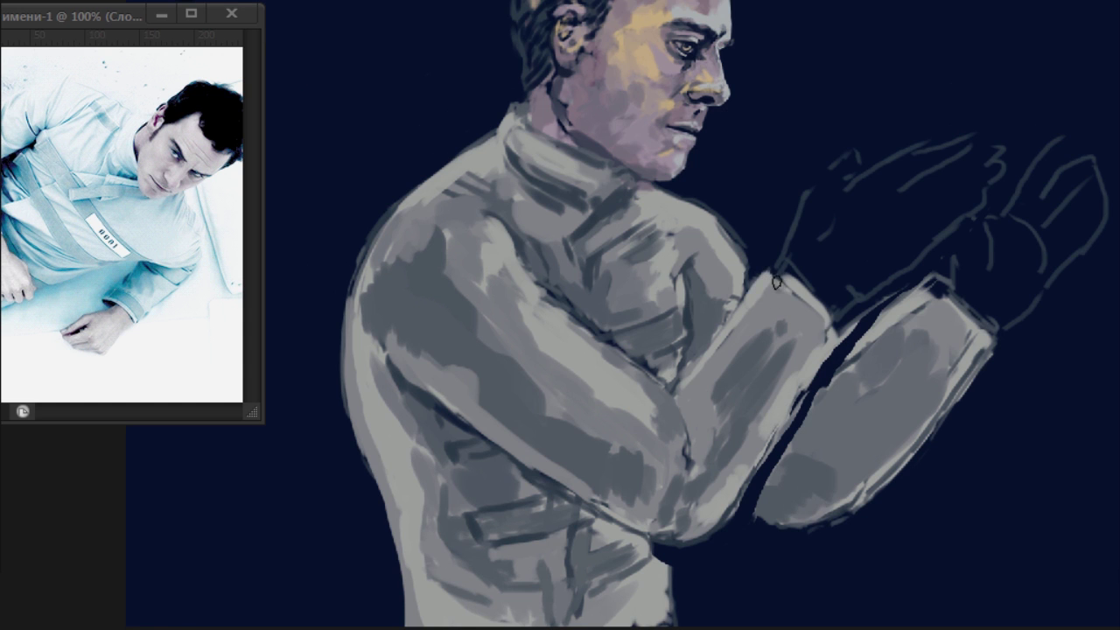
pyautogui.moveTo(777, 283)
pyautogui.mouseDown()
pyautogui.moveTo(826, 345)
pyautogui.moveTo(778, 332)
pyautogui.moveTo(700, 420)
pyautogui.moveTo(804, 351)
pyautogui.moveTo(678, 475)
pyautogui.mouseUp()
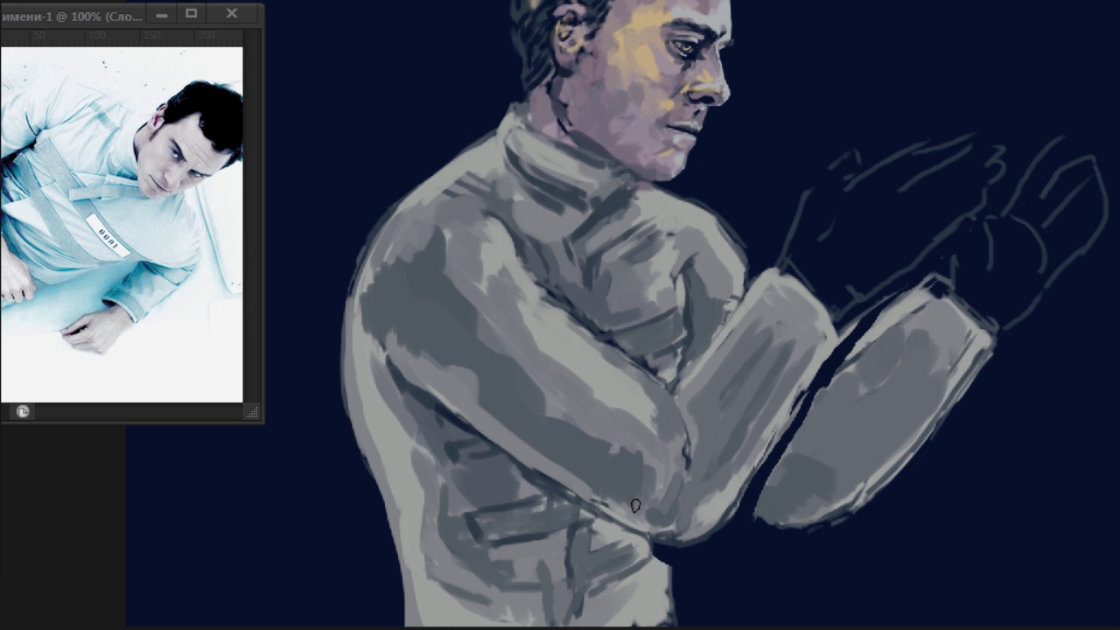
pyautogui.moveTo(636, 506)
pyautogui.mouseDown()
pyautogui.moveTo(560, 464)
pyautogui.moveTo(479, 395)
pyautogui.mouseUp()
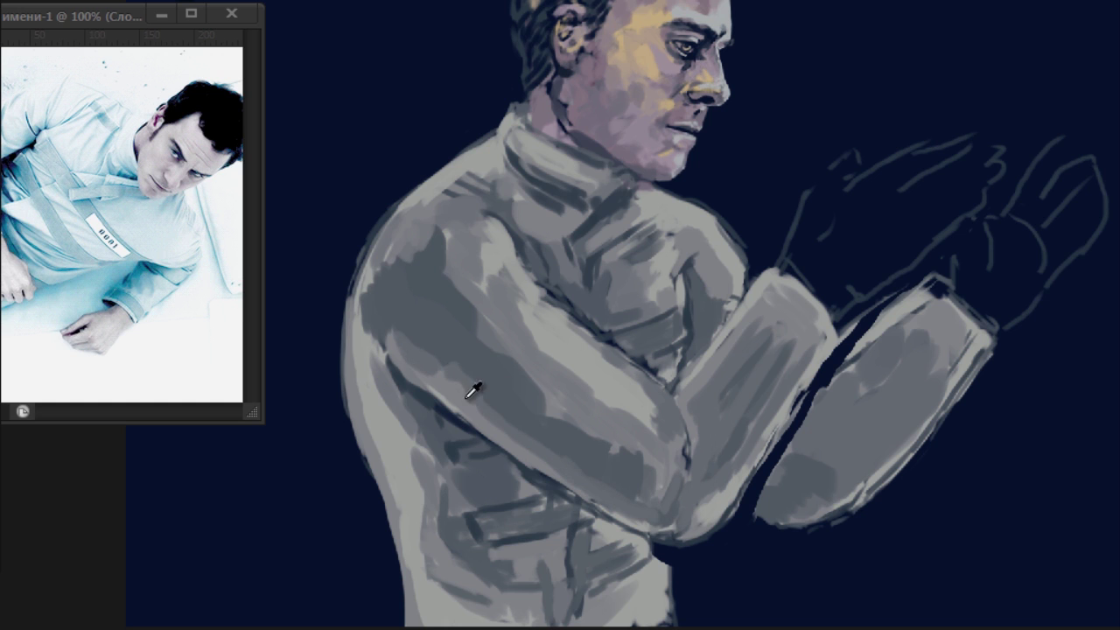
# Smooth the mauve skin on the neck and clean up the turtleneck collar's edge and folds.
pyautogui.hotkey('ctrl', '+')
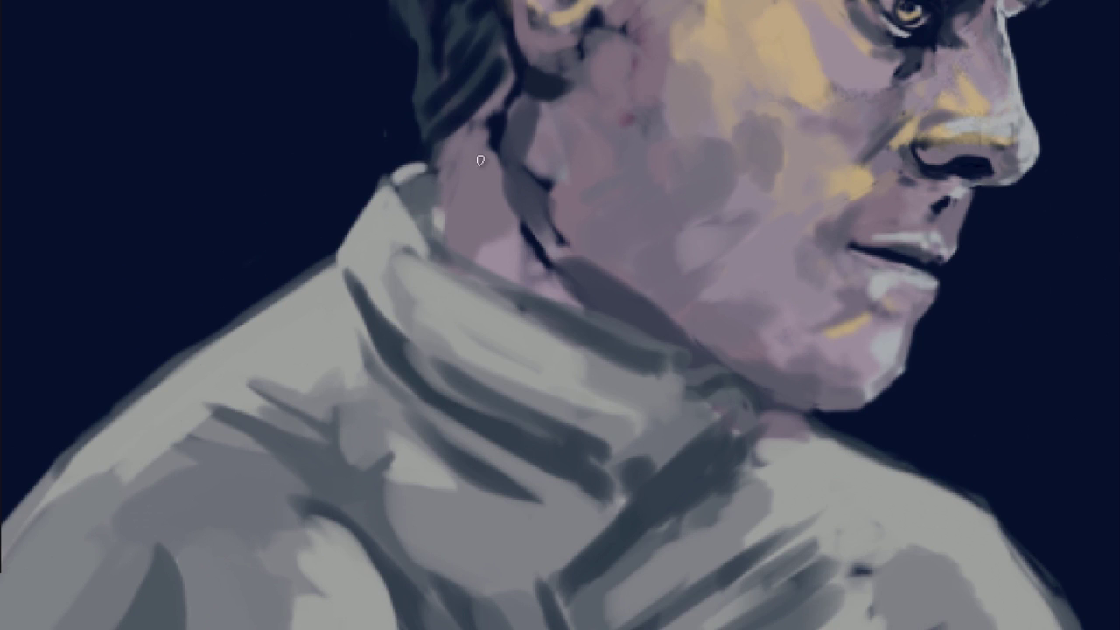
pyautogui.moveTo(479, 160); pyautogui.dragTo(461, 168)
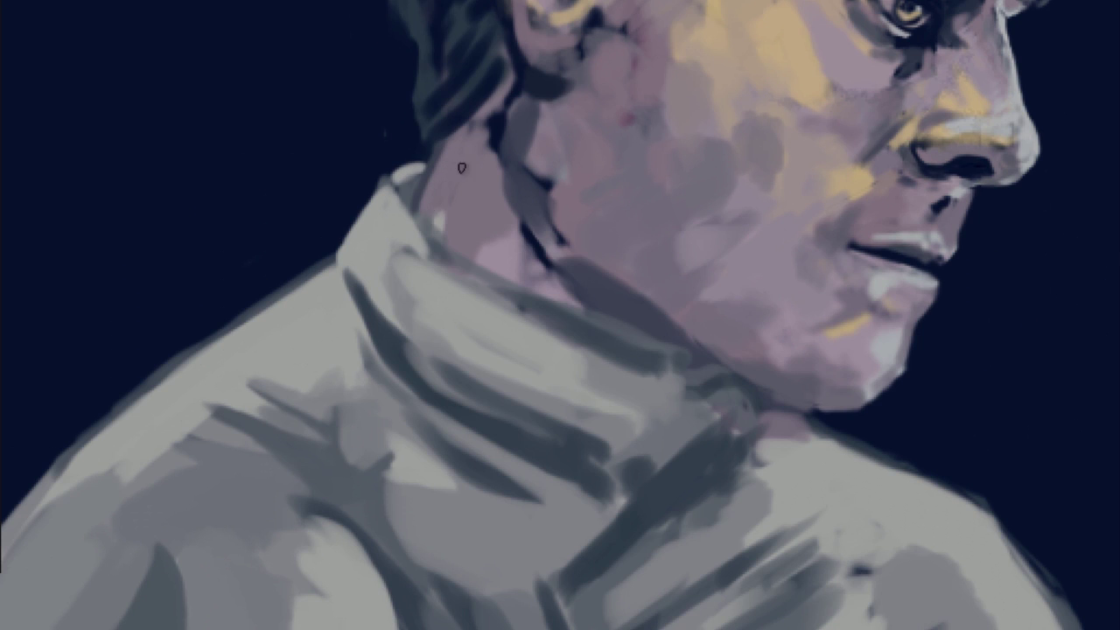
pyautogui.moveTo(392, 205); pyautogui.dragTo(516, 296)
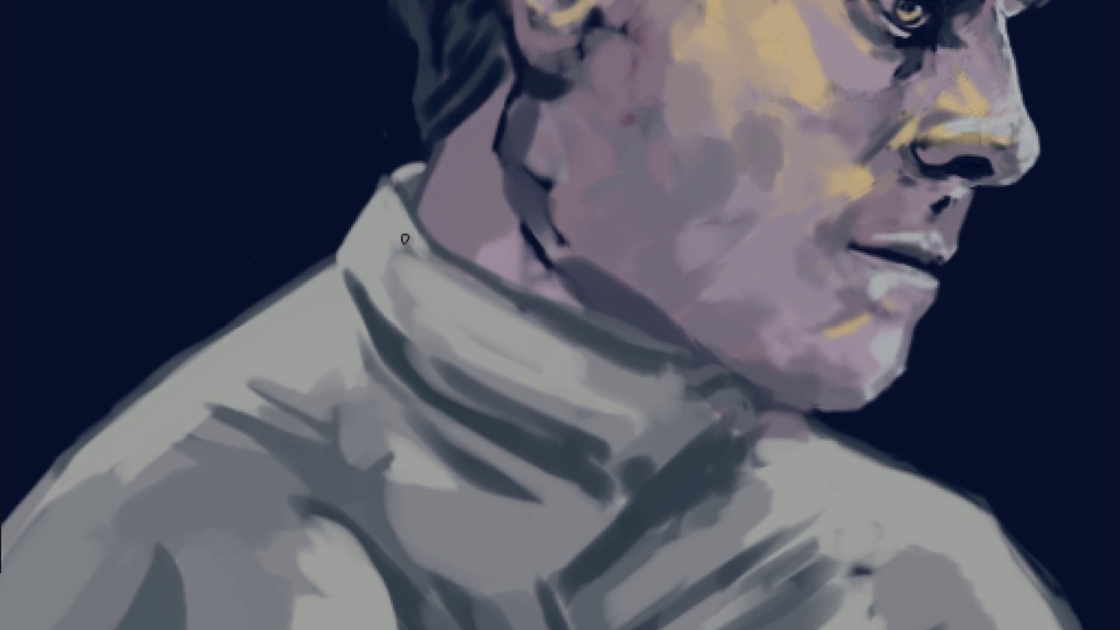
pyautogui.moveTo(404, 238)
pyautogui.mouseDown()
pyautogui.moveTo(644, 376)
pyautogui.moveTo(585, 509)
pyautogui.mouseUp()
pyautogui.hotkey('ctrl', '0')
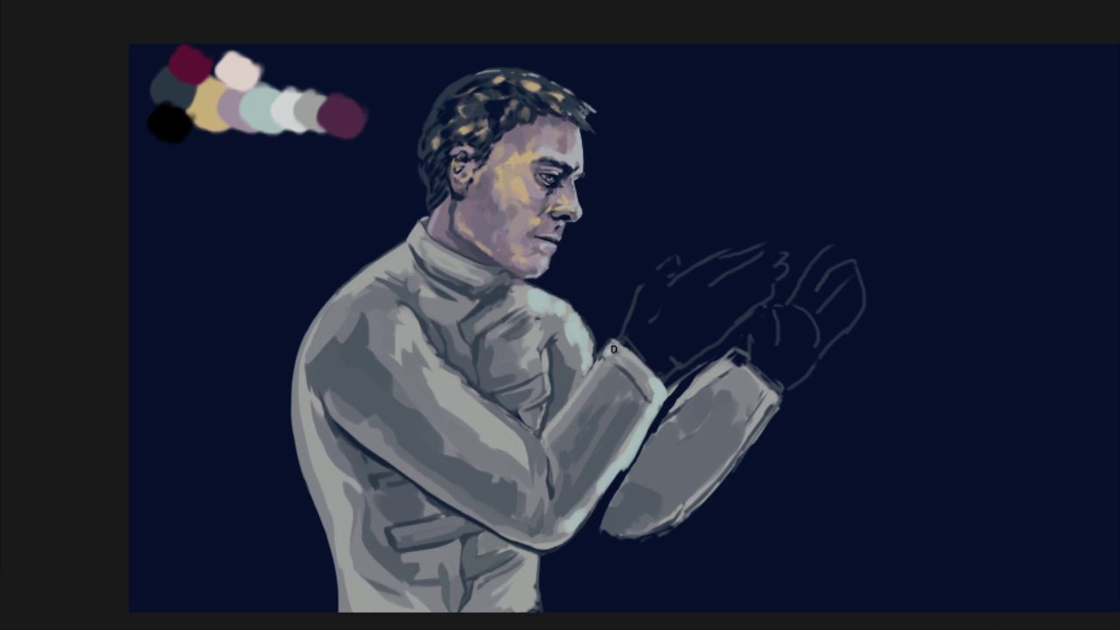
# Model the near sleeve with light grey highlight patches and darker slate shadows on the upper arm and elbow.
pyautogui.moveTo(600, 370); pyautogui.dragTo(472, 420)
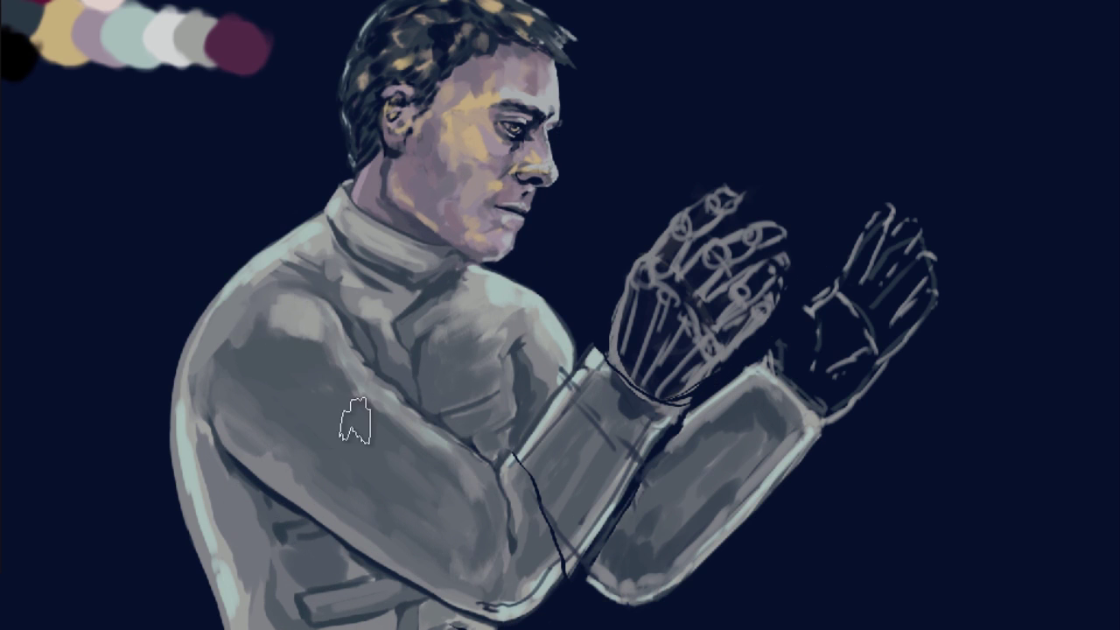
pyautogui.moveTo(353, 425); pyautogui.dragTo(362, 405)
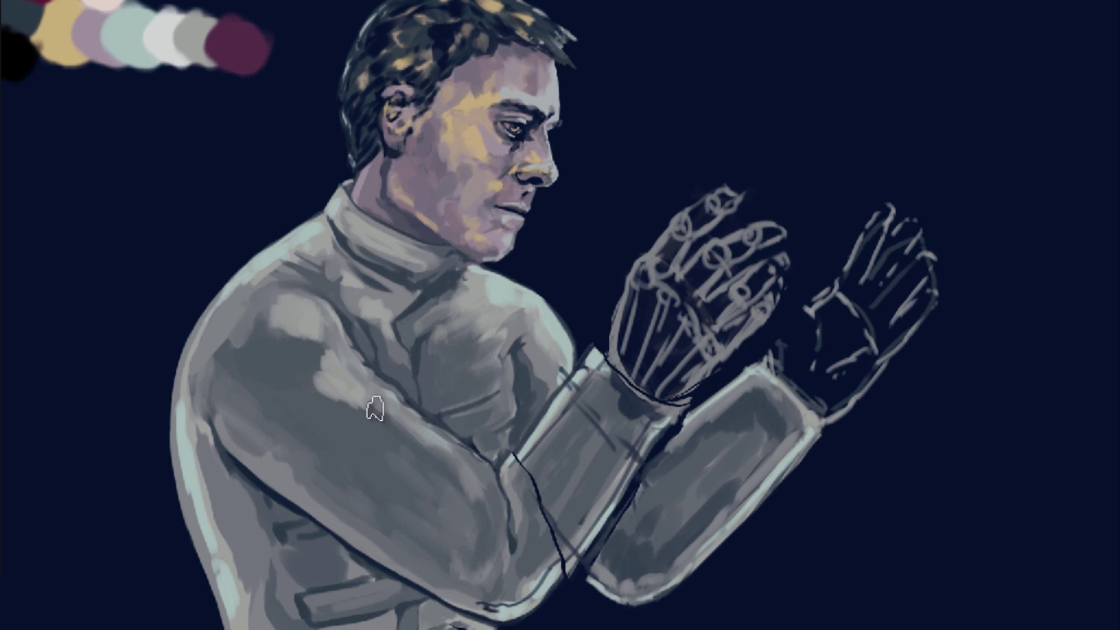
pyautogui.press('F5')
pyautogui.click(467, 29)
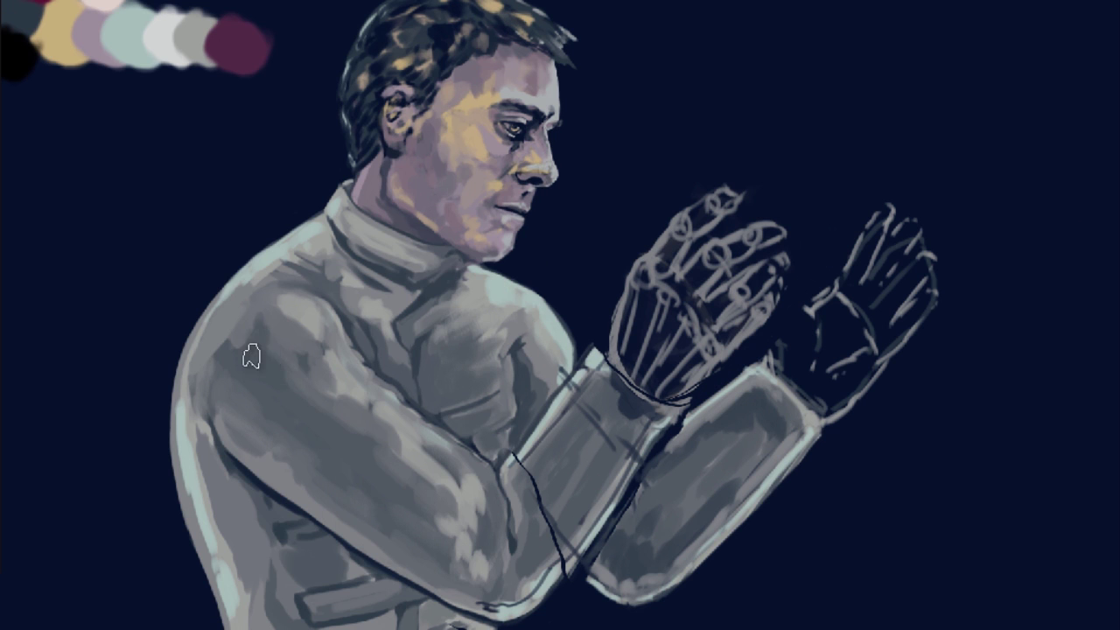
pyautogui.moveTo(466, 573)
pyautogui.mouseDown()
pyautogui.moveTo(465, 534)
pyautogui.moveTo(482, 525)
pyautogui.moveTo(400, 527)
pyautogui.moveTo(361, 478)
pyautogui.moveTo(315, 451)
pyautogui.moveTo(300, 400)
pyautogui.mouseUp()
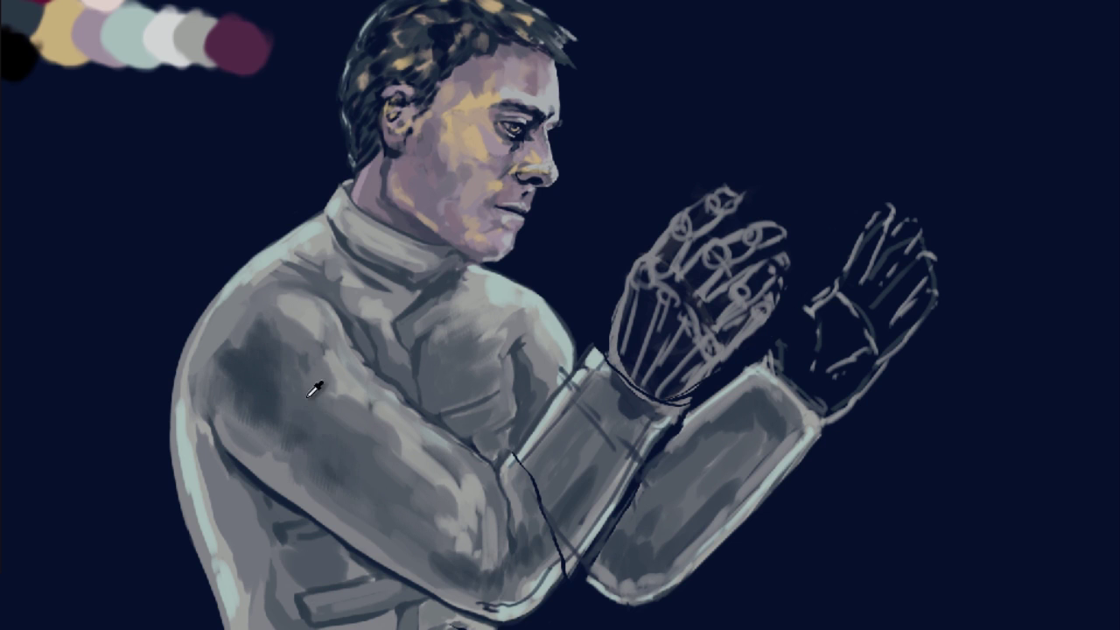
pyautogui.moveTo(338, 573)
pyautogui.mouseDown()
pyautogui.moveTo(251, 530)
pyautogui.moveTo(342, 580)
pyautogui.mouseUp()
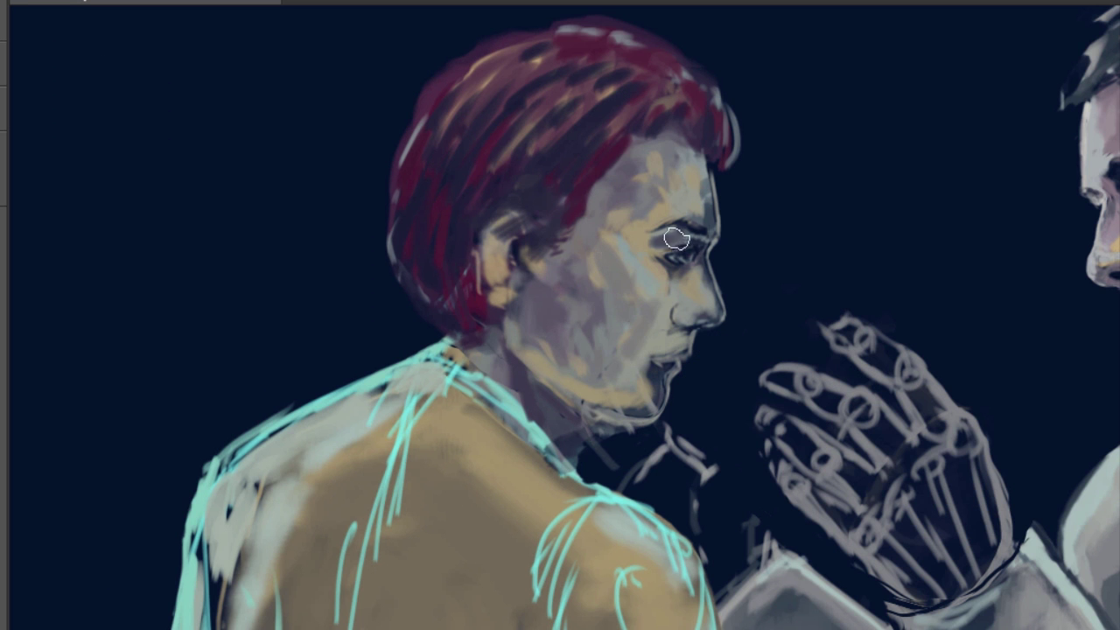
# Soften the red-haired figure's face by blending the cheek, eye socket and jaw with muted grey and mauve.
pyautogui.hotkey('ctrl', 'd')
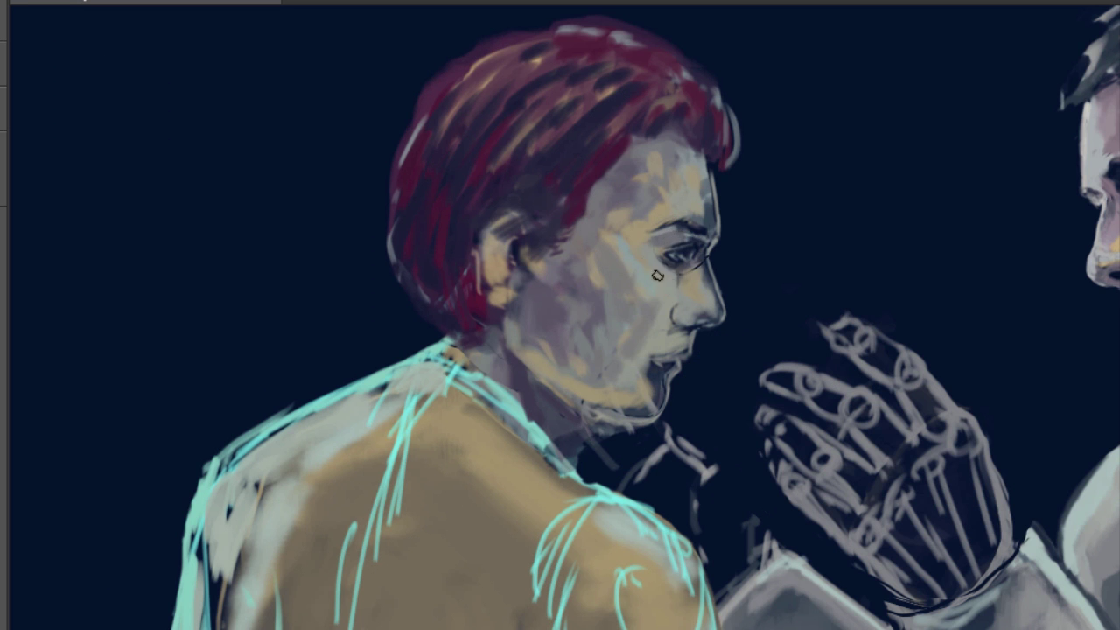
pyautogui.rightClick(690, 234)
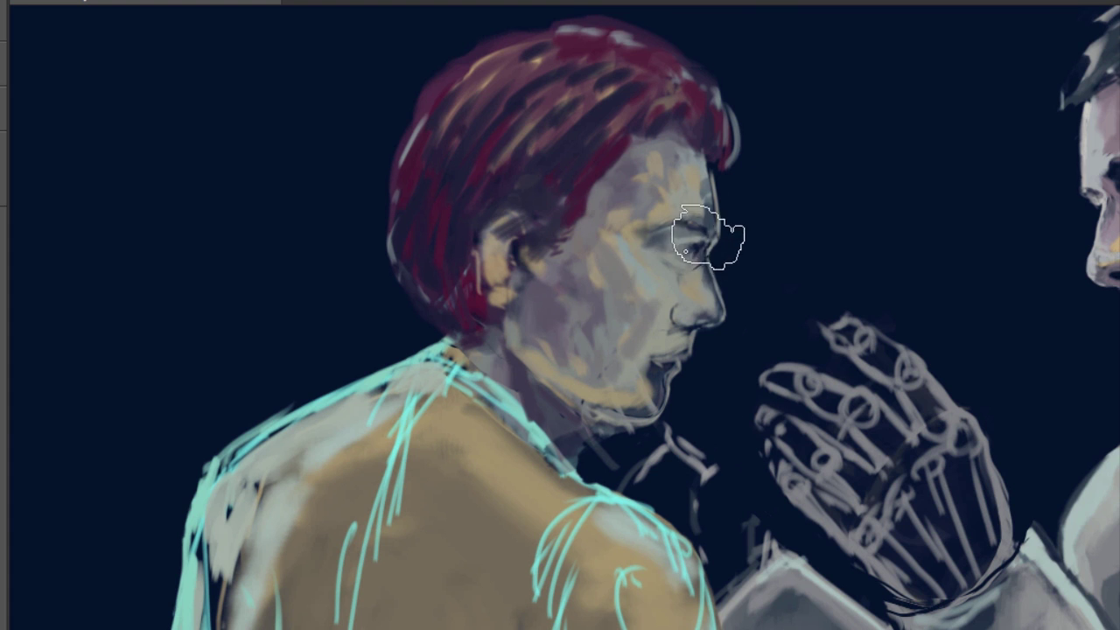
pyautogui.moveTo(637, 311)
pyautogui.mouseDown()
pyautogui.moveTo(633, 204)
pyautogui.moveTo(680, 205)
pyautogui.moveTo(584, 341)
pyautogui.moveTo(638, 288)
pyautogui.moveTo(605, 245)
pyautogui.moveTo(587, 170)
pyautogui.moveTo(644, 129)
pyautogui.moveTo(648, 399)
pyautogui.moveTo(650, 321)
pyautogui.moveTo(632, 358)
pyautogui.moveTo(714, 228)
pyautogui.mouseUp()
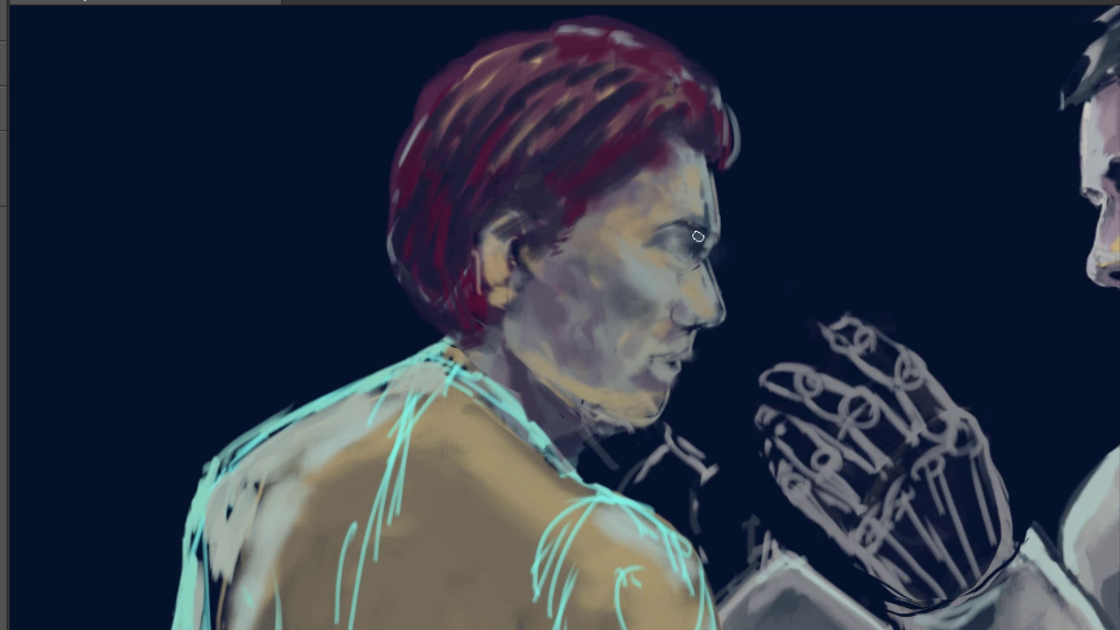
pyautogui.moveTo(699, 188)
pyautogui.mouseDown()
pyautogui.moveTo(554, 358)
pyautogui.moveTo(662, 271)
pyautogui.moveTo(560, 344)
pyautogui.mouseUp()
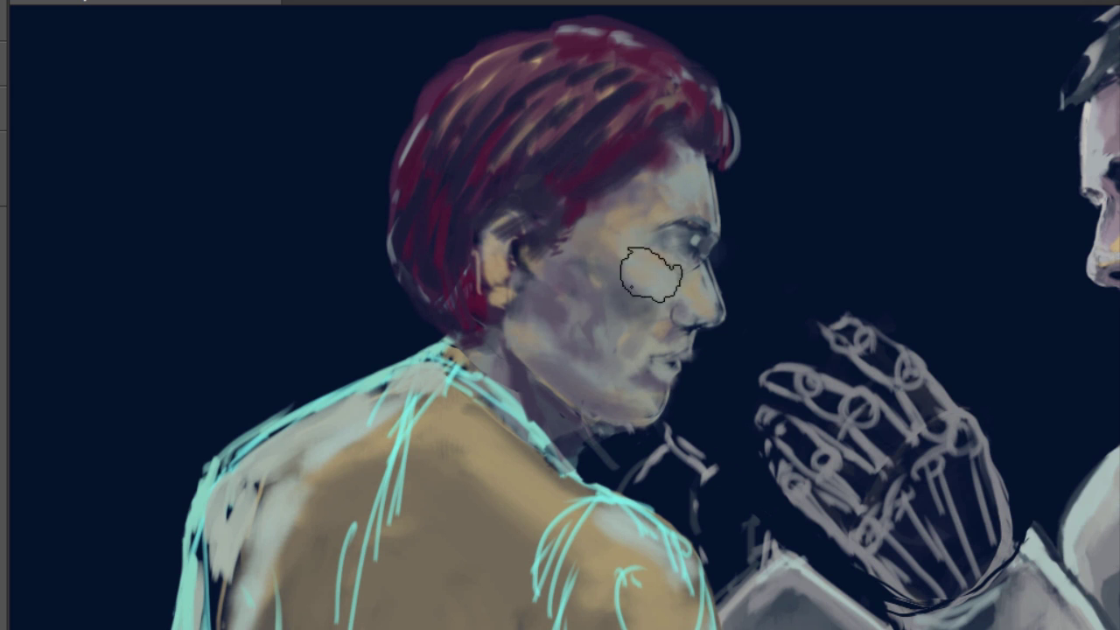
# Mirror the canvas and refine the red-haired figure's brow, eye, nose and forehead contour with a small brush.
pyautogui.press('m')
pyautogui.scroll(3, 654, 271)
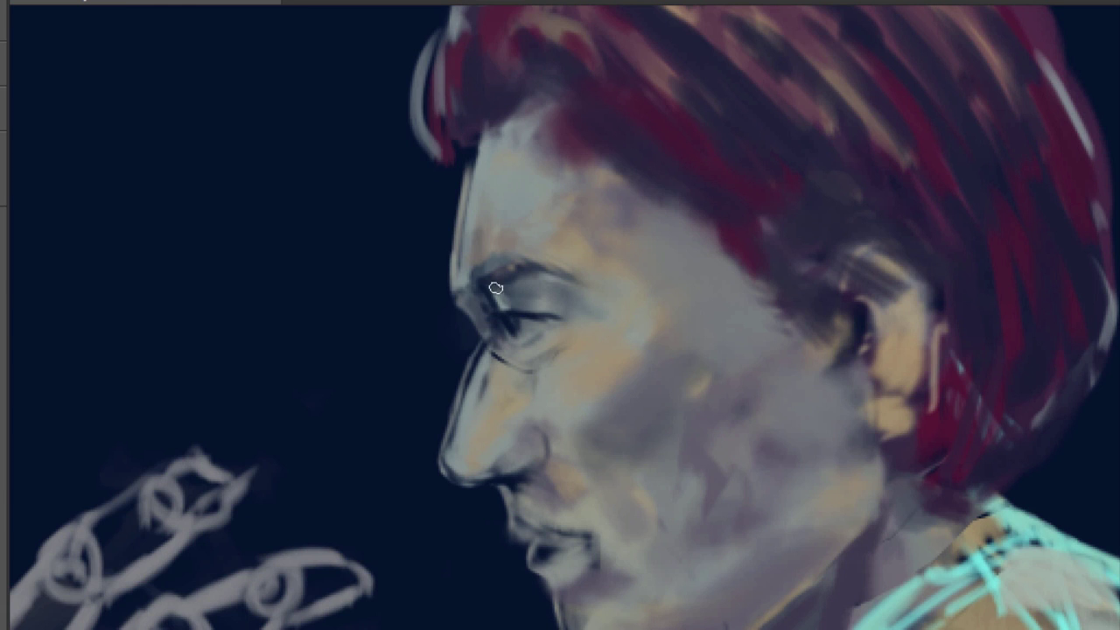
pyautogui.moveTo(495, 289); pyautogui.dragTo(474, 183)
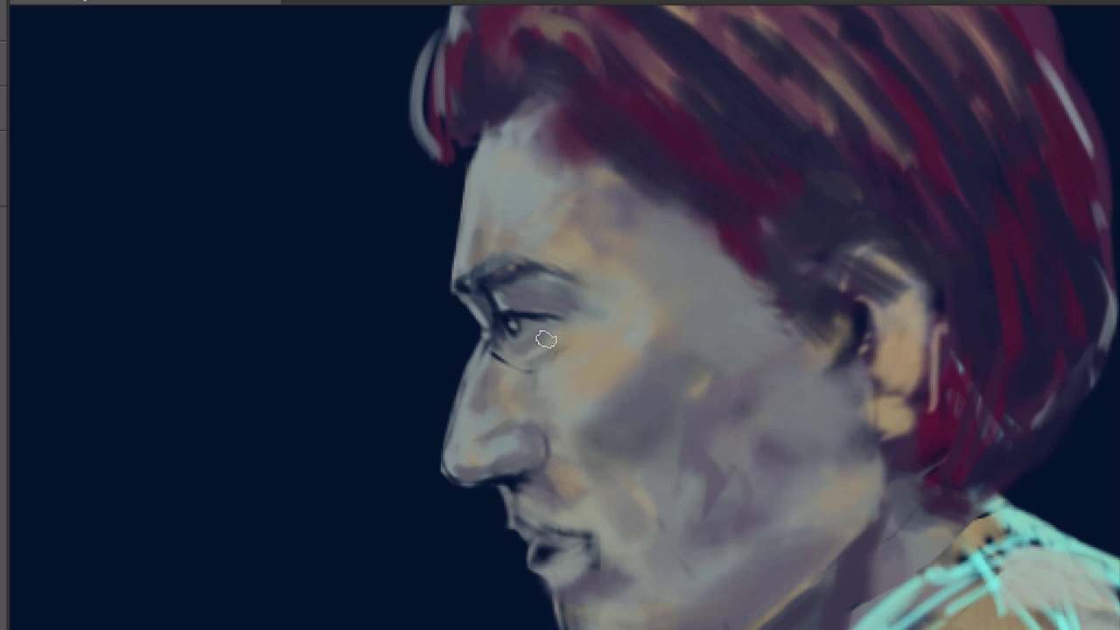
pyautogui.press('alt')
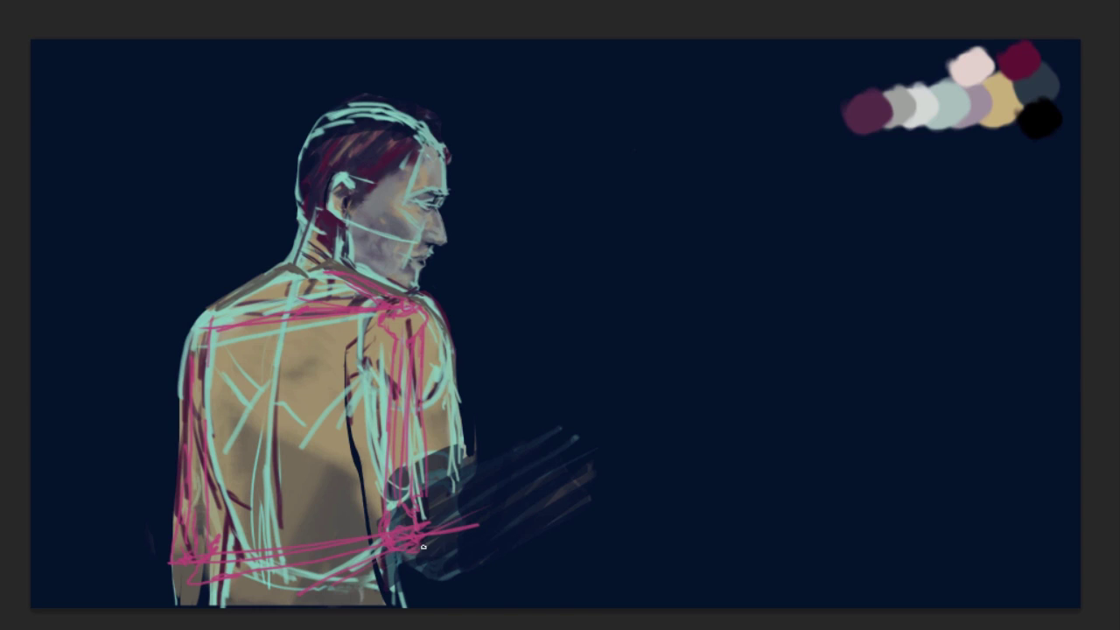
# Sketch the back-turned figure's bent forearm and raised hand in pink, including the thumb and fingers.
pyautogui.moveTo(560, 455)
pyautogui.mouseDown()
pyautogui.moveTo(415, 519)
pyautogui.moveTo(545, 446)
pyautogui.moveTo(553, 475)
pyautogui.moveTo(438, 525)
pyautogui.moveTo(435, 337)
pyautogui.moveTo(387, 533)
pyautogui.moveTo(451, 418)
pyautogui.moveTo(407, 485)
pyautogui.moveTo(390, 439)
pyautogui.moveTo(376, 525)
pyautogui.moveTo(532, 462)
pyautogui.moveTo(410, 505)
pyautogui.moveTo(493, 525)
pyautogui.moveTo(471, 472)
pyautogui.moveTo(443, 556)
pyautogui.moveTo(412, 552)
pyautogui.moveTo(424, 491)
pyautogui.moveTo(565, 473)
pyautogui.moveTo(383, 501)
pyautogui.moveTo(405, 573)
pyautogui.moveTo(370, 390)
pyautogui.moveTo(347, 483)
pyautogui.moveTo(376, 547)
pyautogui.mouseUp()
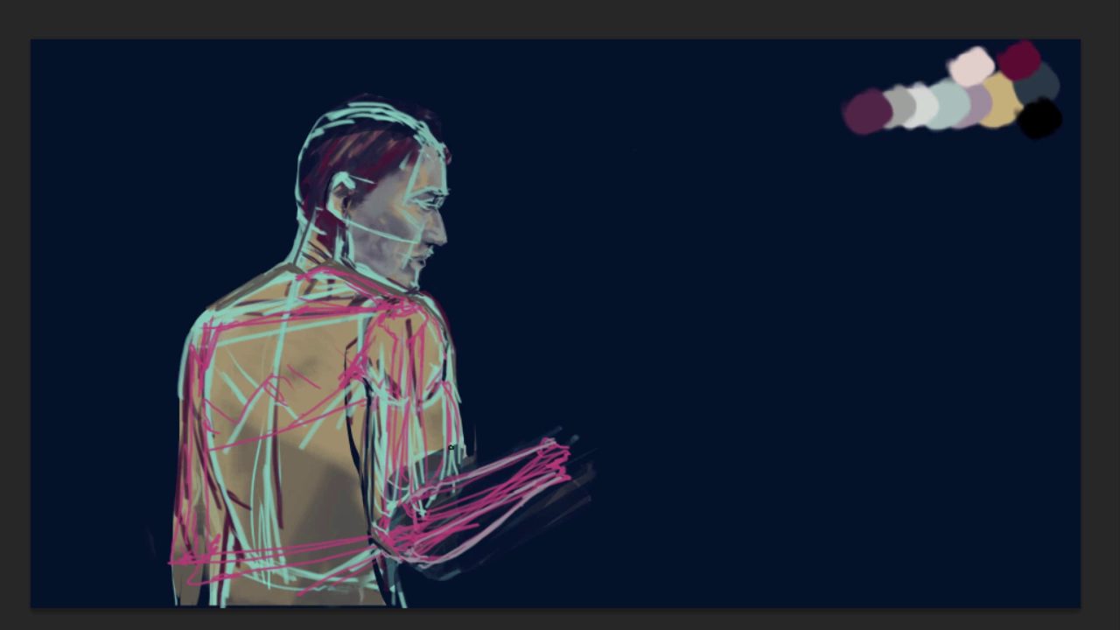
pyautogui.moveTo(563, 448); pyautogui.dragTo(559, 408)
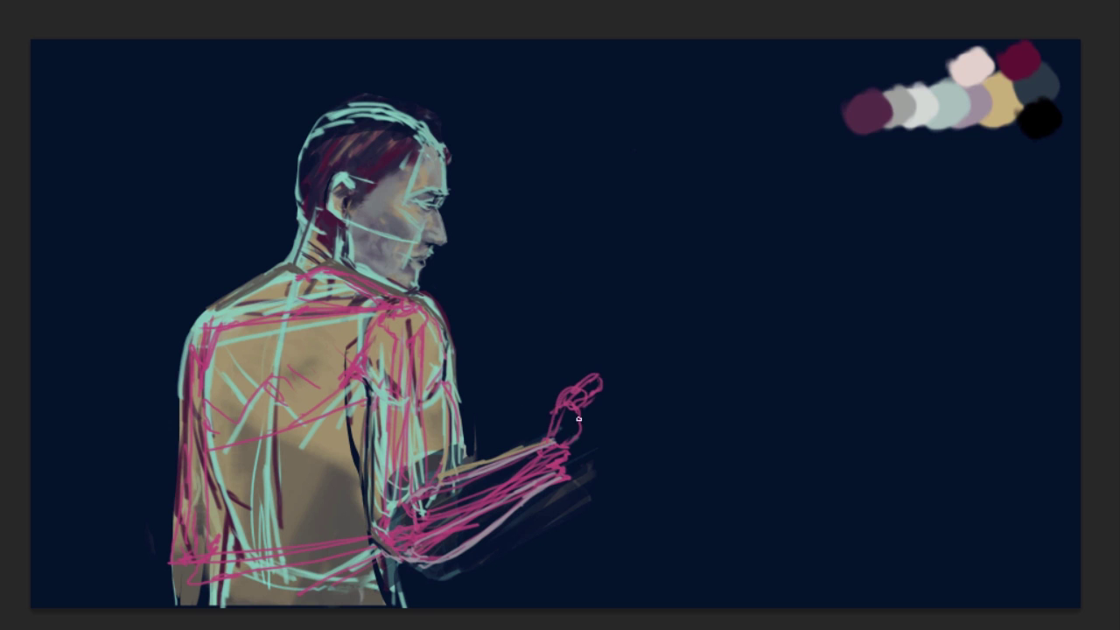
pyautogui.moveTo(641, 371); pyautogui.dragTo(595, 377)
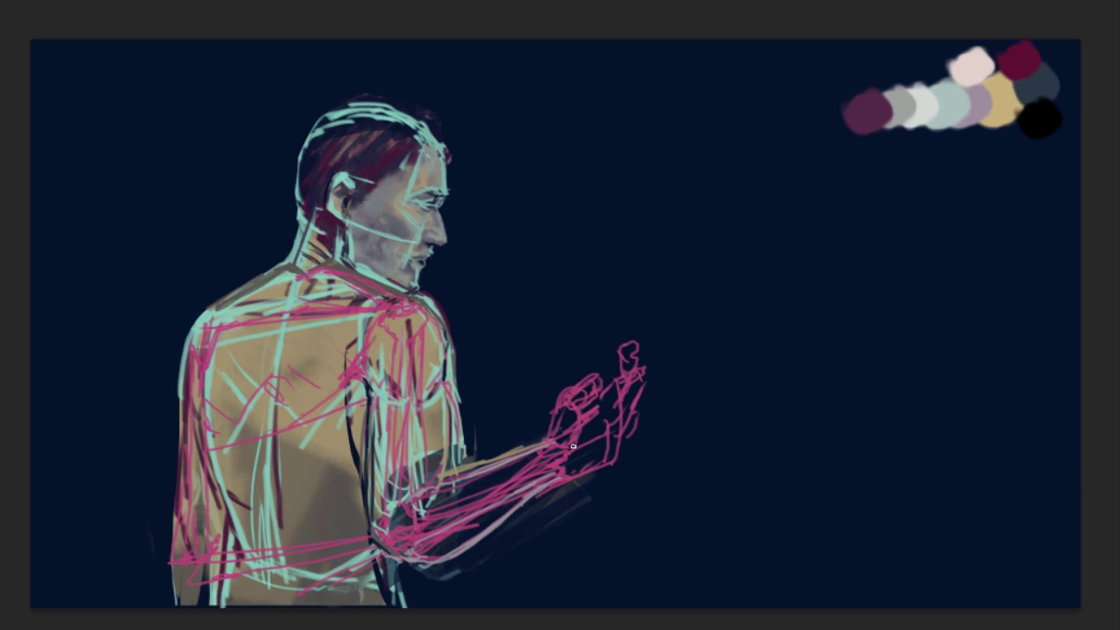
pyautogui.moveTo(573, 446); pyautogui.dragTo(644, 407)
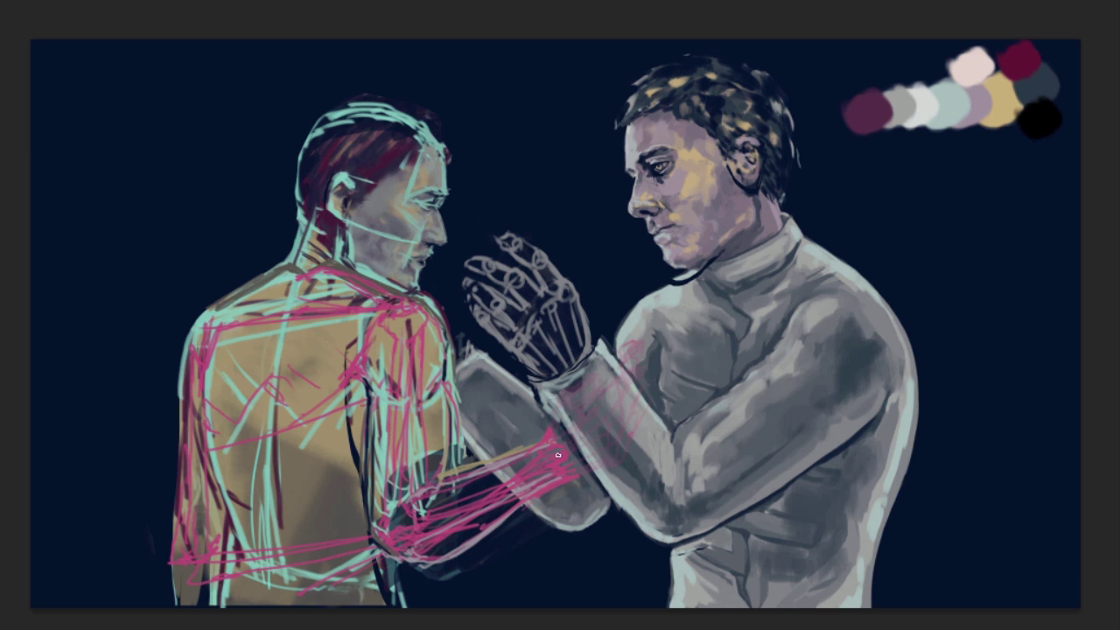
# Restate the back-turned figure's forearm, elbow, wrist and hand construction with teal lines over the pink sketch.
pyautogui.moveTo(558, 455)
pyautogui.mouseDown()
pyautogui.moveTo(470, 515)
pyautogui.moveTo(393, 535)
pyautogui.moveTo(383, 531)
pyautogui.moveTo(413, 417)
pyautogui.moveTo(422, 534)
pyautogui.moveTo(452, 516)
pyautogui.mouseUp()
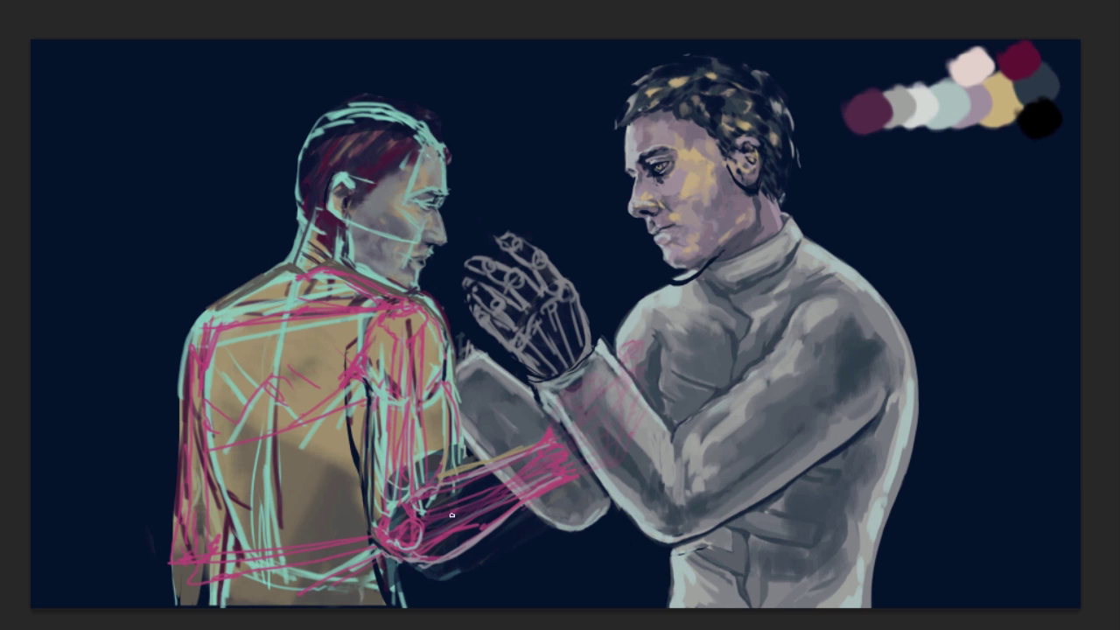
pyautogui.moveTo(547, 442); pyautogui.dragTo(432, 519)
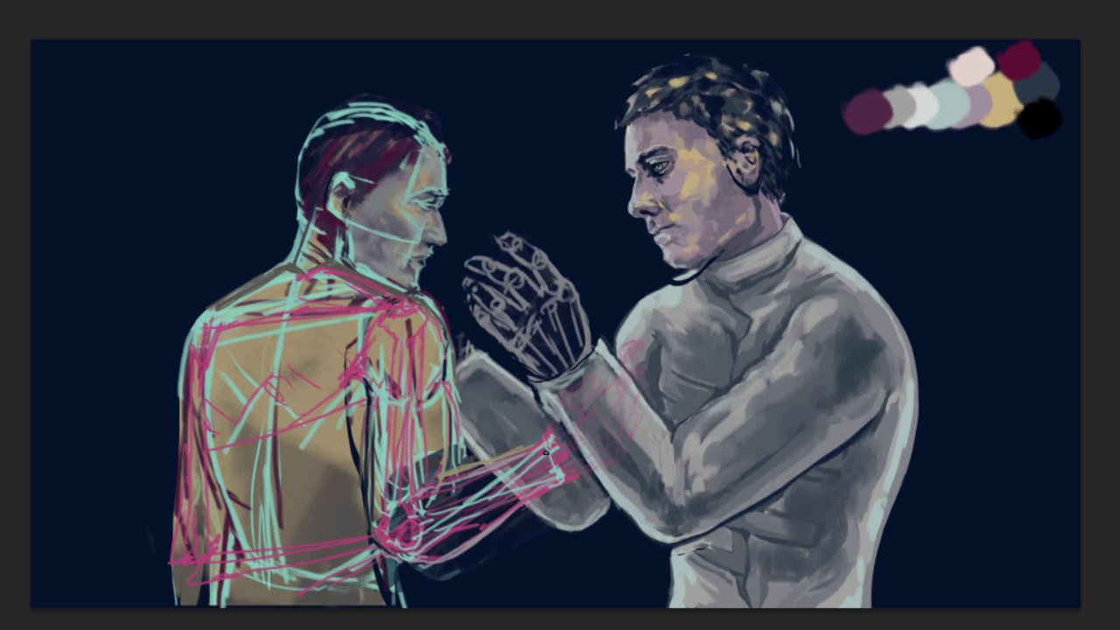
pyautogui.moveTo(545, 451); pyautogui.dragTo(521, 457)
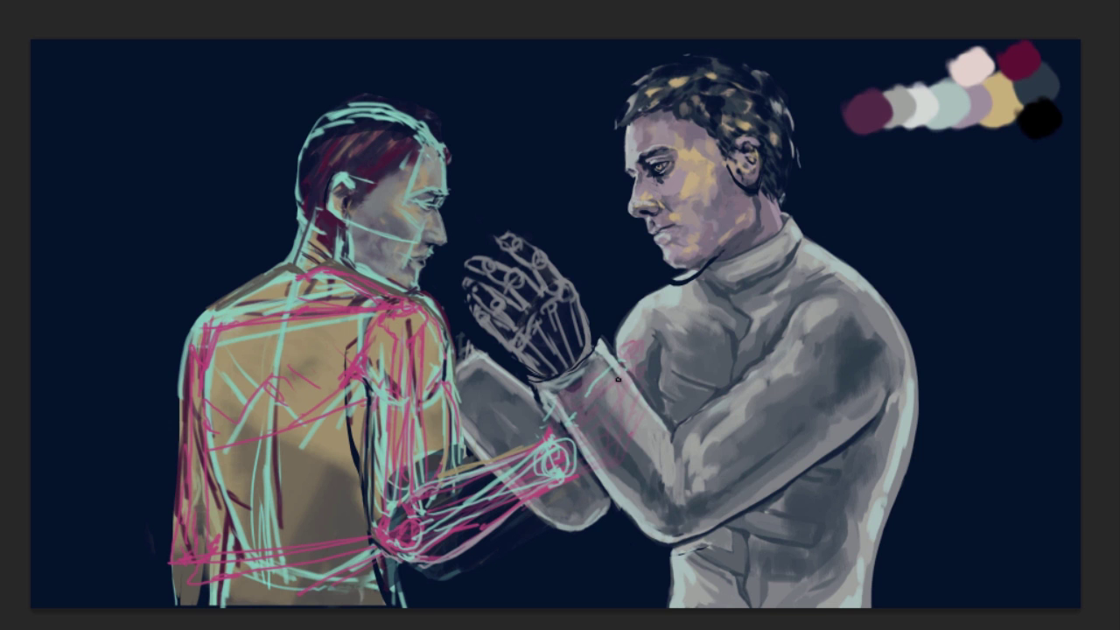
pyautogui.press('m')
pyautogui.scroll(2, 268, 313)
pyautogui.moveTo(228, 331)
pyautogui.mouseDown()
pyautogui.moveTo(371, 356)
pyautogui.moveTo(547, 542)
pyautogui.moveTo(407, 392)
pyautogui.moveTo(359, 463)
pyautogui.mouseUp()
pyautogui.press('Delete')
pyautogui.hotkey('ctrl', 'shift', 'a')
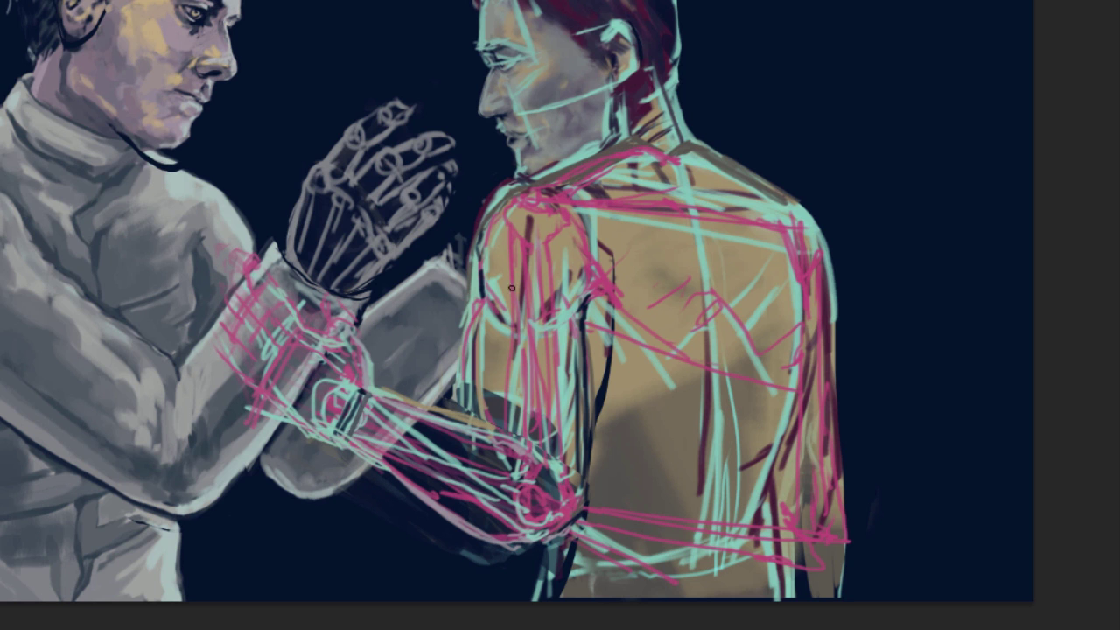
# Paint brown and tan over the sketch lines on the back-turned figure's upper arm, elbow and armpit.
pyautogui.moveTo(501, 197); pyautogui.dragTo(472, 425)
pyautogui.moveTo(581, 258); pyautogui.dragTo(576, 420)
pyautogui.moveTo(574, 368)
pyautogui.mouseDown()
pyautogui.moveTo(405, 468)
pyautogui.moveTo(518, 520)
pyautogui.moveTo(560, 498)
pyautogui.mouseUp()
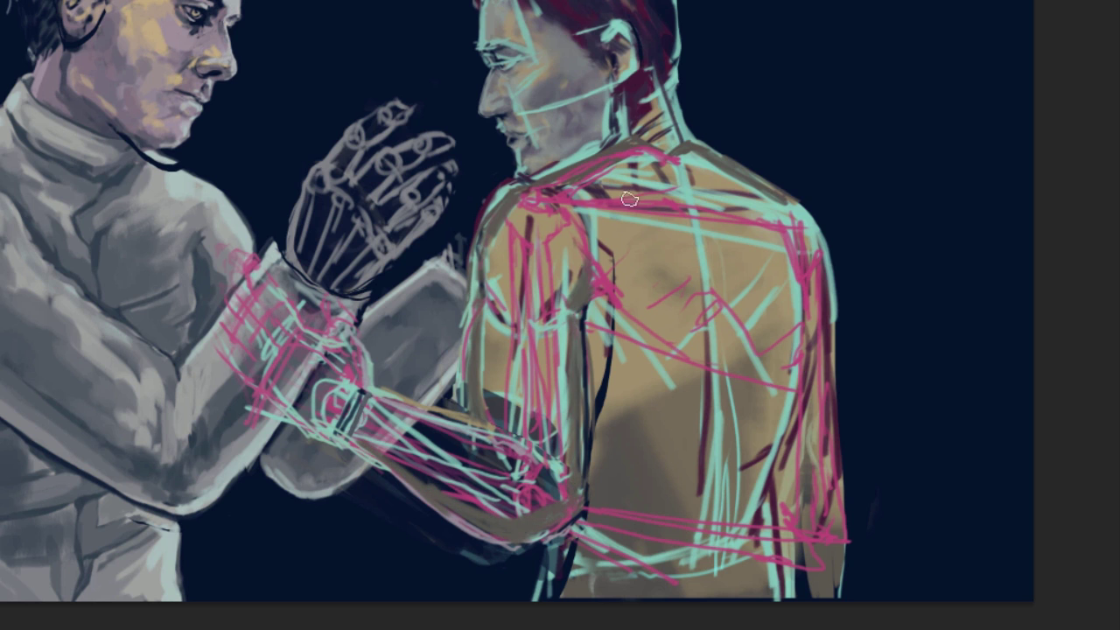
pyautogui.moveTo(630, 201); pyautogui.dragTo(604, 411)
pyautogui.moveTo(599, 368); pyautogui.dragTo(603, 464)
# Cover the pink and teal lines across the jacket's shoulders, collar and sleeve with blended tan and brown.
pyautogui.moveTo(533, 201)
pyautogui.mouseDown()
pyautogui.moveTo(665, 153)
pyautogui.moveTo(770, 192)
pyautogui.mouseUp()
pyautogui.moveTo(647, 144); pyautogui.dragTo(662, 124)
pyautogui.moveTo(525, 297); pyautogui.dragTo(552, 499)
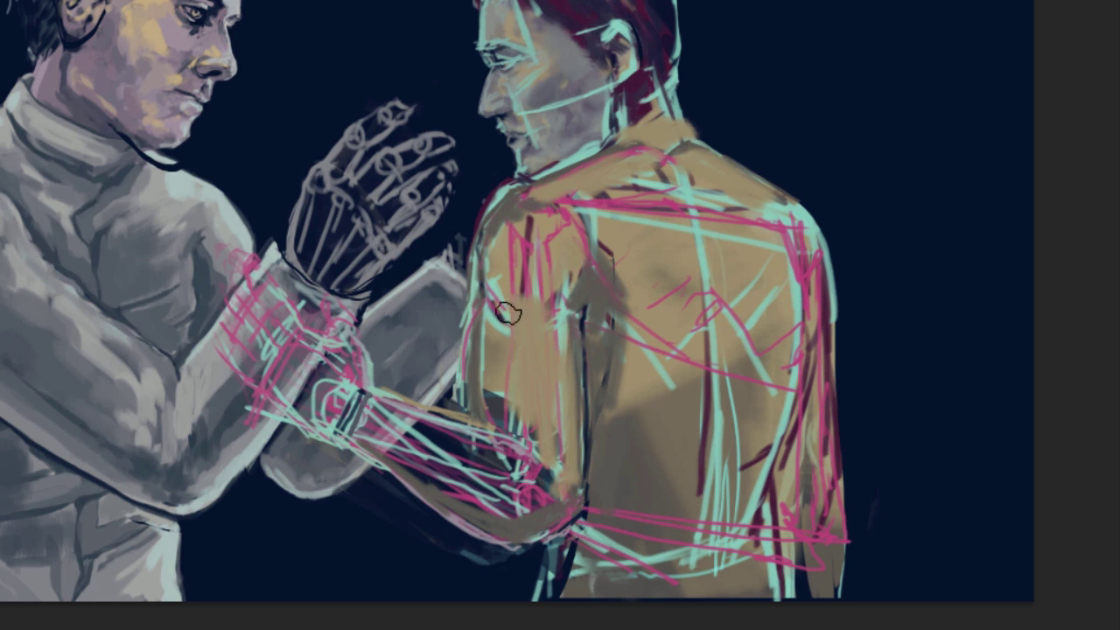
pyautogui.moveTo(507, 201)
pyautogui.mouseDown()
pyautogui.moveTo(498, 420)
pyautogui.moveTo(367, 437)
pyautogui.moveTo(525, 405)
pyautogui.moveTo(499, 480)
pyautogui.moveTo(553, 458)
pyautogui.moveTo(513, 508)
pyautogui.moveTo(390, 432)
pyautogui.moveTo(546, 430)
pyautogui.moveTo(744, 280)
pyautogui.moveTo(692, 525)
pyautogui.moveTo(754, 490)
pyautogui.moveTo(800, 253)
pyautogui.moveTo(675, 125)
pyautogui.moveTo(711, 184)
pyautogui.mouseUp()
pyautogui.moveTo(605, 167)
pyautogui.mouseDown()
pyautogui.moveTo(481, 385)
pyautogui.moveTo(735, 179)
pyautogui.moveTo(835, 490)
pyautogui.moveTo(787, 240)
pyautogui.moveTo(792, 525)
pyautogui.moveTo(735, 560)
pyautogui.moveTo(643, 394)
pyautogui.moveTo(747, 191)
pyautogui.moveTo(665, 145)
pyautogui.moveTo(507, 254)
pyautogui.moveTo(503, 324)
pyautogui.mouseUp()
pyautogui.keyDown('alt'); pyautogui.click(478, 373); pyautogui.keyUp('alt')
pyautogui.moveTo(494, 437)
pyautogui.mouseDown()
pyautogui.moveTo(517, 291)
pyautogui.moveTo(570, 280)
pyautogui.moveTo(561, 359)
pyautogui.mouseUp()
# Mirror the canvas and fill the back-turned figure's hair with maroon and dark strands from forehead to nape.
pyautogui.press('m')
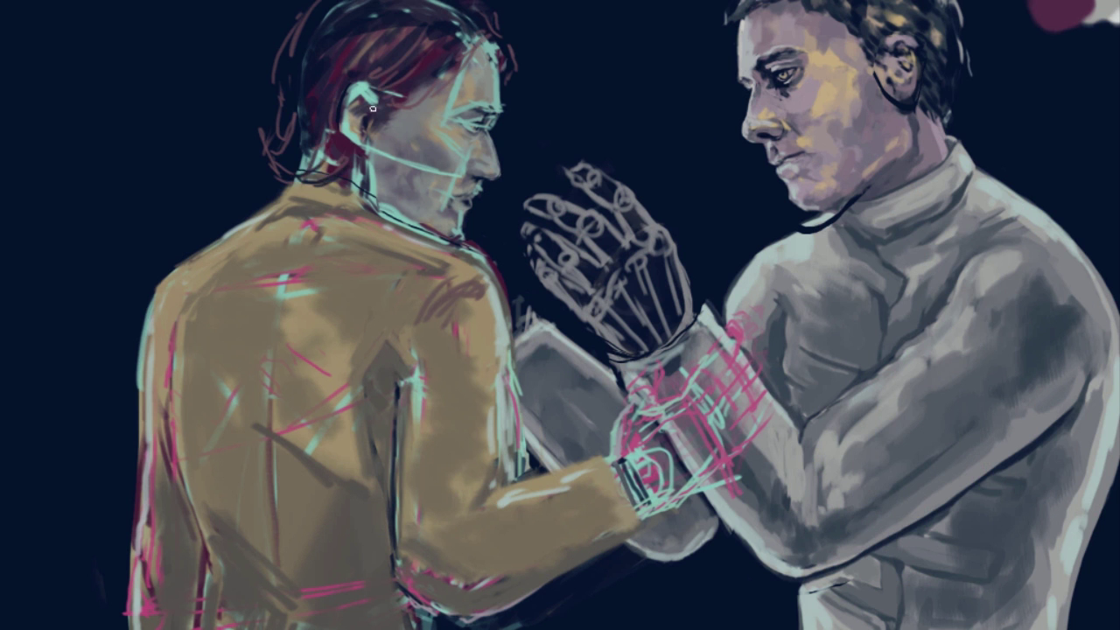
pyautogui.moveTo(385, 113); pyautogui.dragTo(481, 44)
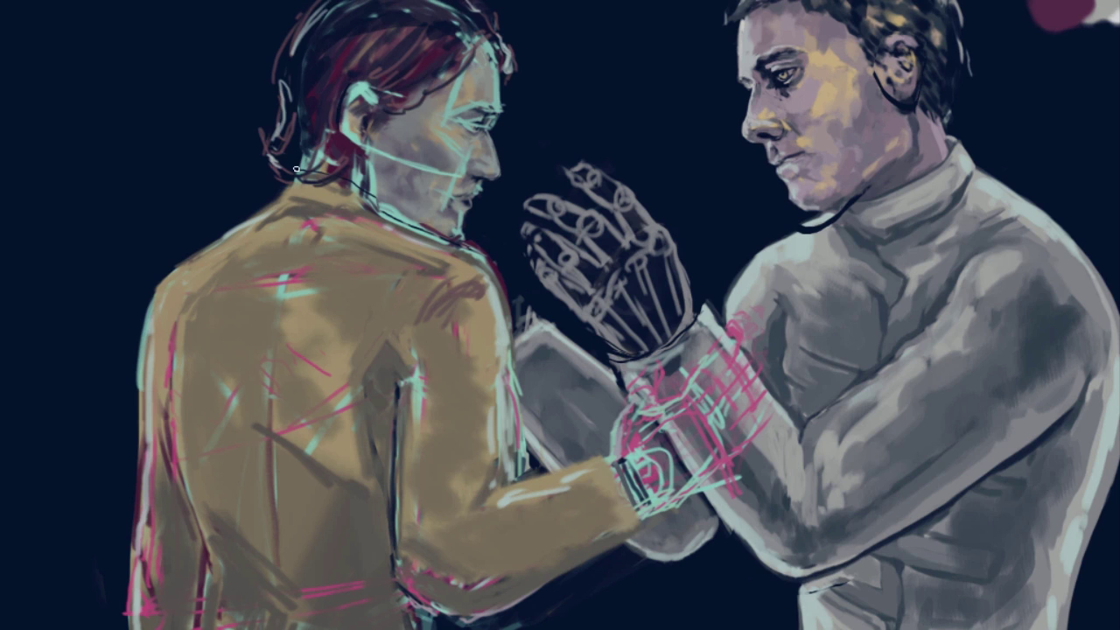
pyautogui.moveTo(296, 168); pyautogui.dragTo(455, 143)
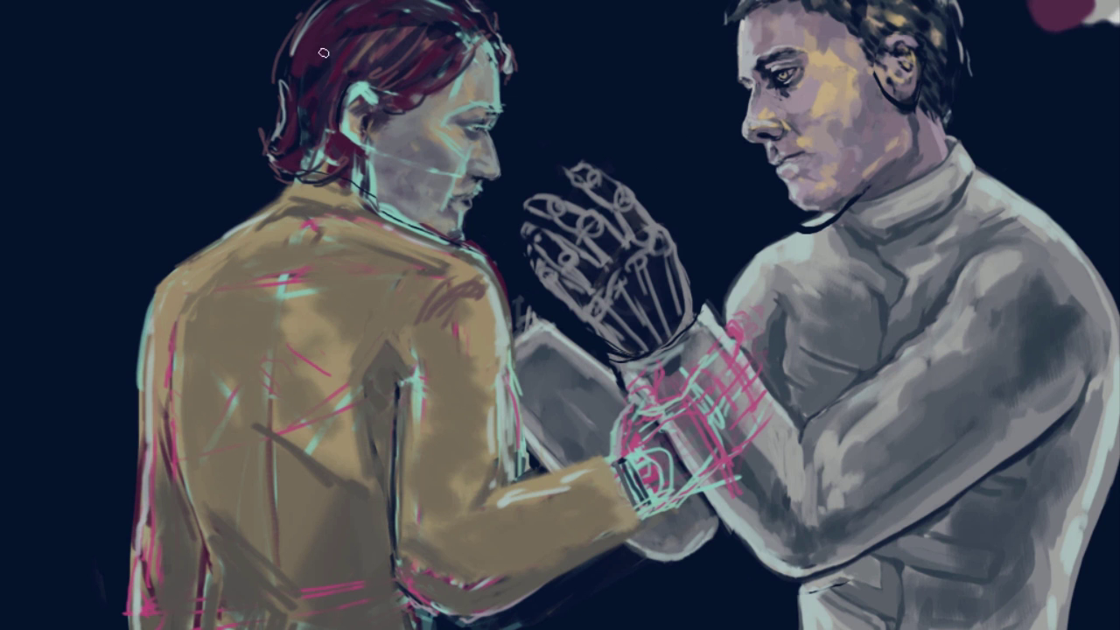
pyautogui.moveTo(398, 81); pyautogui.dragTo(315, 113)
# Refine the red-haired figure's ear with smaller brush strokes in beige and grey skin tones.
pyautogui.scroll(3, 342, 156)
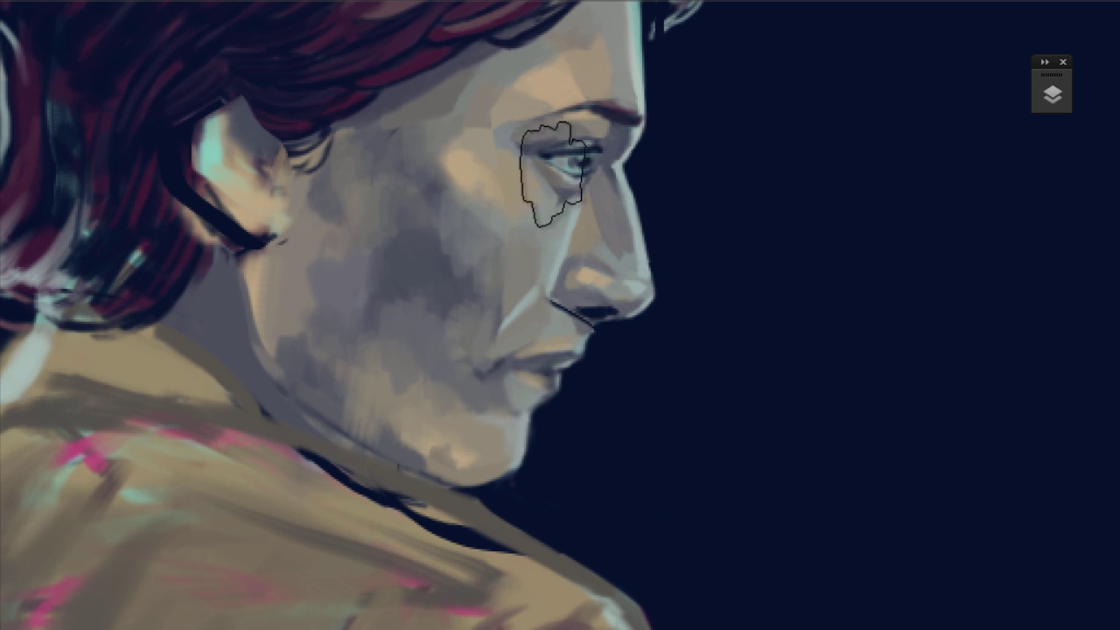
pyautogui.press('[')
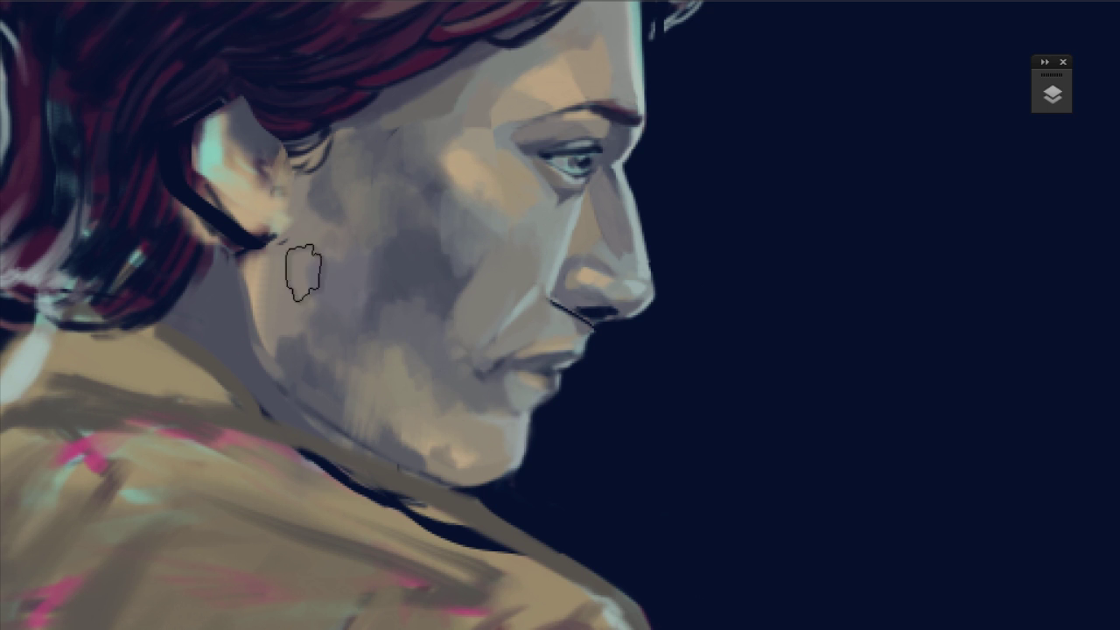
pyautogui.press('[')
pyautogui.press('[')
pyautogui.moveTo(210, 168); pyautogui.dragTo(219, 140)
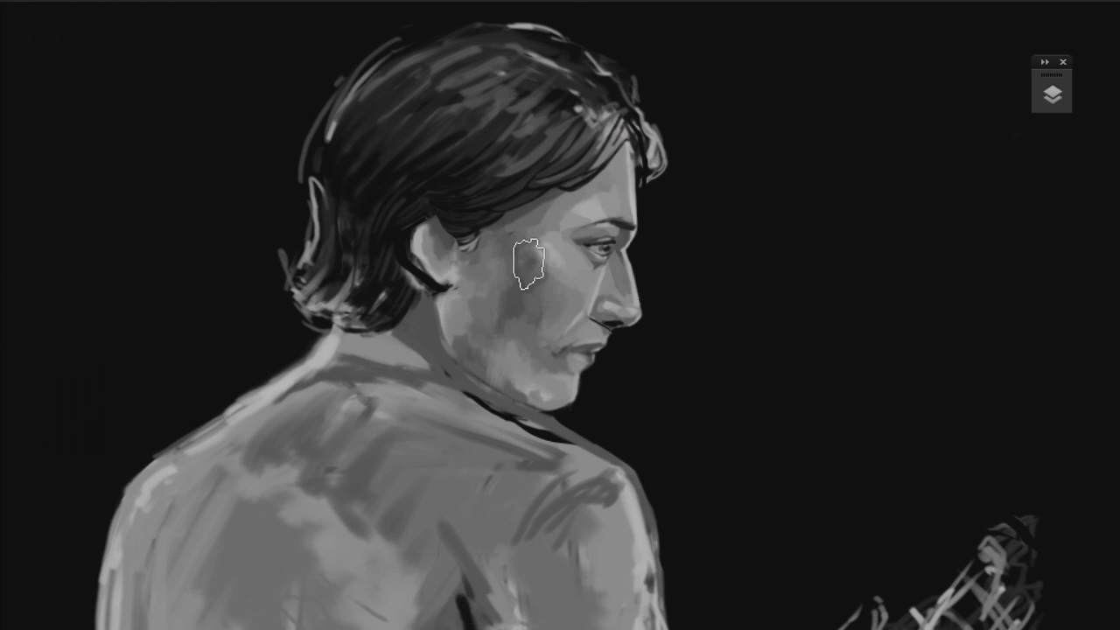
# Paint the hair behind the ear and at the nape with sampled maroon and fine dark strands.
pyautogui.press('alt')
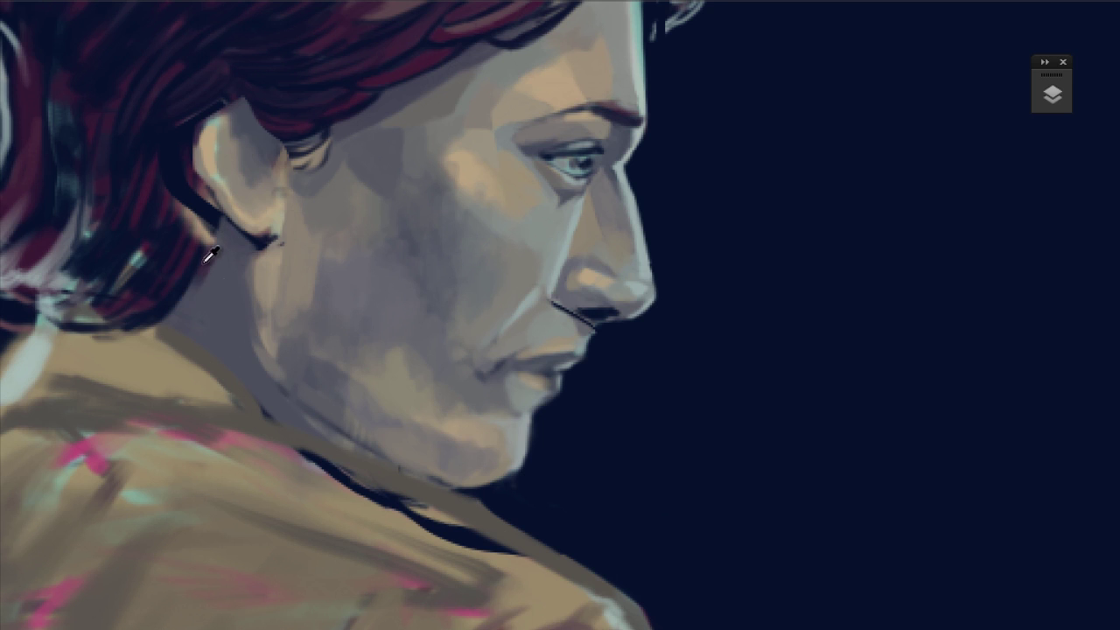
pyautogui.keyDown('alt'); pyautogui.click(208, 257); pyautogui.keyUp('alt')
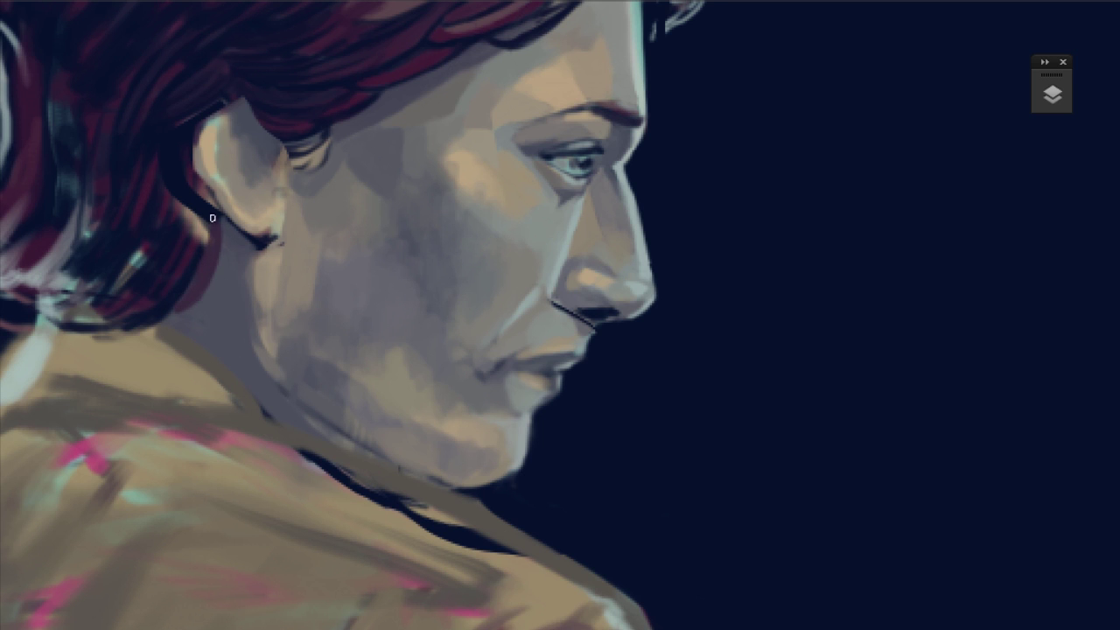
pyautogui.moveTo(202, 218)
pyautogui.mouseDown()
pyautogui.moveTo(180, 196)
pyautogui.moveTo(167, 144)
pyautogui.moveTo(209, 249)
pyautogui.mouseUp()
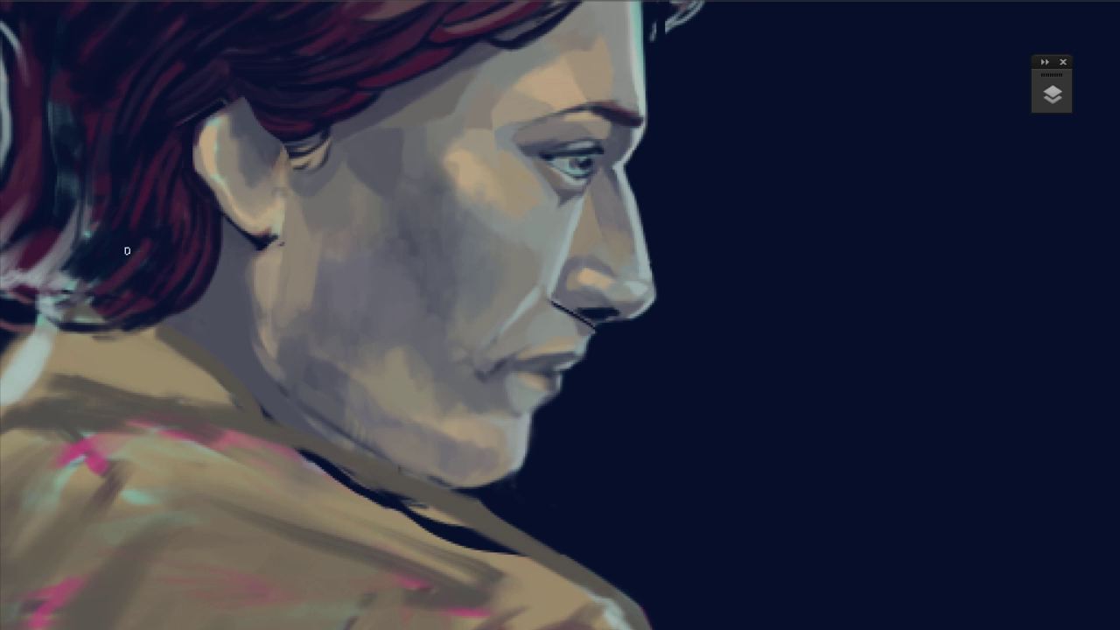
pyautogui.hscroll(-3, 126, 251)
pyautogui.moveTo(67, 293)
pyautogui.mouseDown()
pyautogui.moveTo(87, 342)
pyautogui.moveTo(75, 383)
pyautogui.mouseUp()
pyautogui.hscroll(-3, 76, 382)
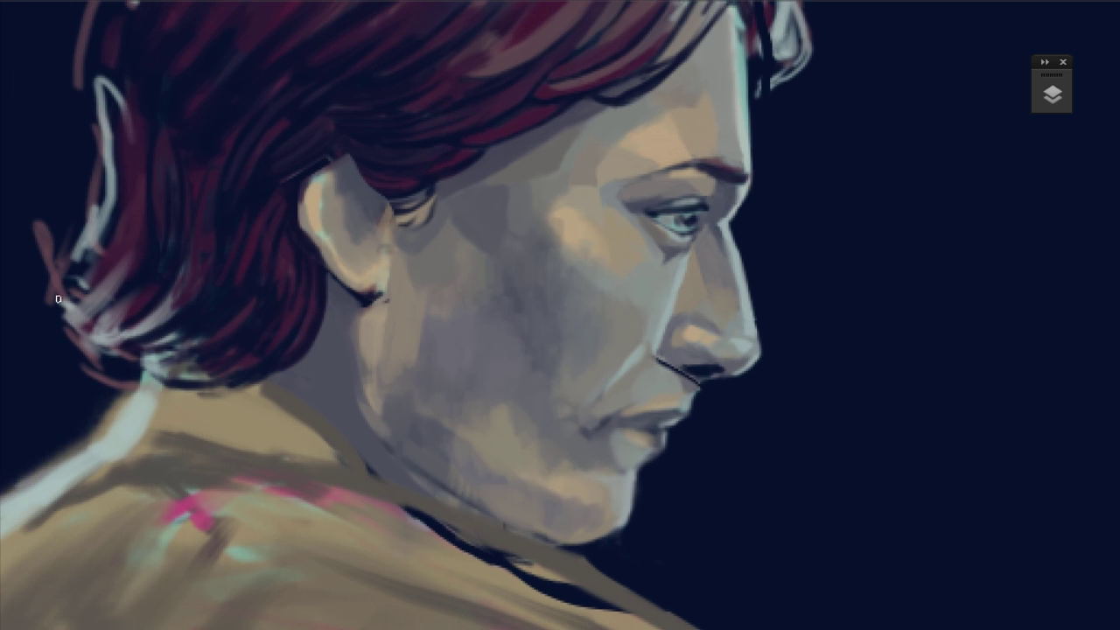
# Clean up the back contour of the hair, thin its pale rim light and add maroon strands along the edge.
pyautogui.moveTo(58, 299)
pyautogui.mouseDown()
pyautogui.moveTo(125, 378)
pyautogui.moveTo(88, 284)
pyautogui.mouseUp()
pyautogui.scroll(3, 87, 262)
pyautogui.hscroll(-2, 87, 262)
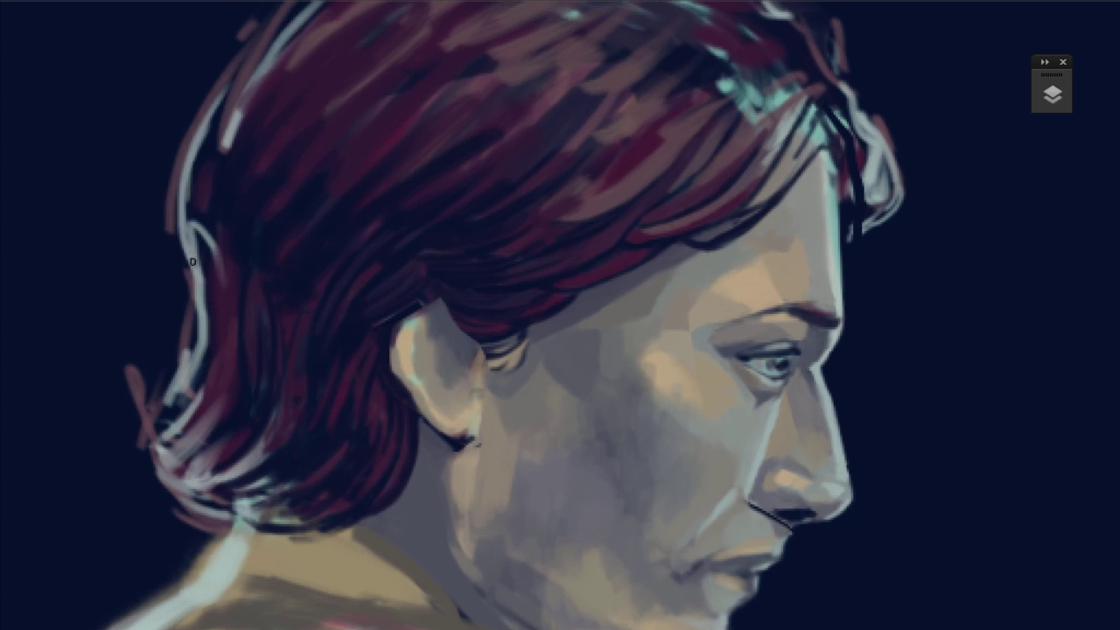
pyautogui.scroll(3, 282, 318)
pyautogui.hscroll(-3, 282, 317)
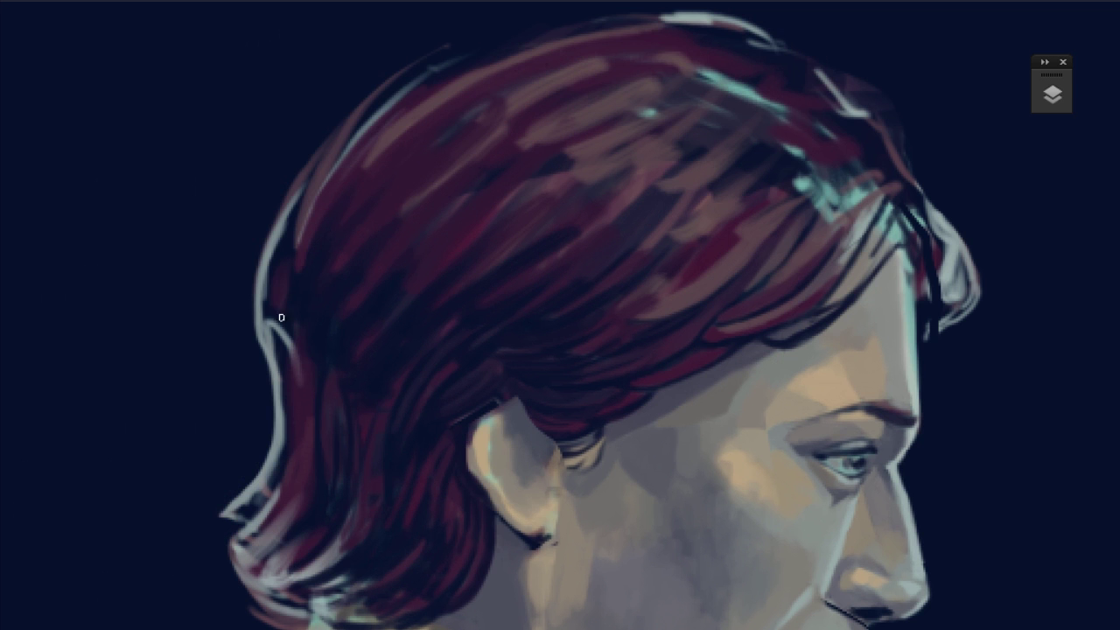
pyautogui.scroll(-2, 308, 413)
pyautogui.hscroll(-1, 307, 412)
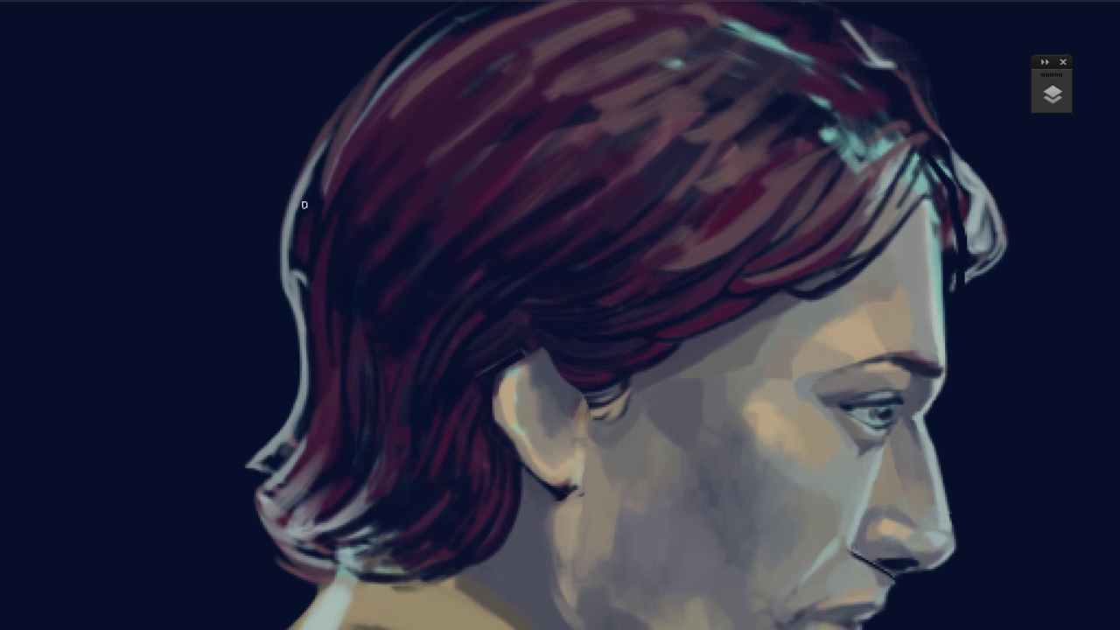
pyautogui.moveTo(302, 175); pyautogui.dragTo(291, 290)
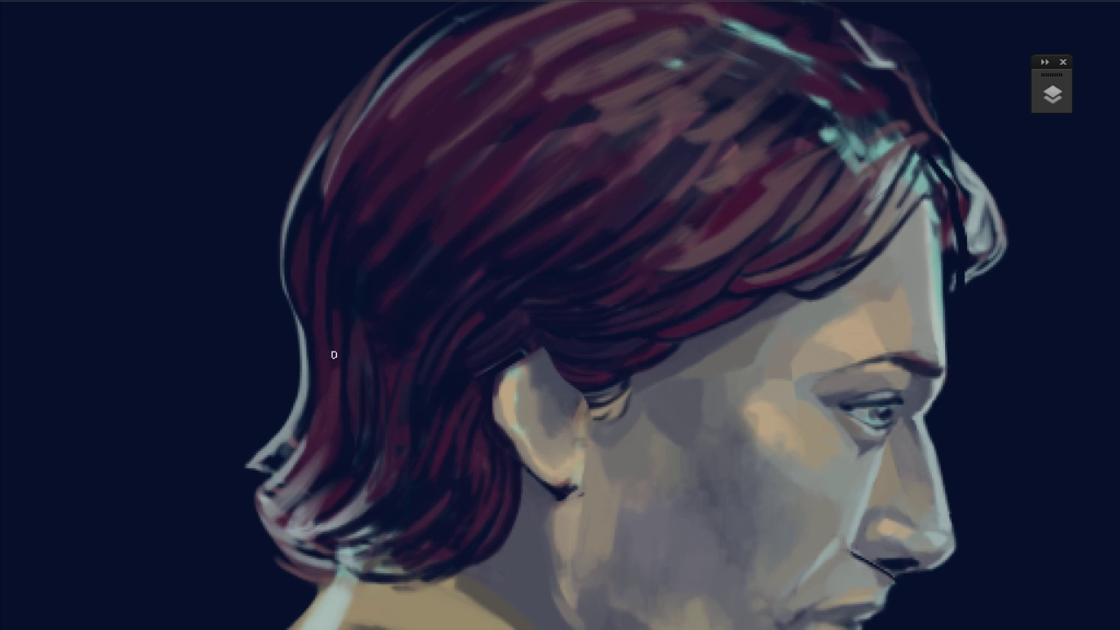
pyautogui.moveTo(333, 355); pyautogui.dragTo(300, 429)
# Add long flowing navy and muted red strands across the side and crown of the hair.
pyautogui.hscroll(2, 300, 430)
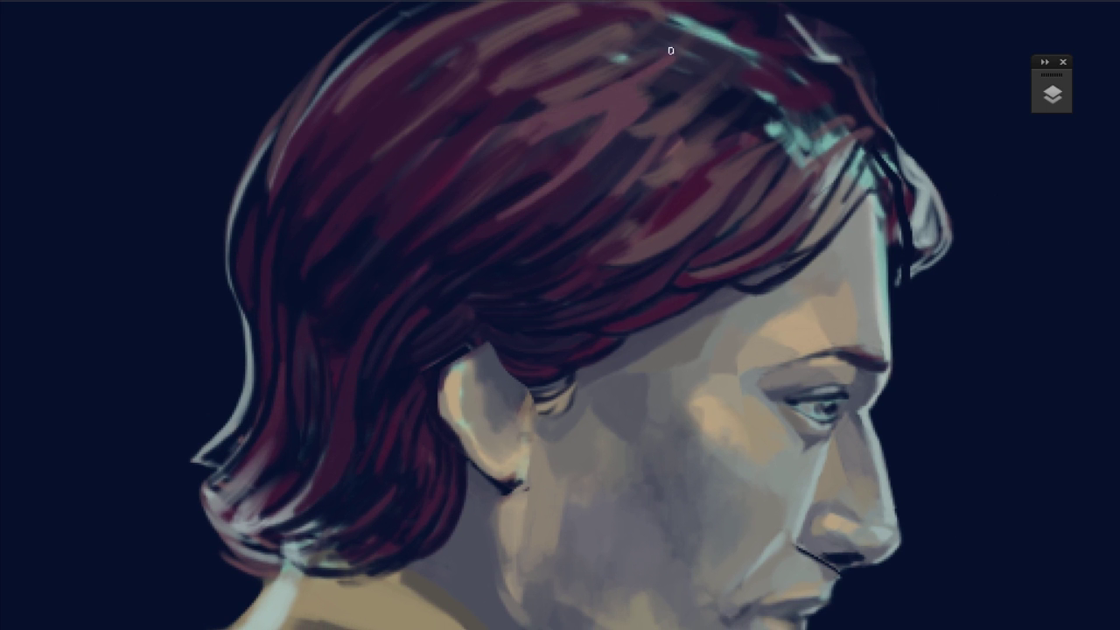
pyautogui.moveTo(671, 51); pyautogui.dragTo(490, 133)
pyautogui.moveTo(584, 74); pyautogui.dragTo(535, 107)
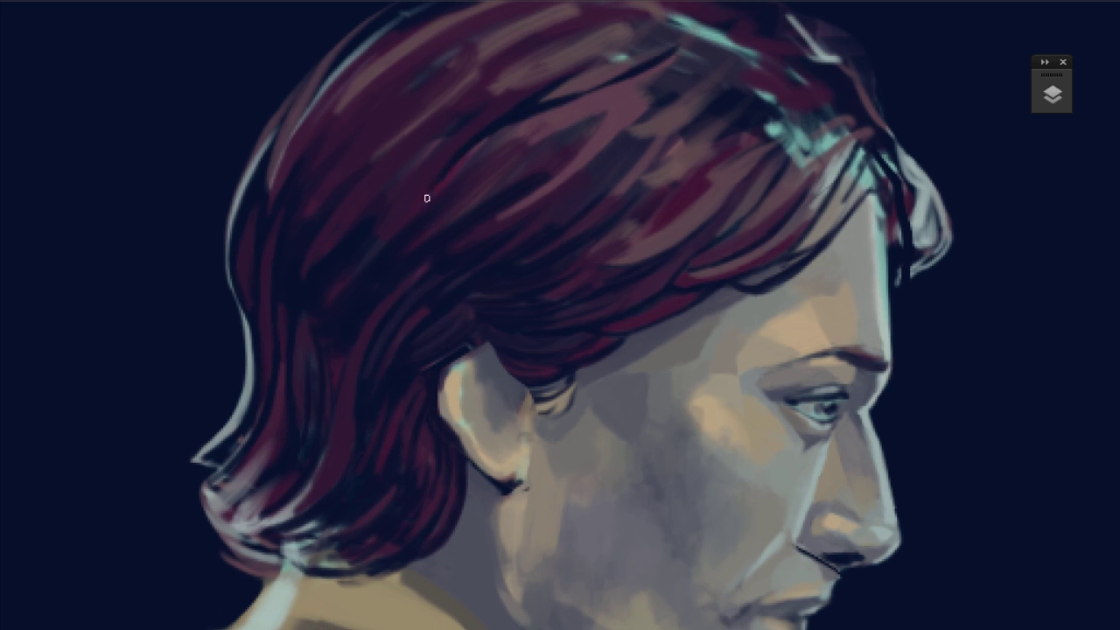
pyautogui.scroll(-2, 720, 175)
pyautogui.hscroll(1, 719, 175)
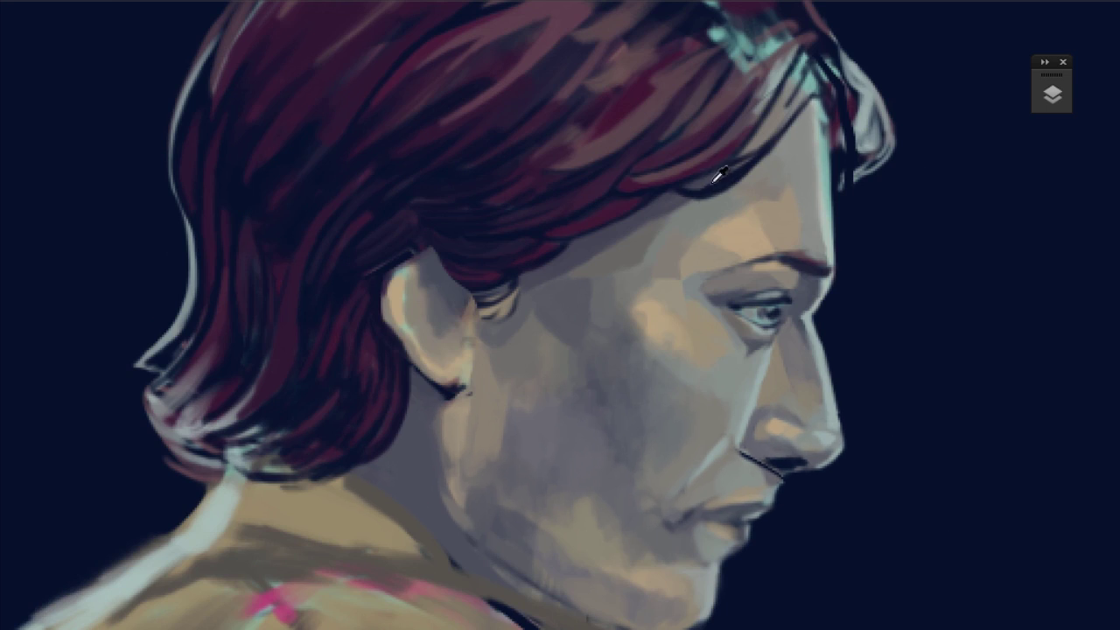
# Paint the forelock and front hairline in maroon with dark strands, covering the pale teal sketch marks.
pyautogui.scroll(-3, 412, 376)
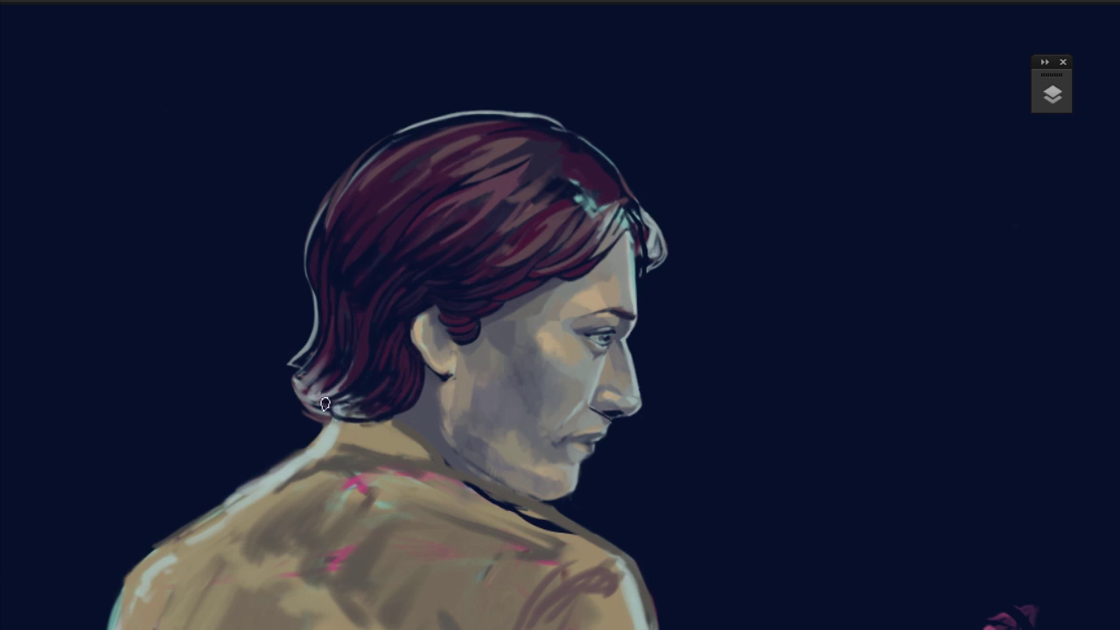
pyautogui.moveTo(646, 215); pyautogui.dragTo(650, 262)
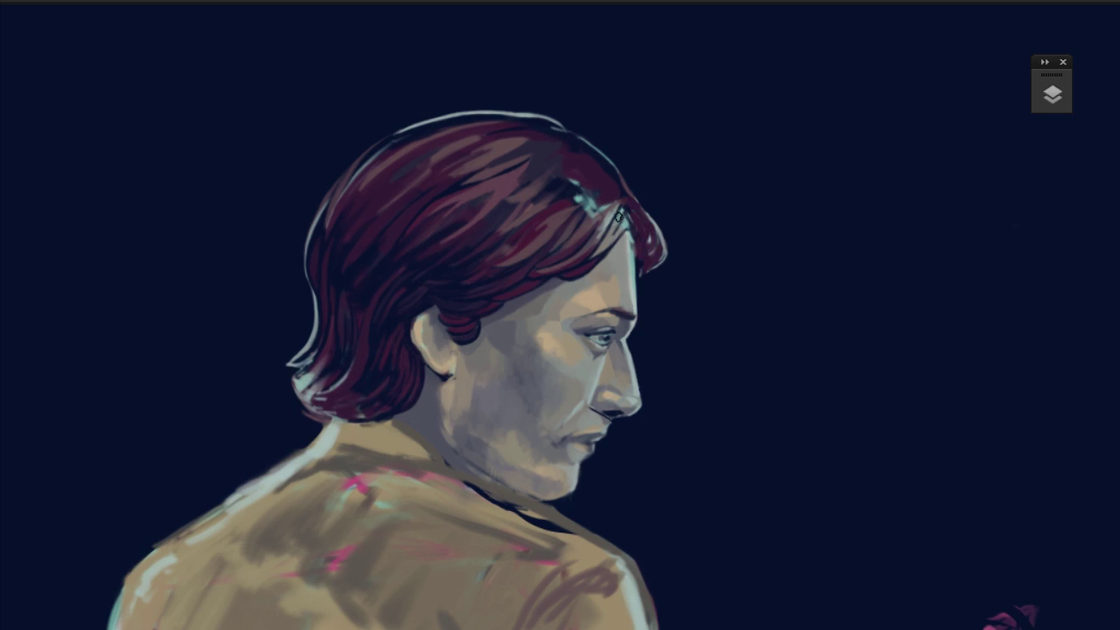
pyautogui.moveTo(603, 210)
pyautogui.mouseDown()
pyautogui.moveTo(658, 214)
pyautogui.moveTo(639, 226)
pyautogui.moveTo(577, 189)
pyautogui.moveTo(604, 188)
pyautogui.moveTo(527, 211)
pyautogui.moveTo(571, 224)
pyautogui.mouseUp()
pyautogui.scroll(3, 571, 224)
pyautogui.moveTo(580, 179); pyautogui.dragTo(589, 112)
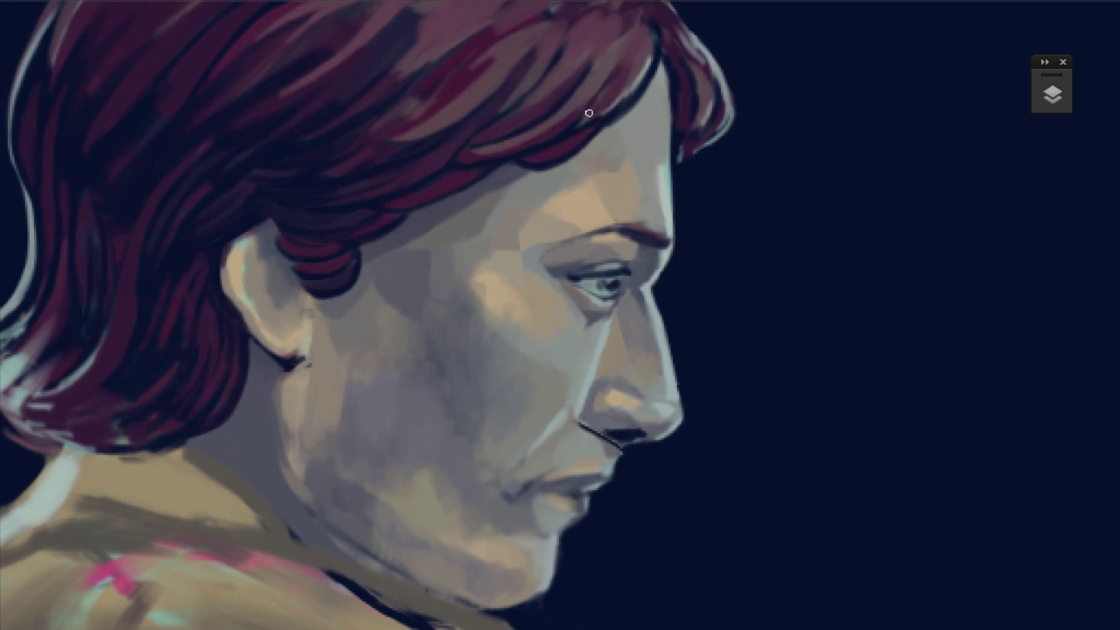
# Mark the ear's inner folds with dark strokes and refine the red-haired figure's lips and chin.
pyautogui.moveTo(298, 306); pyautogui.dragTo(258, 296)
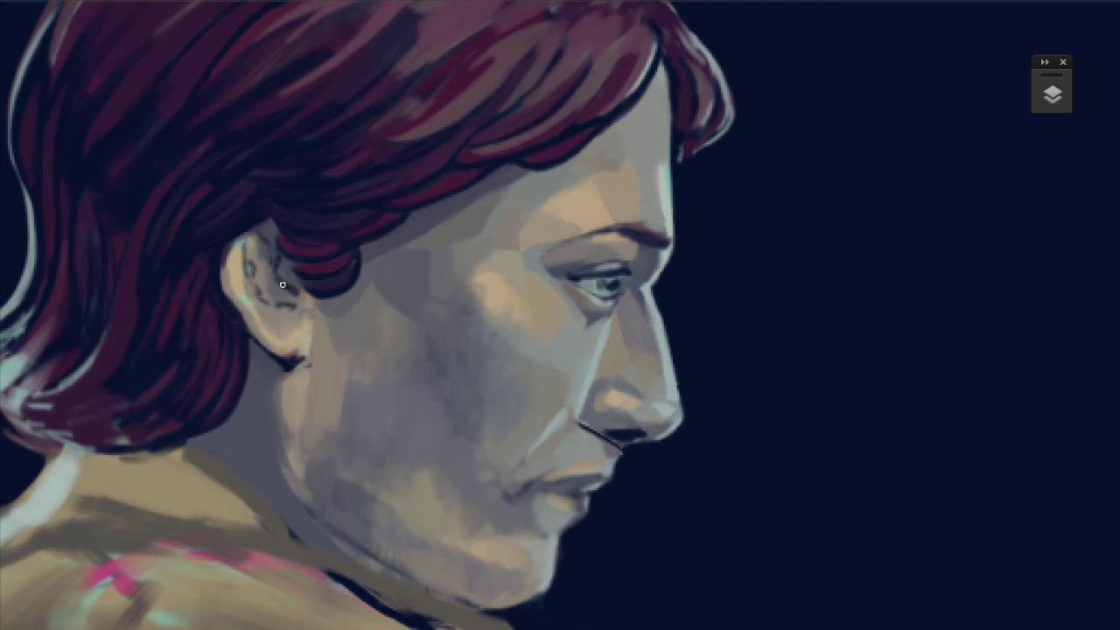
pyautogui.scroll(2, 283, 284)
pyautogui.scroll(2, 714, 327)
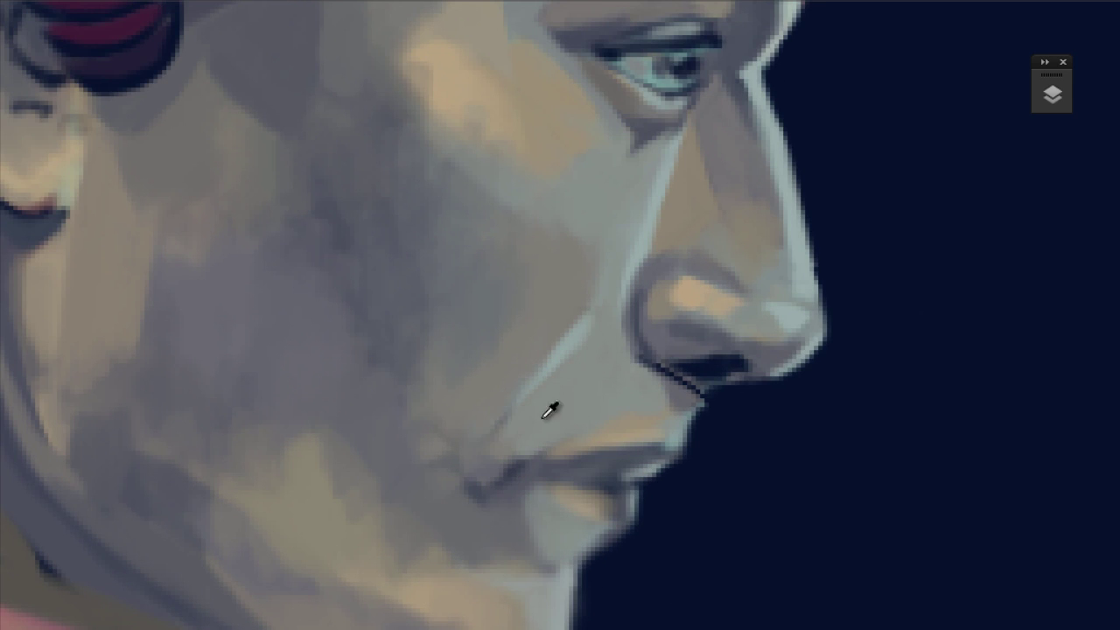
pyautogui.scroll(-3, 613, 350)
pyautogui.moveTo(512, 302); pyautogui.dragTo(619, 346)
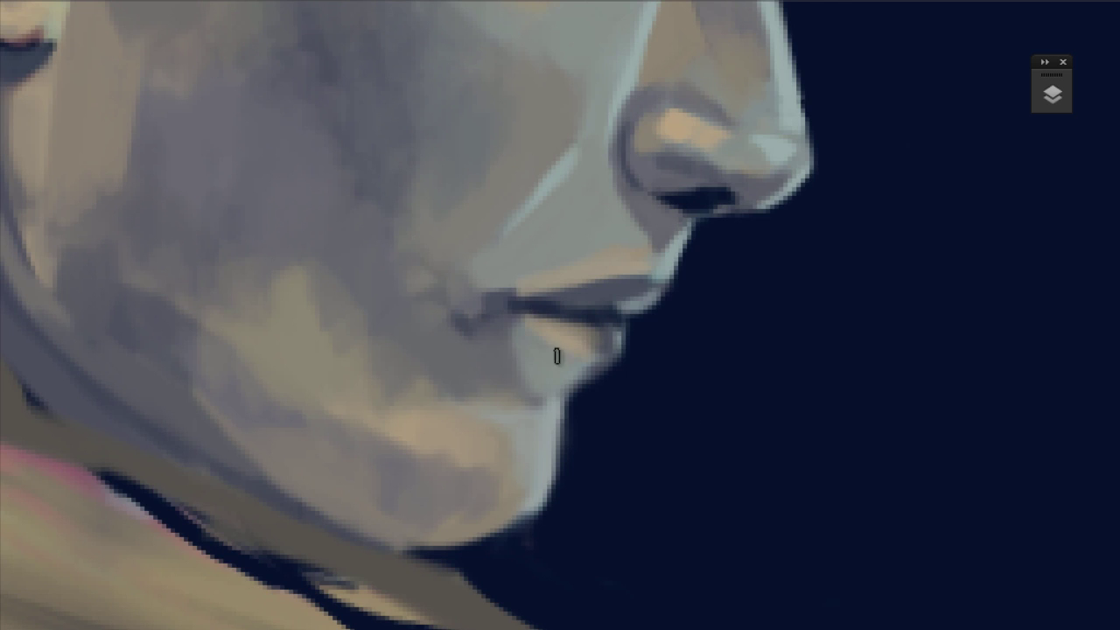
pyautogui.moveTo(516, 385); pyautogui.dragTo(523, 335)
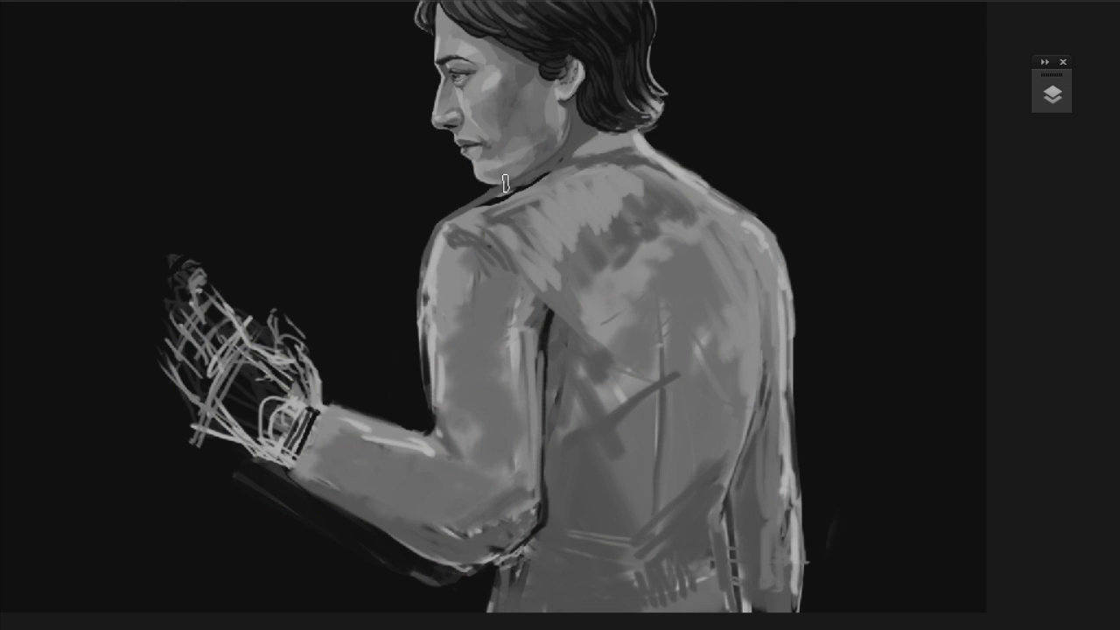
# Smooth the jacket's back and upper sleeve into broad light and shadow planes in the greyscale view.
pyautogui.moveTo(516, 228)
pyautogui.mouseDown()
pyautogui.moveTo(600, 170)
pyautogui.moveTo(508, 251)
pyautogui.moveTo(643, 187)
pyautogui.moveTo(493, 277)
pyautogui.moveTo(490, 250)
pyautogui.moveTo(522, 205)
pyautogui.moveTo(482, 245)
pyautogui.moveTo(478, 321)
pyautogui.moveTo(529, 464)
pyautogui.moveTo(600, 350)
pyautogui.moveTo(637, 387)
pyautogui.moveTo(689, 364)
pyautogui.mouseUp()
pyautogui.rightClick(460, 250)
pyautogui.press('Escape')
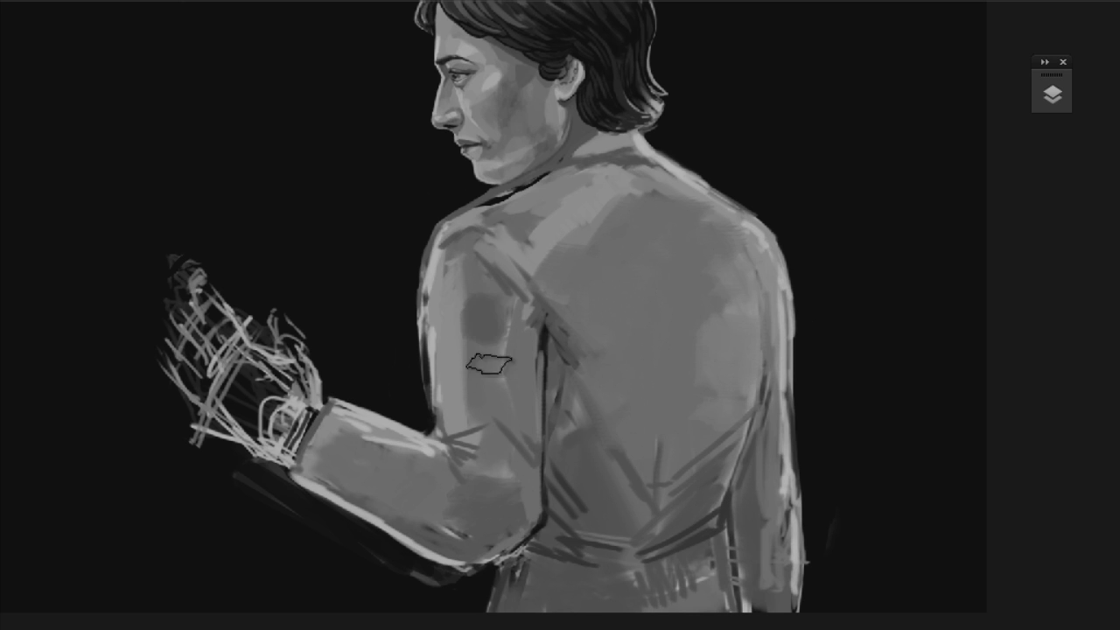
pyautogui.moveTo(478, 298)
pyautogui.mouseDown()
pyautogui.moveTo(514, 465)
pyautogui.moveTo(444, 405)
pyautogui.mouseUp()
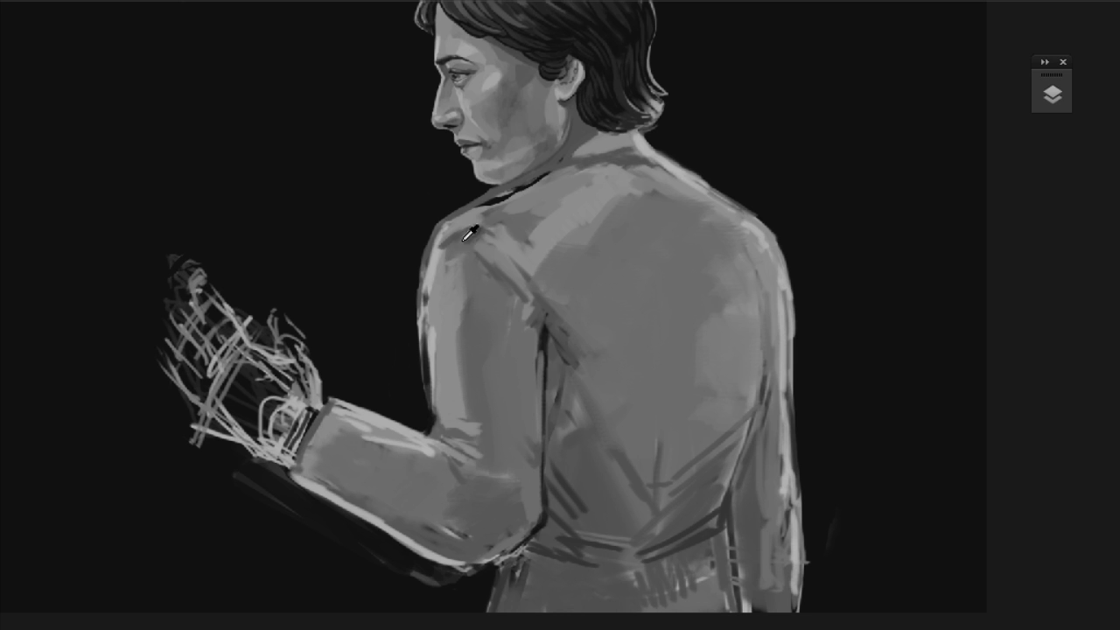
pyautogui.moveTo(562, 235)
pyautogui.mouseDown()
pyautogui.moveTo(624, 165)
pyautogui.moveTo(508, 199)
pyautogui.moveTo(542, 269)
pyautogui.moveTo(633, 181)
pyautogui.moveTo(528, 208)
pyautogui.moveTo(569, 216)
pyautogui.moveTo(547, 193)
pyautogui.mouseUp()
# Refine the shading of the bent sleeve and sharpen the rim-lit outer edge of the jacket's straight arm.
pyautogui.hotkey('ctrl', '+')
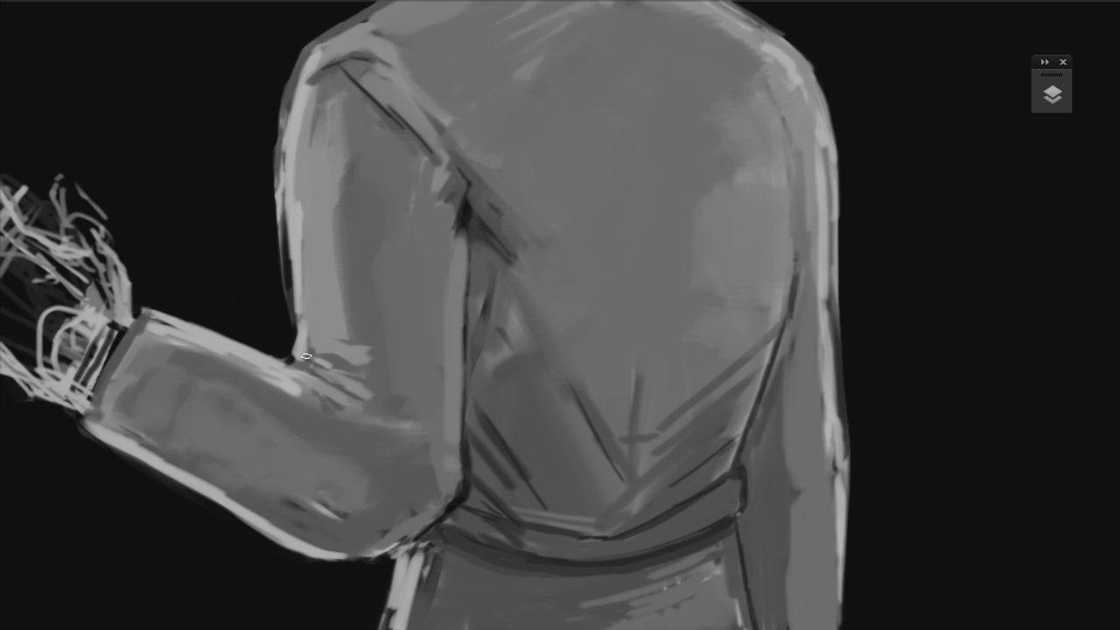
pyautogui.moveTo(420, 181); pyautogui.dragTo(389, 304)
pyautogui.moveTo(762, 175); pyautogui.dragTo(670, 83)
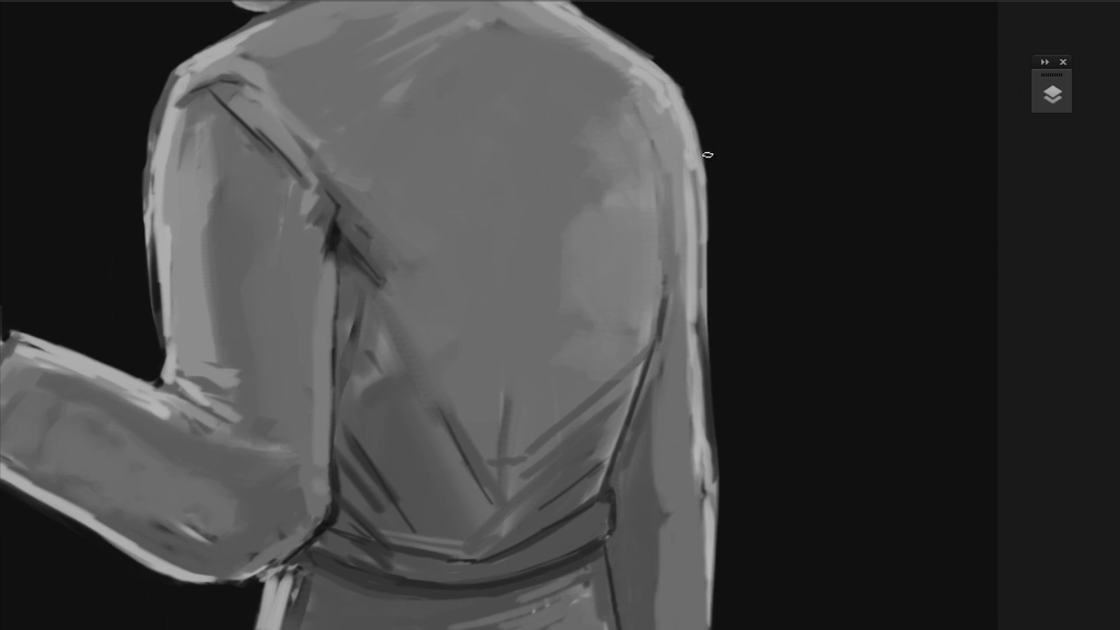
pyautogui.moveTo(685, 187); pyautogui.dragTo(704, 451)
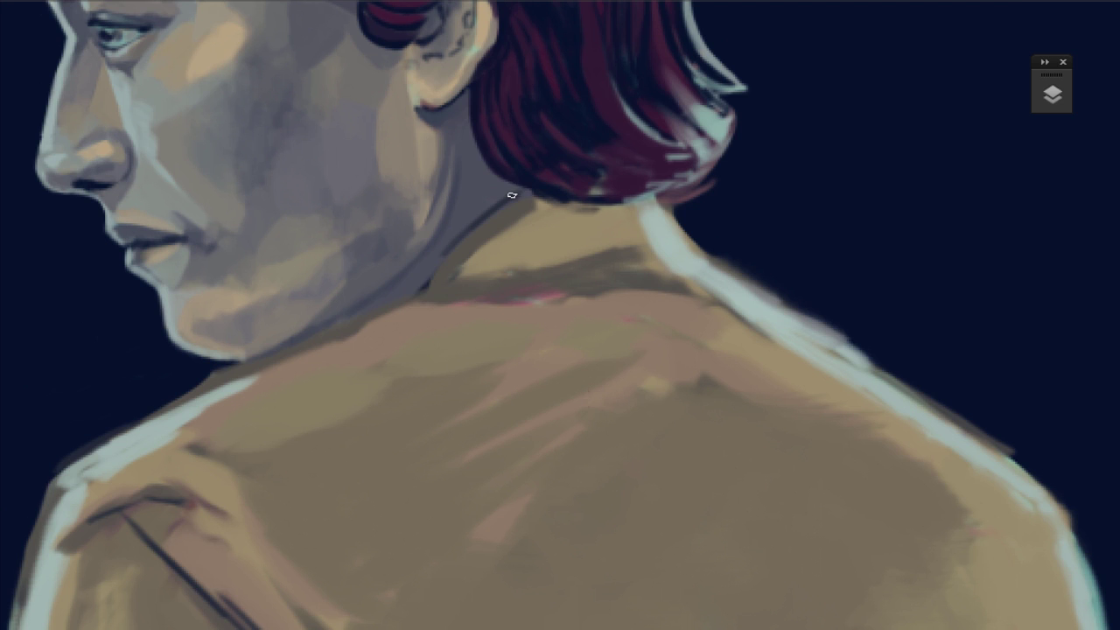
# Define the dark edge beneath the jaw and collar, narrow the shoulder's rim light and blend the shoulder in pinkish brown.
pyautogui.moveTo(507, 193)
pyautogui.mouseDown()
pyautogui.moveTo(418, 289)
pyautogui.moveTo(330, 327)
pyautogui.mouseUp()
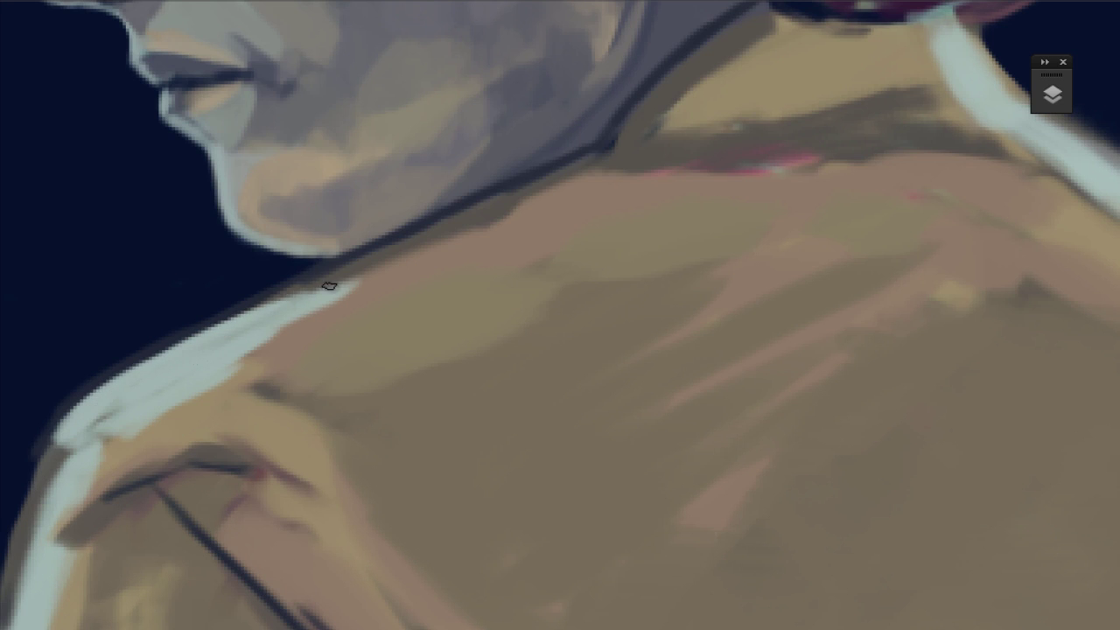
pyautogui.moveTo(325, 283)
pyautogui.mouseDown()
pyautogui.moveTo(458, 225)
pyautogui.moveTo(309, 319)
pyautogui.moveTo(145, 383)
pyautogui.moveTo(193, 308)
pyautogui.mouseUp()
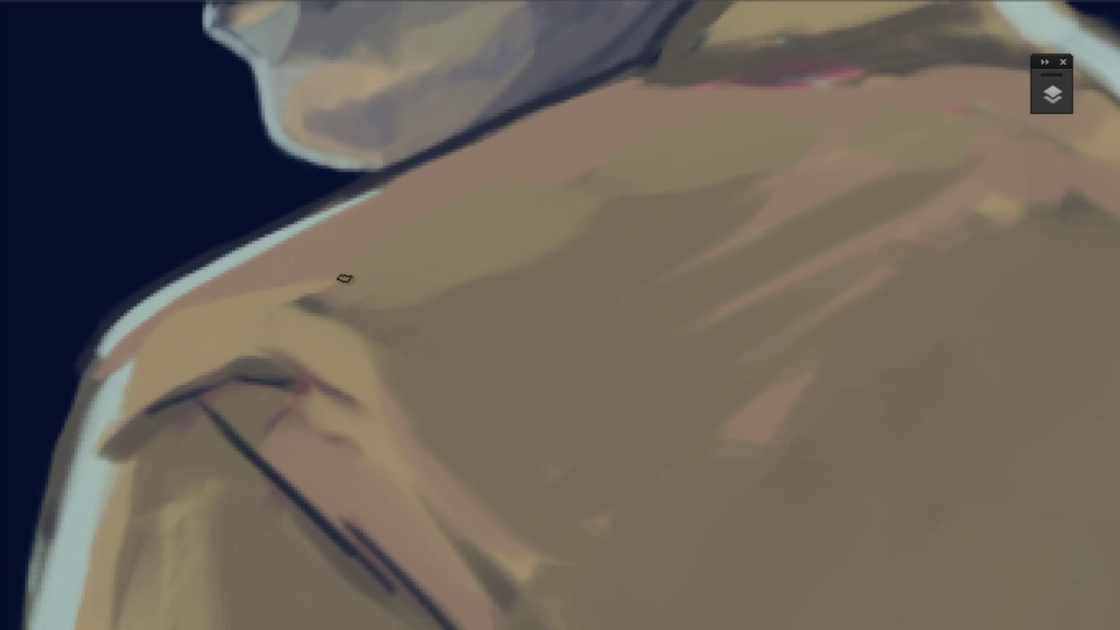
pyautogui.moveTo(344, 278)
pyautogui.mouseDown()
pyautogui.moveTo(335, 310)
pyautogui.moveTo(266, 296)
pyautogui.mouseUp()
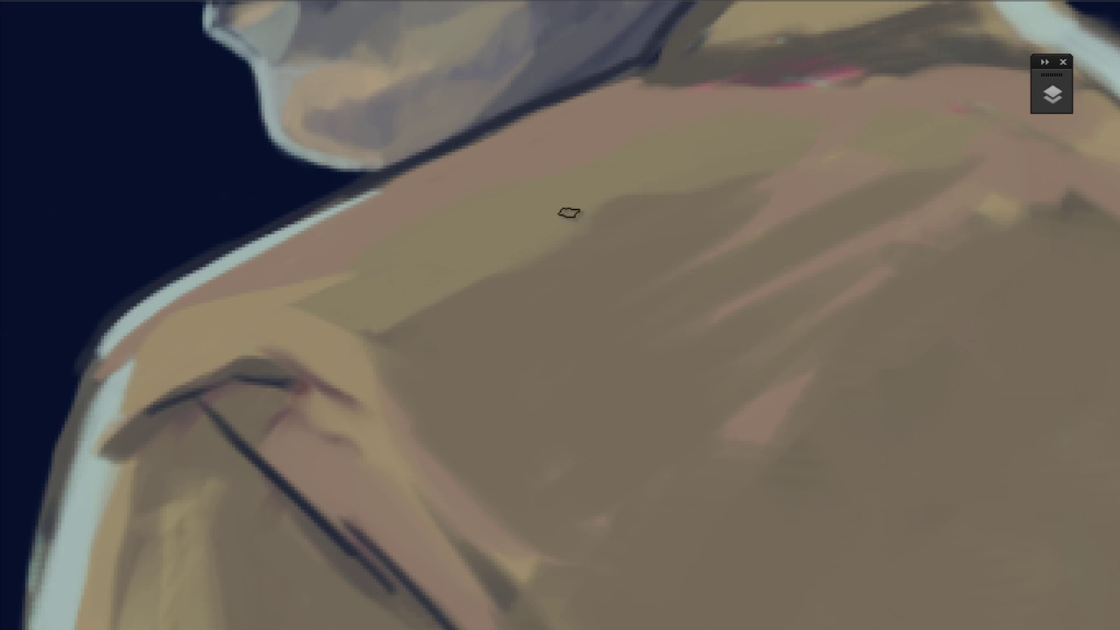
# Extend the olive band across the jacket's upper back and repaint the collar in flat browns.
pyautogui.moveTo(976, 111)
pyautogui.mouseDown()
pyautogui.moveTo(625, 87)
pyautogui.moveTo(744, 230)
pyautogui.moveTo(338, 138)
pyautogui.moveTo(401, 136)
pyautogui.moveTo(406, 87)
pyautogui.moveTo(533, 117)
pyautogui.moveTo(315, 150)
pyautogui.moveTo(493, 157)
pyautogui.mouseUp()
pyautogui.moveTo(560, 179)
pyautogui.mouseDown()
pyautogui.moveTo(604, 188)
pyautogui.moveTo(594, 193)
pyautogui.mouseUp()
pyautogui.moveTo(231, 208); pyautogui.dragTo(99, 196)
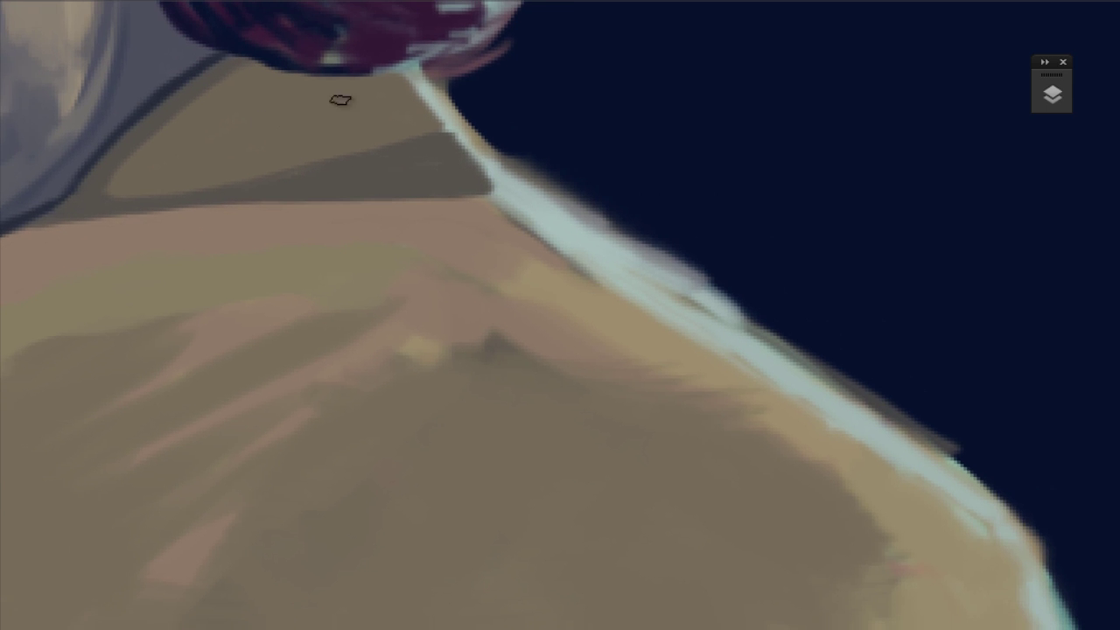
# Trim the shoulder's outer edge against the navy background and extend the tan band beneath the collar.
pyautogui.moveTo(628, 238)
pyautogui.mouseDown()
pyautogui.moveTo(440, 183)
pyautogui.moveTo(750, 388)
pyautogui.mouseUp()
pyautogui.moveTo(325, 193); pyautogui.dragTo(187, 105)
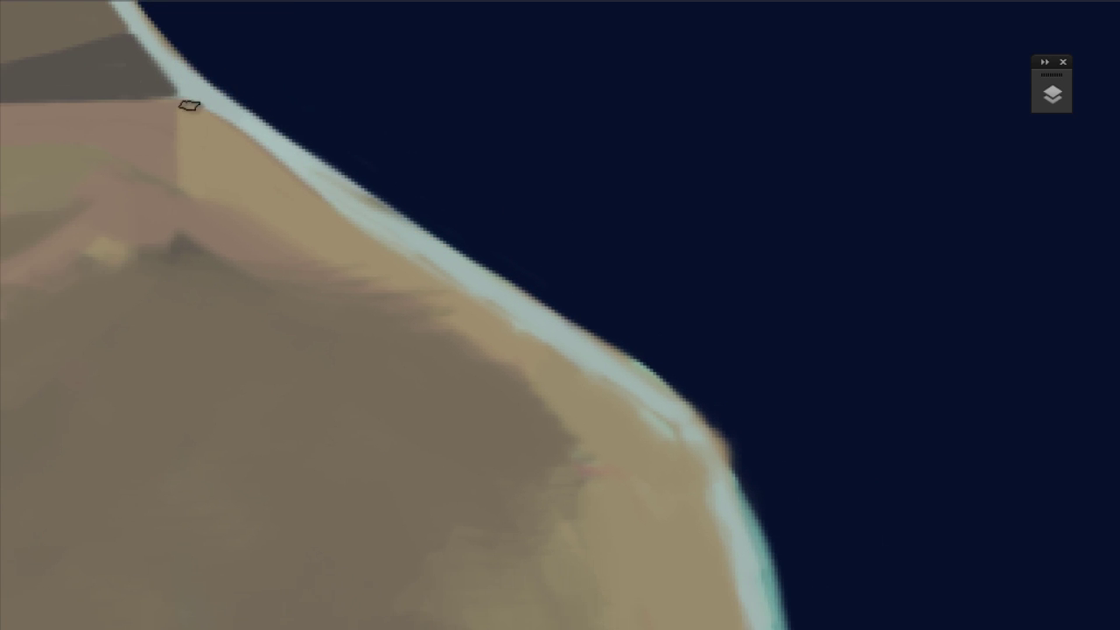
pyautogui.moveTo(629, 419); pyautogui.dragTo(480, 140)
# Repaint the jacket's lower back, waistband and inner-elbow creases in flat olive, brown and tan planes.
pyautogui.moveTo(437, 250); pyautogui.dragTo(350, 250)
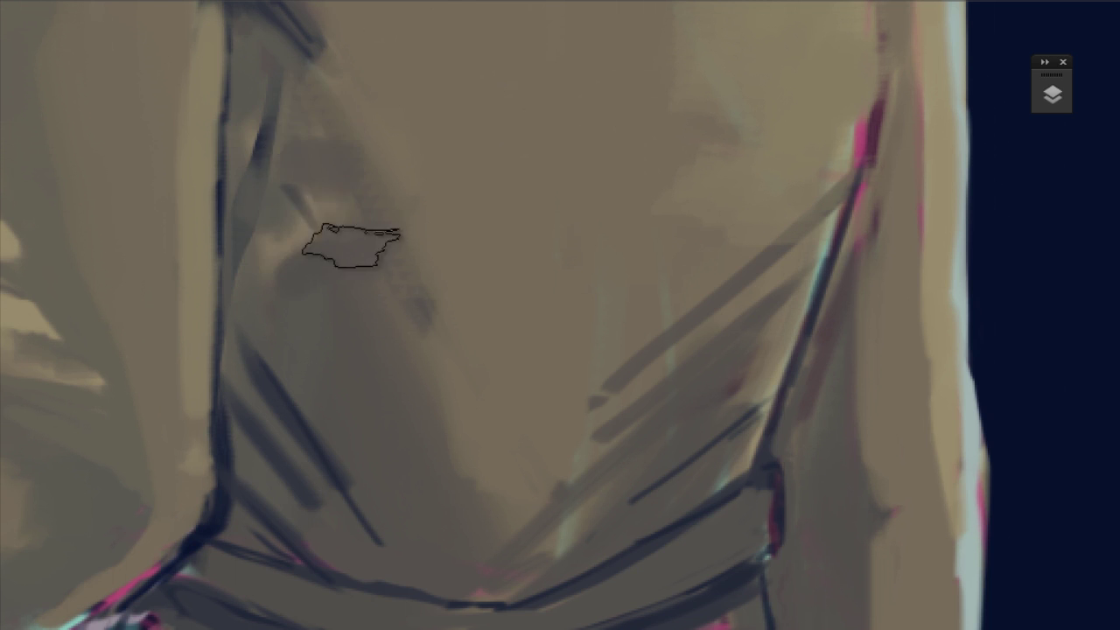
pyautogui.scroll(-3, 429, 201)
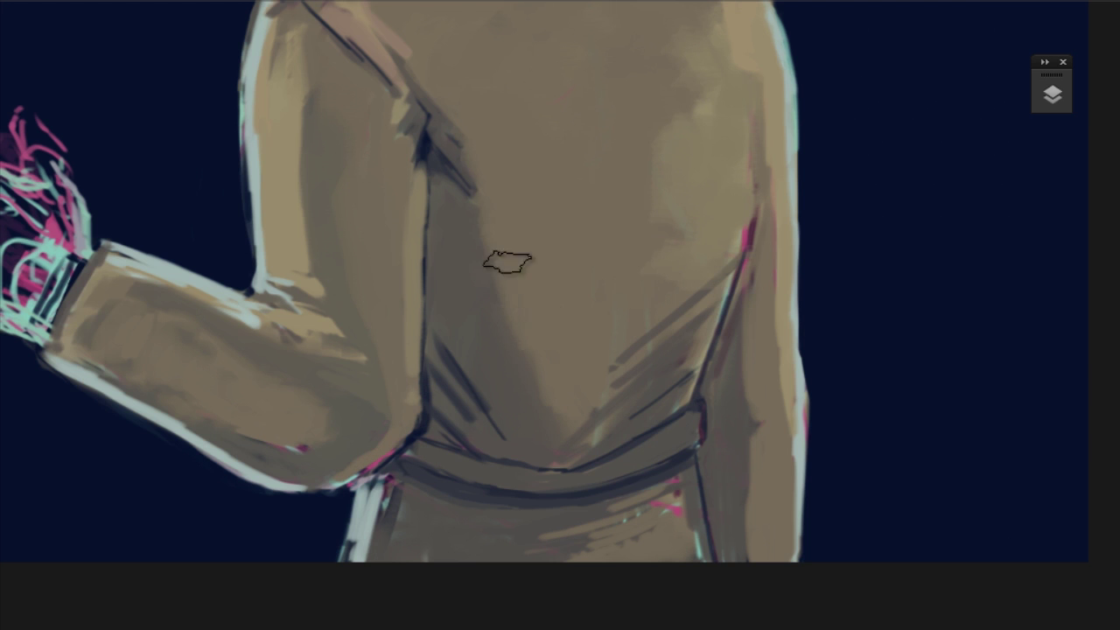
pyautogui.scroll(2, 490, 192)
pyautogui.scroll(3, 521, 195)
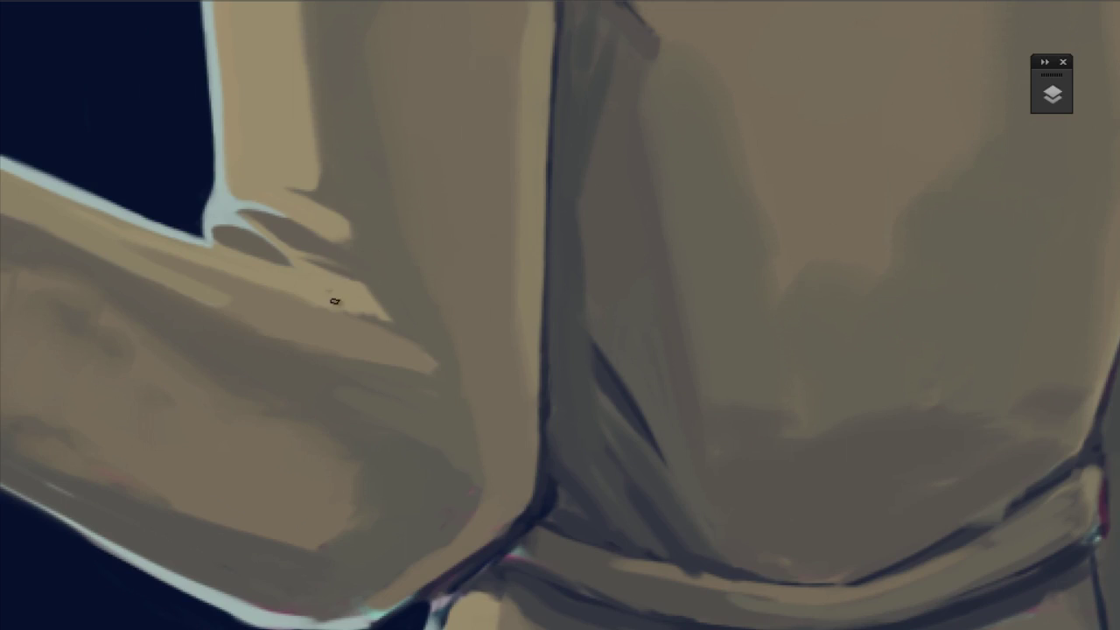
# Define the bent forearm's cuff with a brown band and clean the pale rim light along the sleeve's underside.
pyautogui.moveTo(325, 337); pyautogui.dragTo(515, 288)
pyautogui.moveTo(7, 313); pyautogui.dragTo(246, 289)
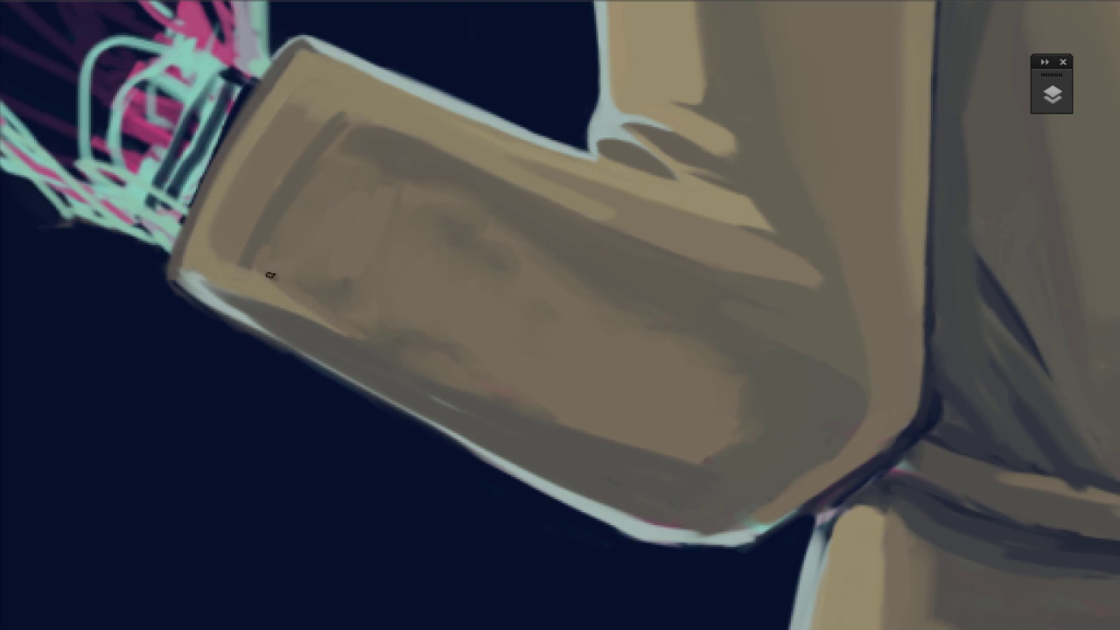
pyautogui.scroll(-2, 335, 128)
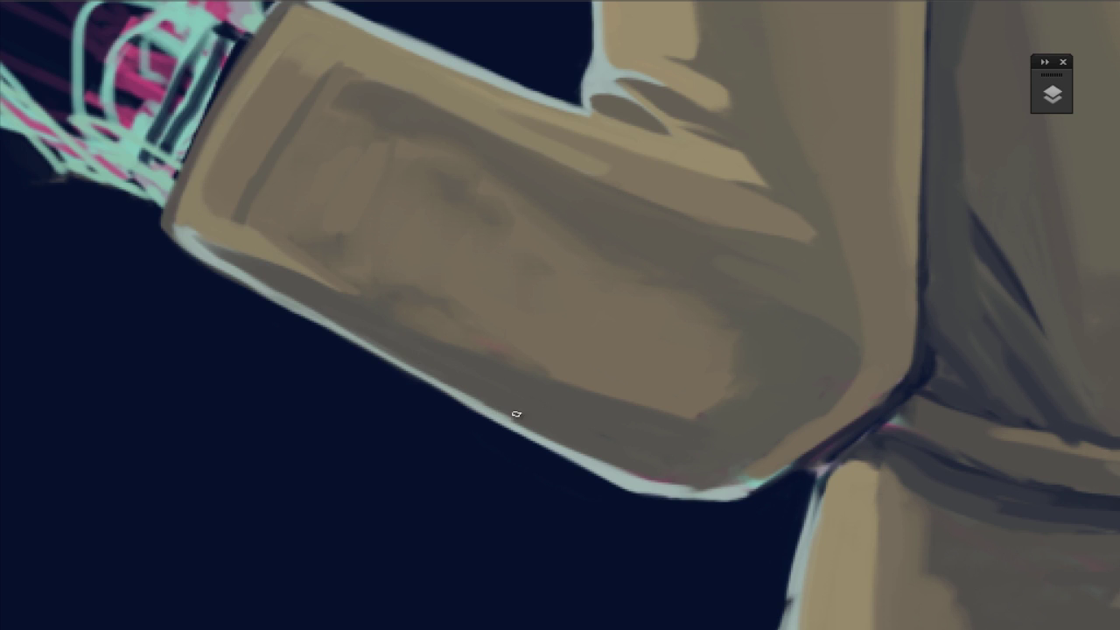
# Sharpen the dark line between the bent arm and back, and shape the armpit and waist folds in deep navy shadows.
pyautogui.scroll(4, 623, 376)
pyautogui.scroll(-1, 394, 425)
pyautogui.scroll(1, 405, 383)
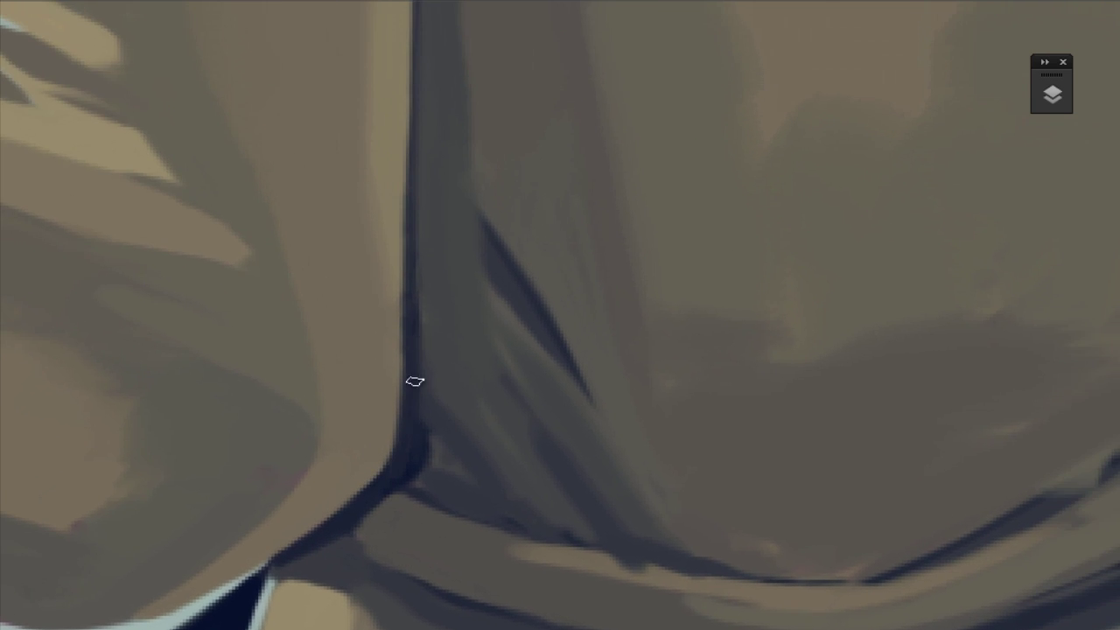
pyautogui.scroll(1, 412, 382)
pyautogui.scroll(-1, 438, 237)
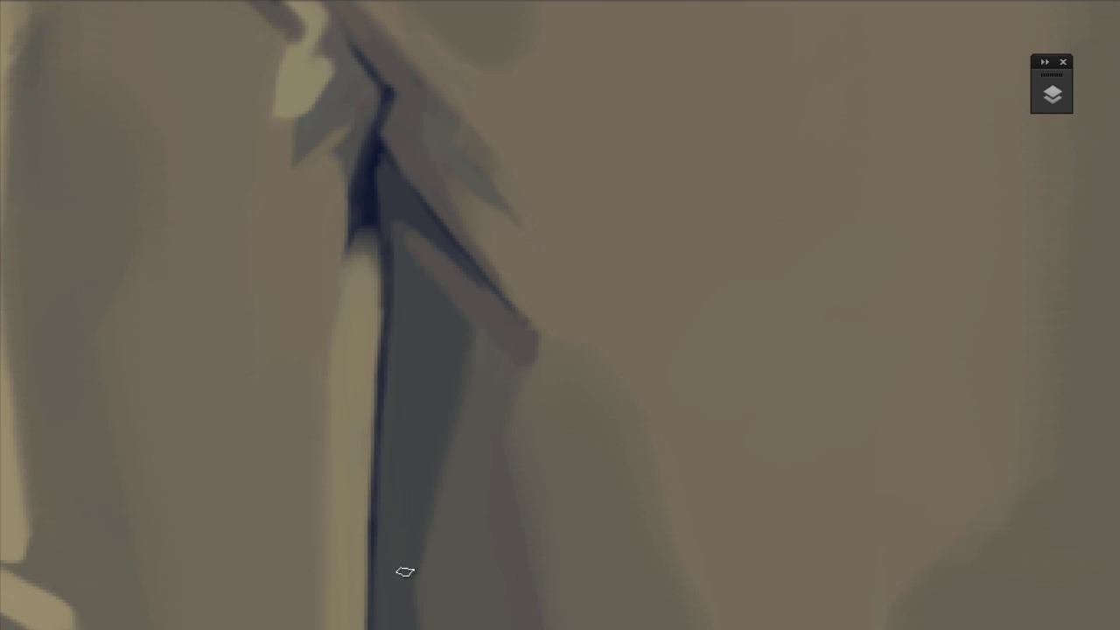
pyautogui.moveTo(511, 351); pyautogui.dragTo(216, 375)
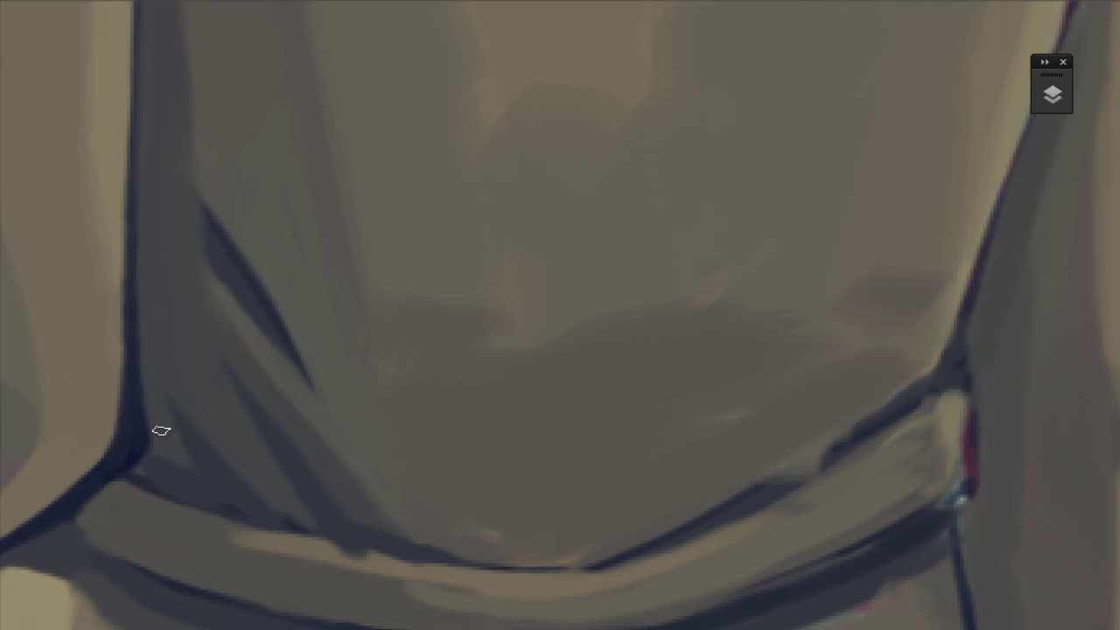
pyautogui.moveTo(173, 342); pyautogui.dragTo(288, 243)
pyautogui.moveTo(355, 333)
pyautogui.mouseDown()
pyautogui.moveTo(382, 355)
pyautogui.moveTo(340, 356)
pyautogui.mouseUp()
pyautogui.moveTo(569, 295); pyautogui.dragTo(590, 222)
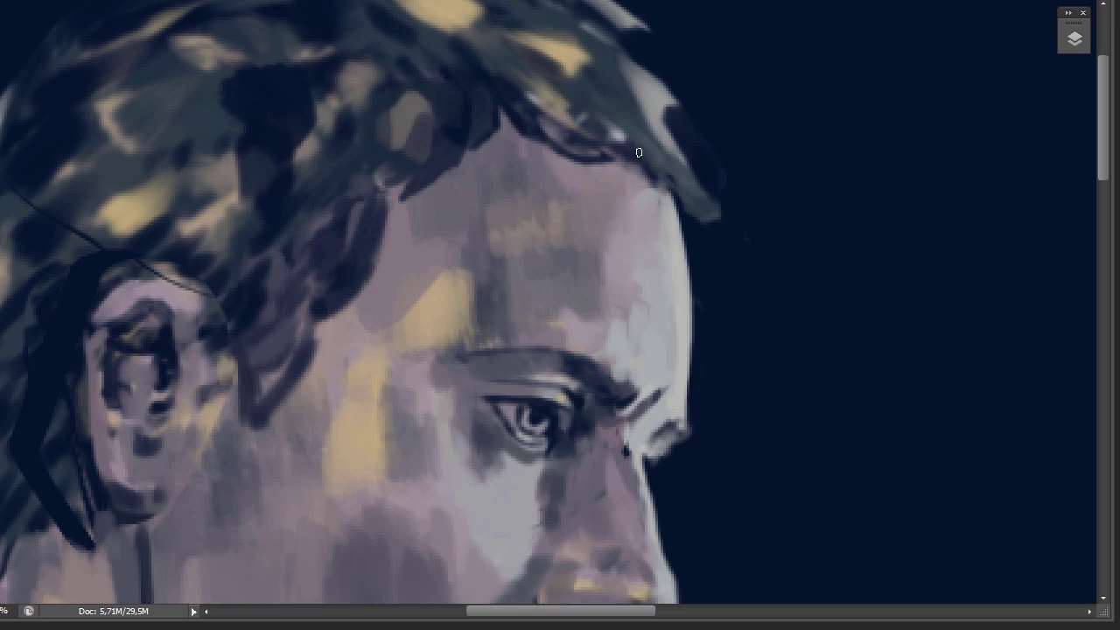
# Redraw the fringe over the forehead as pointed dark locks with pale grey highlights on the front tufts.
pyautogui.moveTo(639, 152)
pyautogui.mouseDown()
pyautogui.moveTo(669, 203)
pyautogui.moveTo(707, 221)
pyautogui.mouseUp()
pyautogui.moveTo(560, 141); pyautogui.dragTo(548, 133)
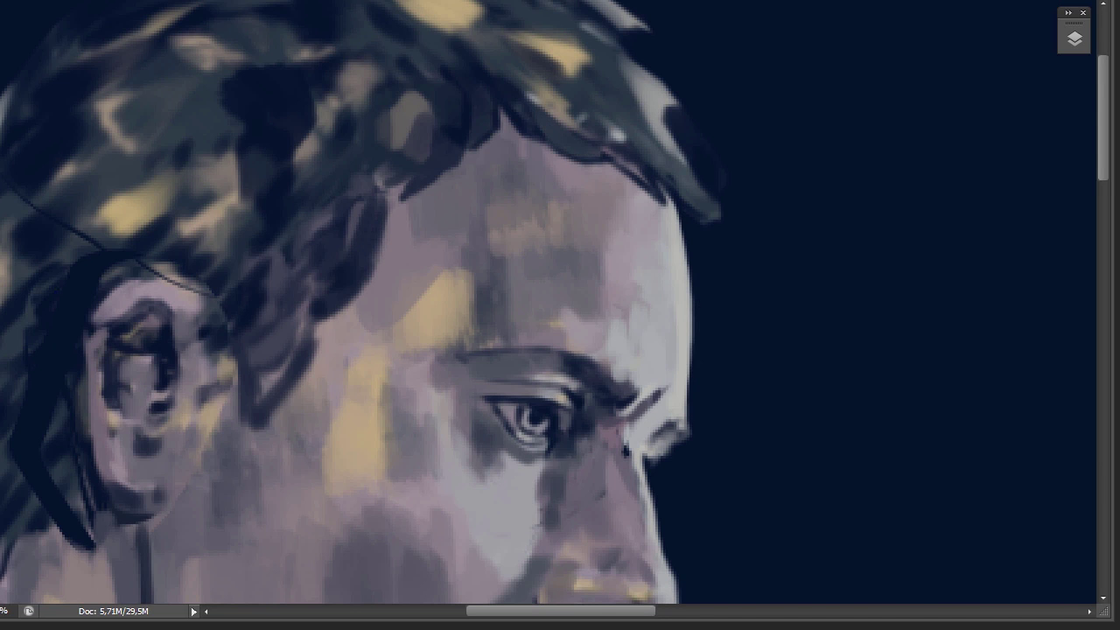
pyautogui.moveTo(593, 28)
pyautogui.mouseDown()
pyautogui.moveTo(675, 74)
pyautogui.moveTo(685, 158)
pyautogui.moveTo(707, 210)
pyautogui.mouseUp()
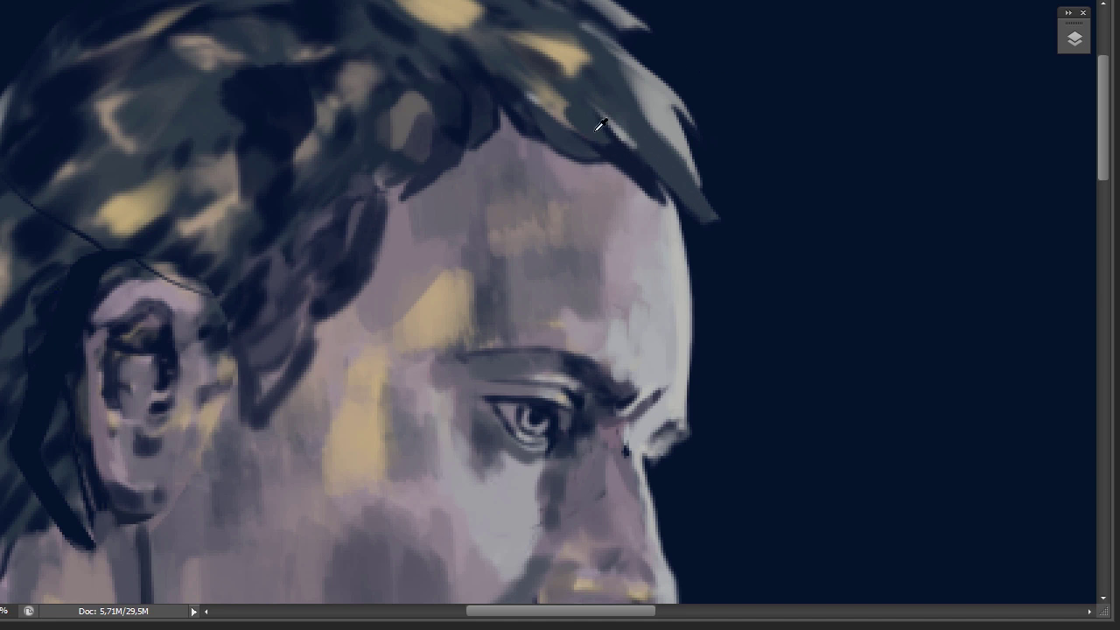
pyautogui.moveTo(633, 140); pyautogui.dragTo(705, 214)
# Flip the canvas horizontally, outline the temple locks in dark navy and rim the crown's upper edge in pale grey.
pyautogui.scroll(3, 621, 84)
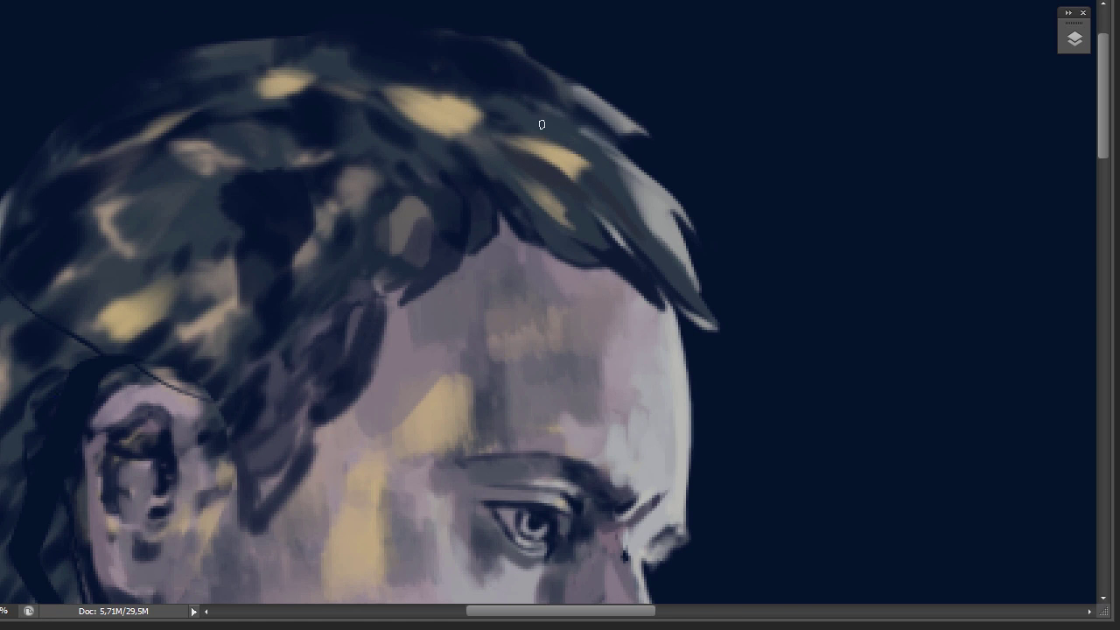
pyautogui.press('h')
pyautogui.moveTo(420, 293)
pyautogui.mouseDown()
pyautogui.moveTo(486, 361)
pyautogui.moveTo(532, 364)
pyautogui.moveTo(580, 463)
pyautogui.mouseUp()
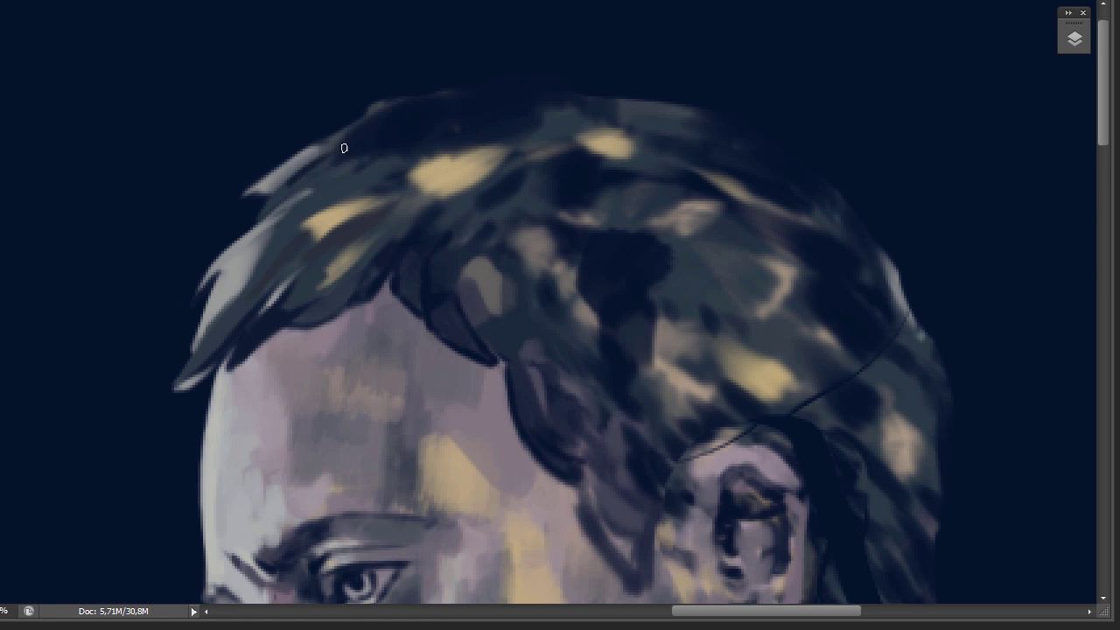
pyautogui.keyDown('alt'); pyautogui.click(676, 112); pyautogui.keyUp('alt')
pyautogui.moveTo(565, 94); pyautogui.dragTo(406, 98)
pyautogui.keyDown('alt'); pyautogui.click(292, 164); pyautogui.keyUp('alt')
pyautogui.moveTo(280, 171)
pyautogui.mouseDown()
pyautogui.moveTo(541, 99)
pyautogui.moveTo(723, 123)
pyautogui.moveTo(694, 122)
pyautogui.moveTo(476, 17)
pyautogui.mouseUp()
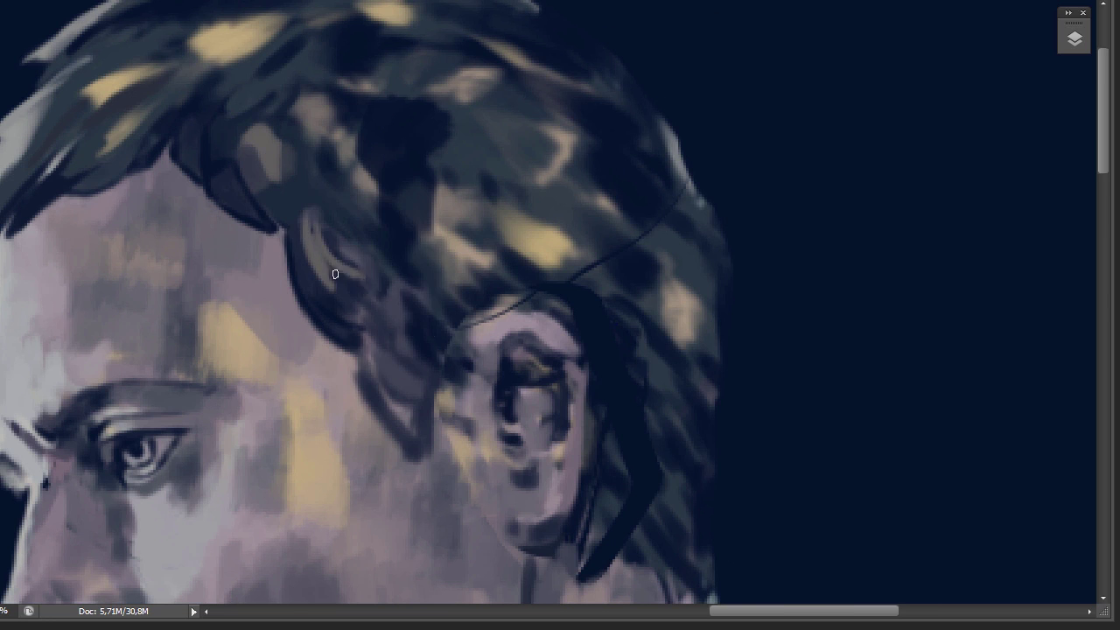
# Repaint the sideburn and locks in front of the ear in dark teal with muted yellow and brown highlights.
pyautogui.keyDown('alt'); pyautogui.click(343, 210); pyautogui.keyUp('alt')
pyautogui.moveTo(385, 284); pyautogui.dragTo(420, 396)
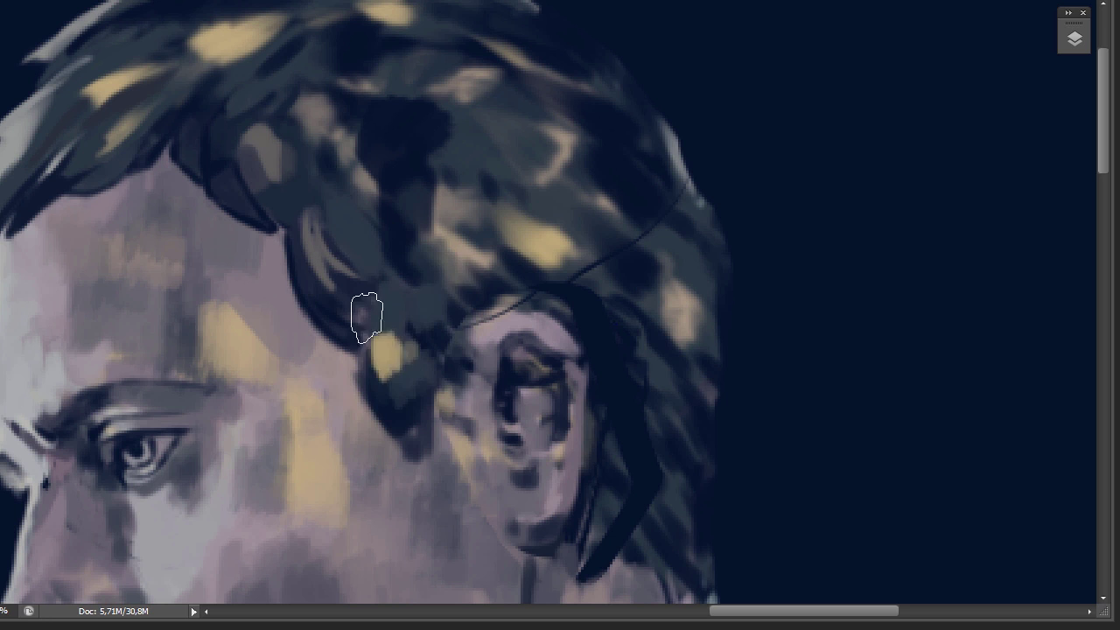
pyautogui.moveTo(412, 379); pyautogui.dragTo(357, 180)
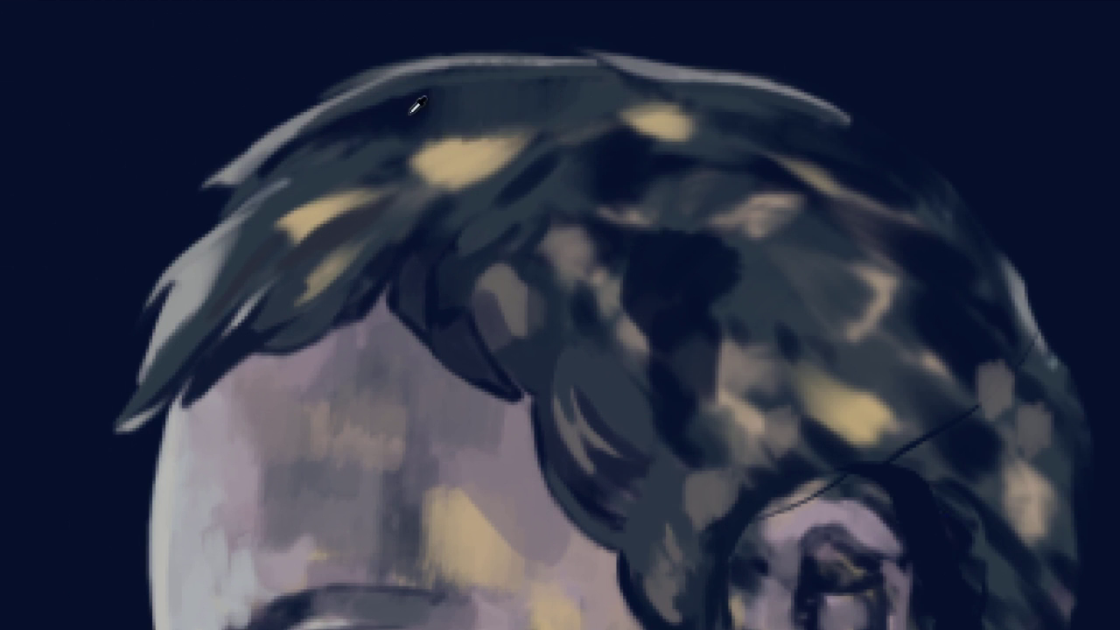
# Add broad brown highlights to the crown and back hair, and rim the back of the head in pale grey down to the nape.
pyautogui.moveTo(408, 105)
pyautogui.mouseDown()
pyautogui.moveTo(450, 149)
pyautogui.moveTo(411, 140)
pyautogui.moveTo(530, 144)
pyautogui.moveTo(580, 83)
pyautogui.moveTo(390, 161)
pyautogui.mouseUp()
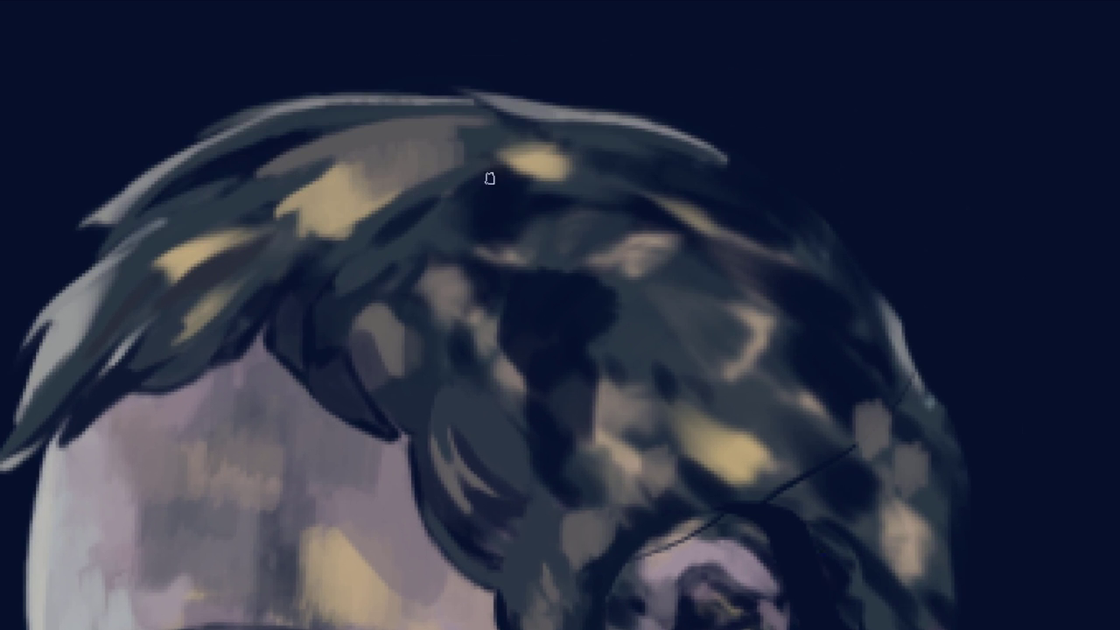
pyautogui.moveTo(613, 151); pyautogui.dragTo(415, 11)
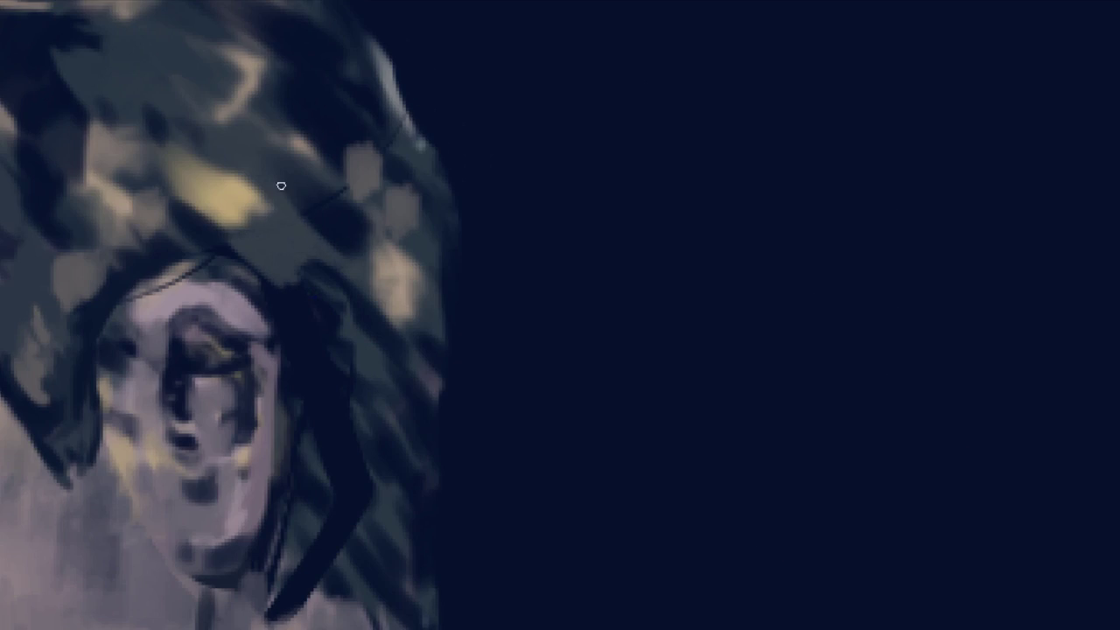
pyautogui.moveTo(281, 185)
pyautogui.mouseDown()
pyautogui.moveTo(315, 192)
pyautogui.moveTo(320, 228)
pyautogui.moveTo(365, 179)
pyautogui.moveTo(401, 217)
pyautogui.moveTo(389, 182)
pyautogui.moveTo(372, 194)
pyautogui.moveTo(442, 259)
pyautogui.moveTo(386, 219)
pyautogui.moveTo(406, 163)
pyautogui.moveTo(294, 145)
pyautogui.moveTo(353, 210)
pyautogui.moveTo(328, 142)
pyautogui.moveTo(413, 164)
pyautogui.moveTo(375, 114)
pyautogui.moveTo(423, 193)
pyautogui.moveTo(396, 197)
pyautogui.moveTo(390, 163)
pyautogui.mouseUp()
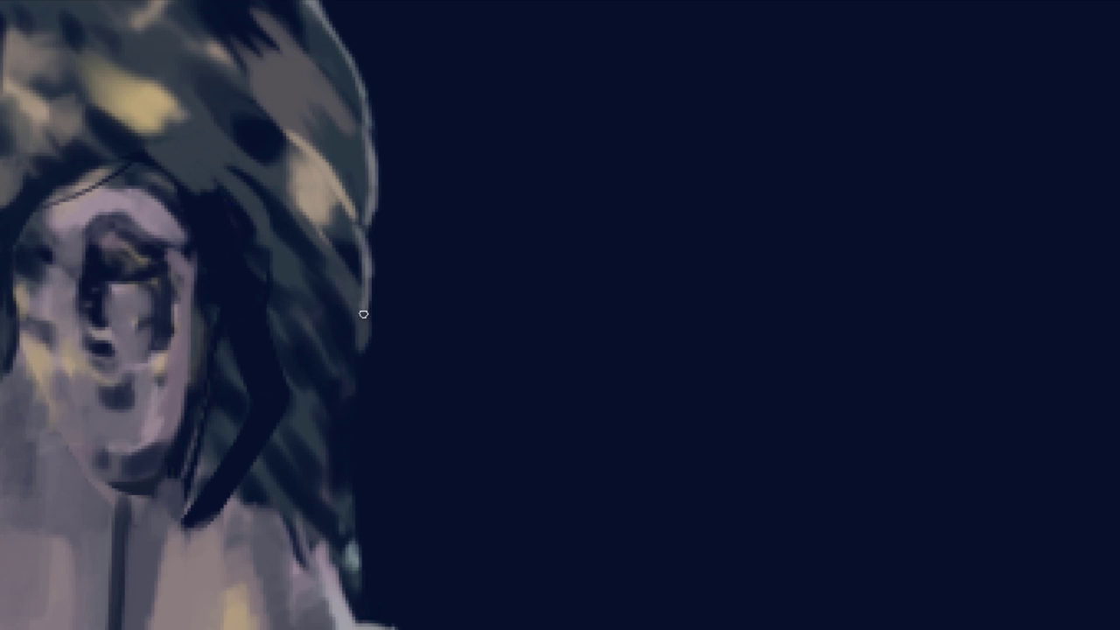
pyautogui.moveTo(363, 314)
pyautogui.mouseDown()
pyautogui.moveTo(350, 551)
pyautogui.moveTo(318, 413)
pyautogui.mouseUp()
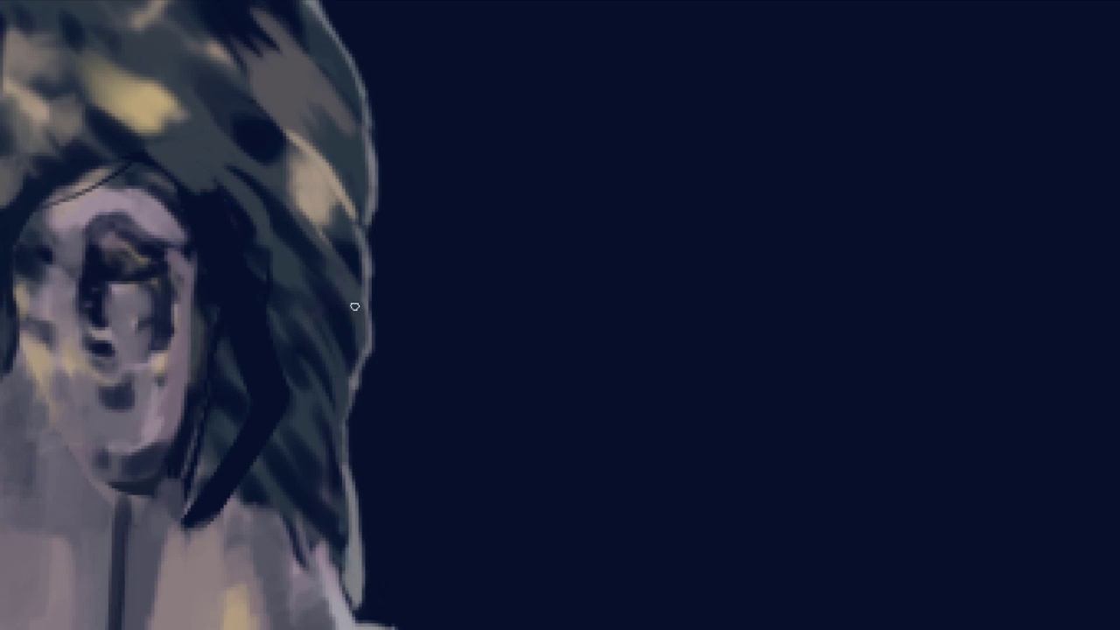
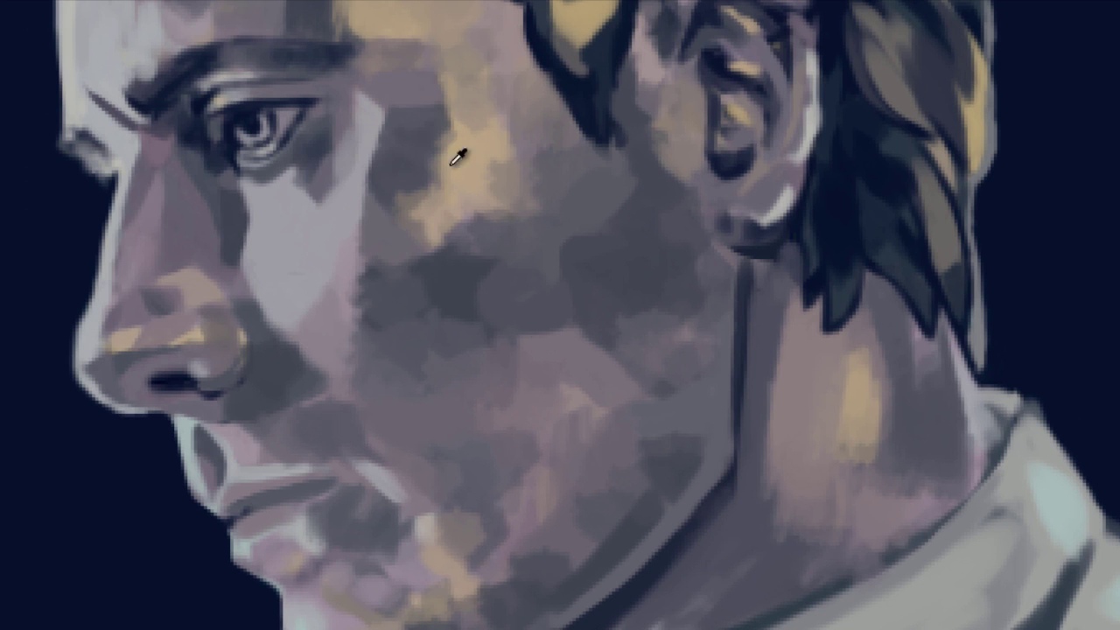
# Reshape the cheek's ochre highlight and the grey shadows below it into crisp angular planes.
pyautogui.moveTo(410, 217)
pyautogui.mouseDown()
pyautogui.moveTo(433, 239)
pyautogui.moveTo(465, 215)
pyautogui.mouseUp()
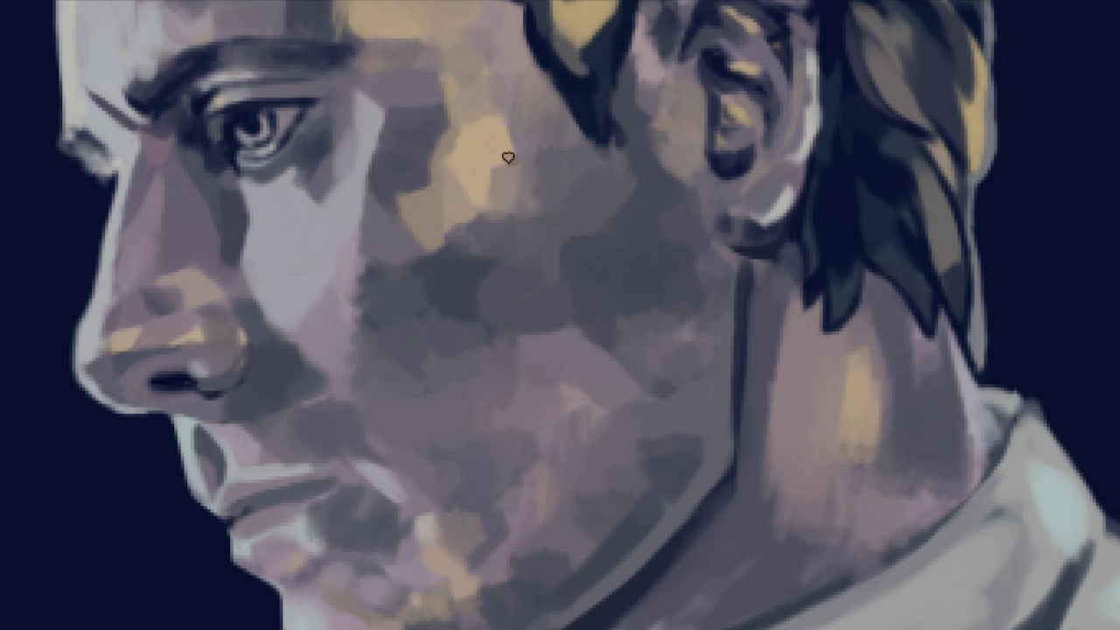
pyautogui.scroll(-3, 508, 155)
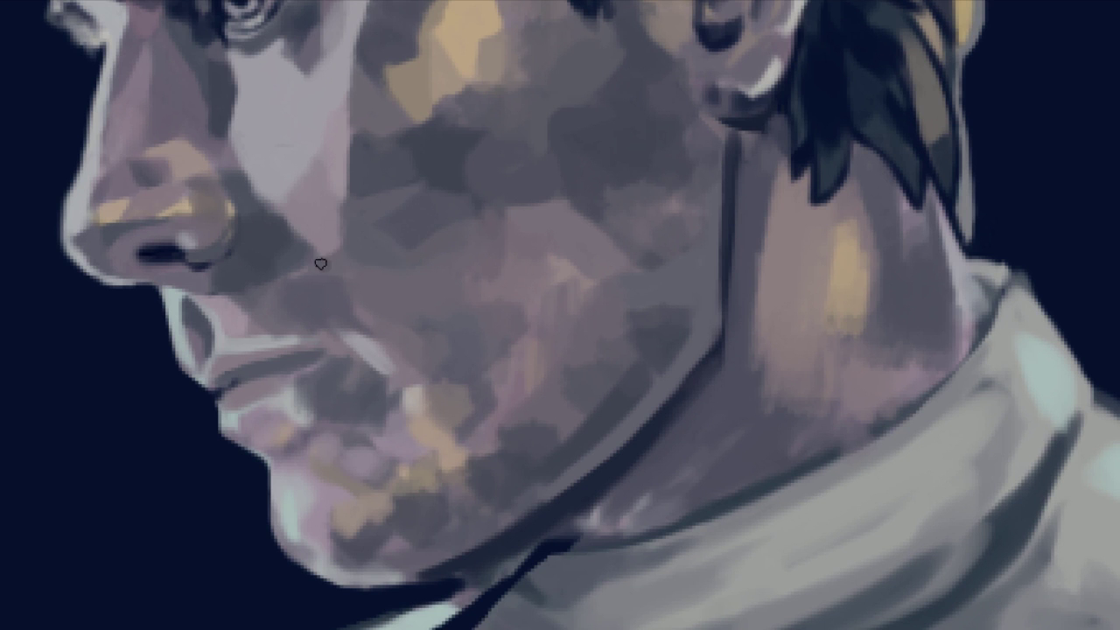
pyautogui.hscroll(3, 436, 286)
pyautogui.scroll(-1, 435, 285)
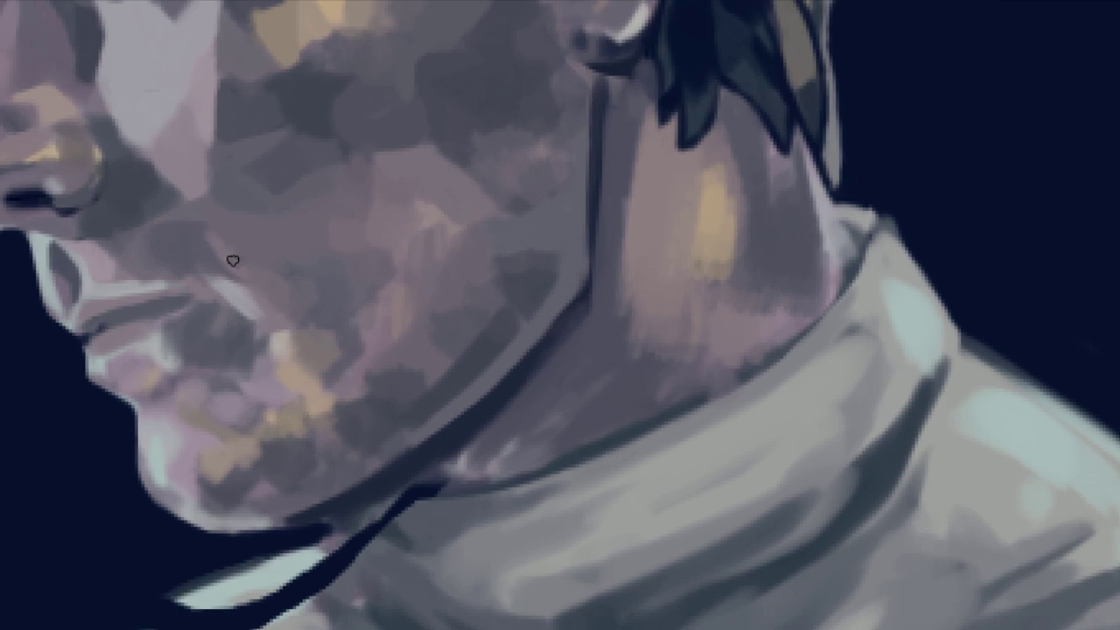
# Turn the lower cheek's peach patches and the chin's ochre patches into flat, hard-edged facets.
pyautogui.hscroll(2, 289, 249)
pyautogui.scroll(-2, 412, 241)
pyautogui.hscroll(-2, 411, 240)
pyautogui.hscroll(-1, 441, 193)
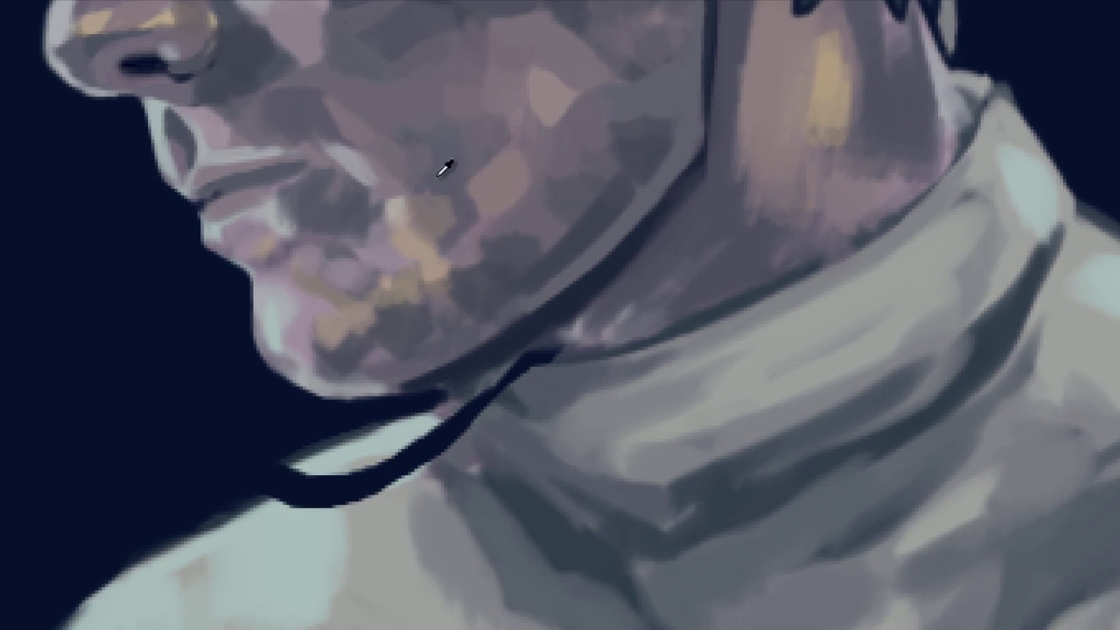
pyautogui.scroll(-1, 473, 217)
pyautogui.hscroll(-1, 473, 217)
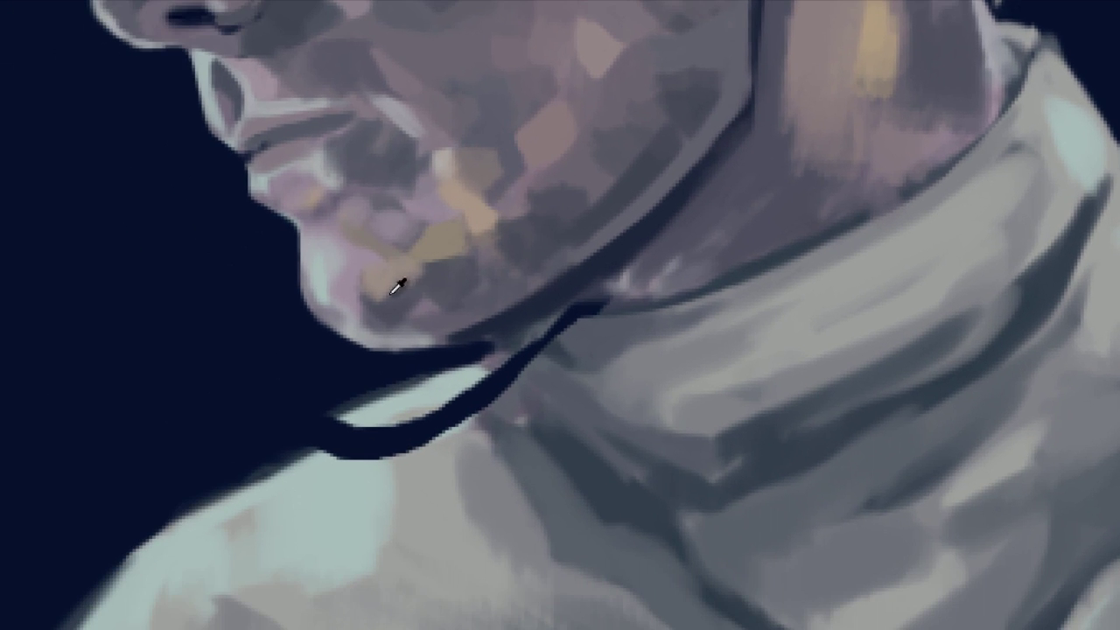
pyautogui.hscroll(3, 384, 270)
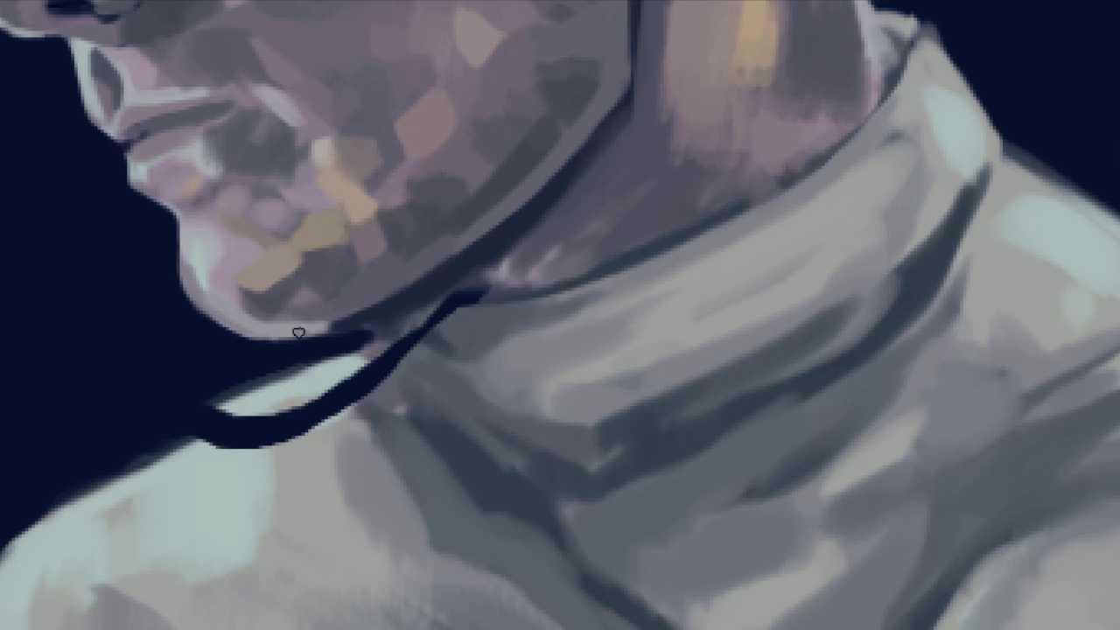
# Simplify the shading around the mouth corner, chin and jawline into clean grey and mauve planes.
pyautogui.scroll(2, 290, 154)
pyautogui.hscroll(-3, 299, 291)
pyautogui.moveTo(299, 291)
pyautogui.mouseDown()
pyautogui.moveTo(322, 306)
pyautogui.moveTo(337, 281)
pyautogui.mouseUp()
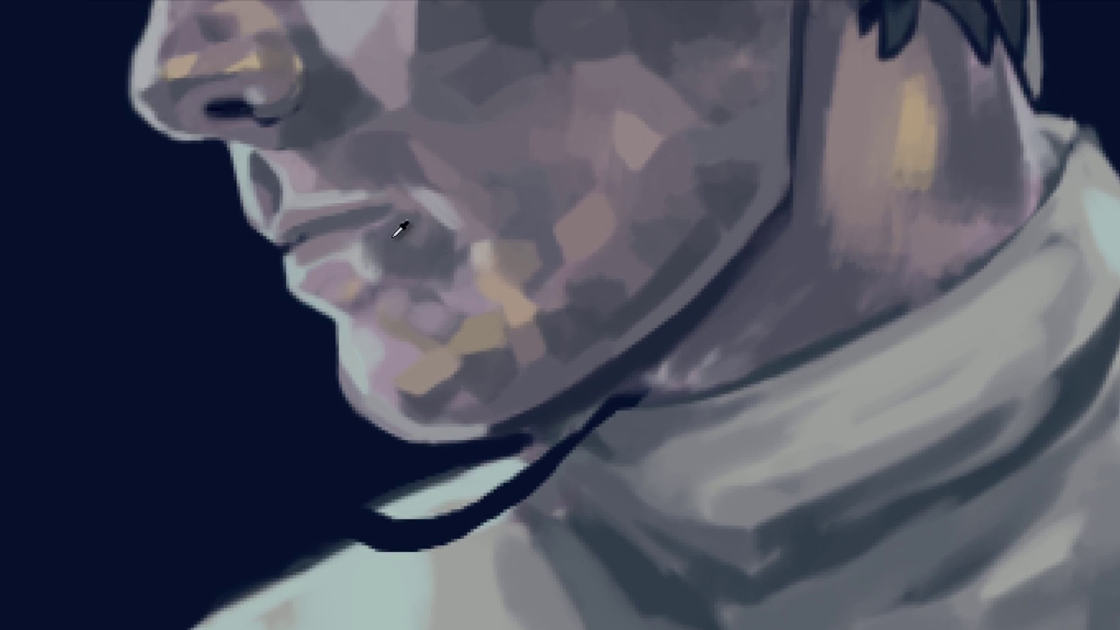
pyautogui.hscroll(3, 498, 292)
pyautogui.scroll(1, 498, 292)
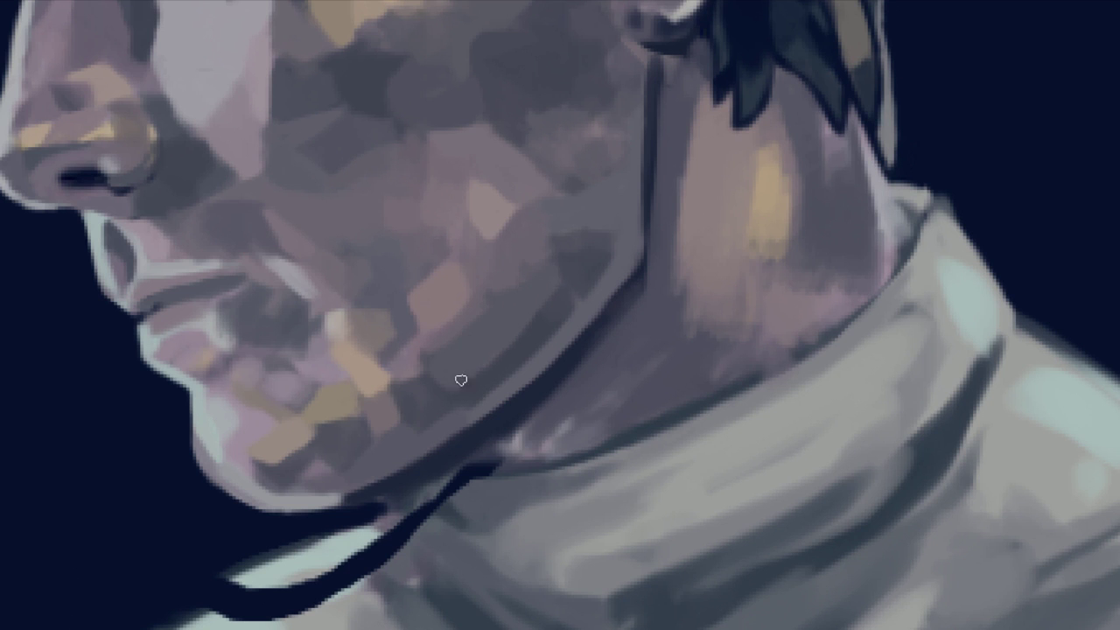
# Define the mauve shadow strip on the neck below the ear and flatten the tan plane in front of the ear.
pyautogui.scroll(2, 461, 381)
pyautogui.hscroll(3, 461, 381)
pyautogui.moveTo(560, 189)
pyautogui.mouseDown()
pyautogui.moveTo(545, 227)
pyautogui.moveTo(548, 385)
pyautogui.moveTo(528, 339)
pyautogui.moveTo(560, 404)
pyautogui.mouseUp()
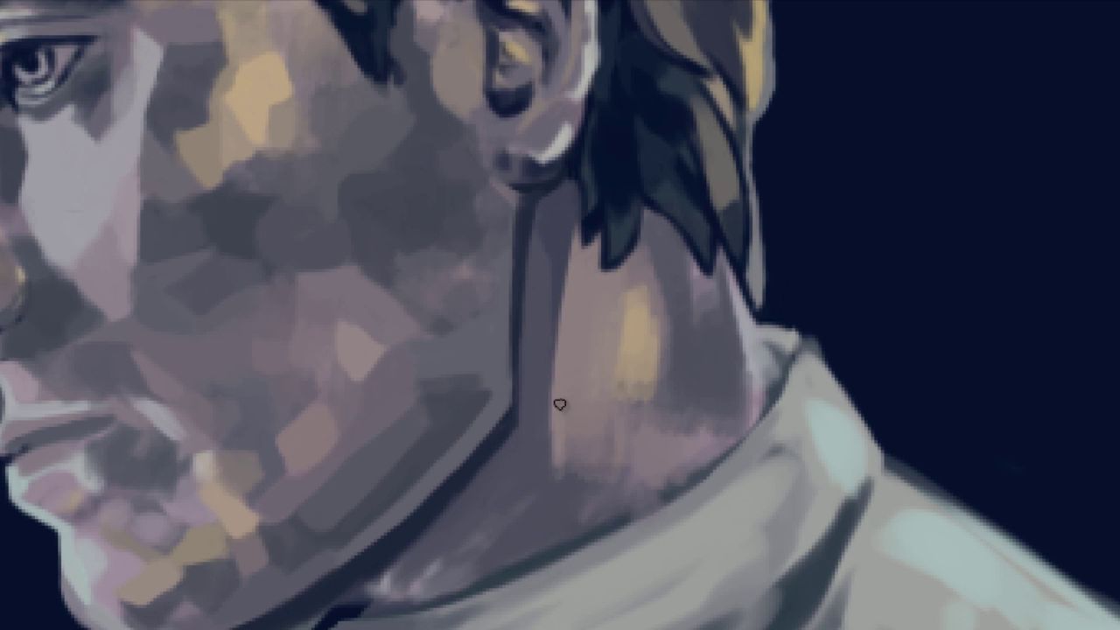
pyautogui.scroll(2, 542, 332)
pyautogui.hscroll(-1, 525, 262)
pyautogui.moveTo(554, 272); pyautogui.dragTo(567, 228)
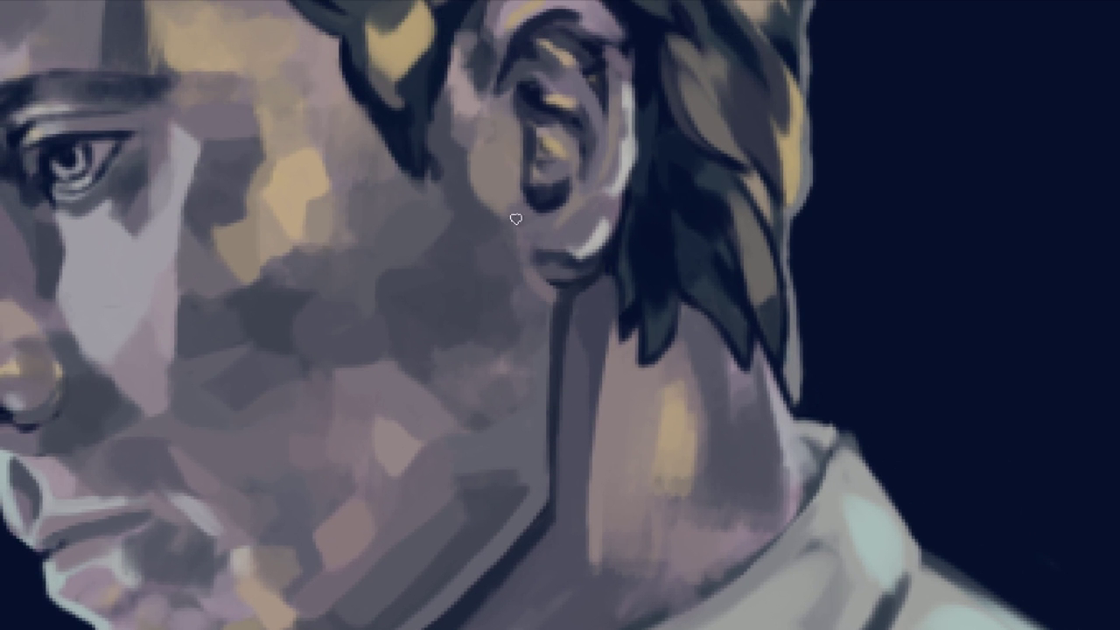
pyautogui.moveTo(482, 111); pyautogui.dragTo(455, 96)
# Extend the front shoulder's pale turquoise rim light up to the chin and trim its outer edge with navy.
pyautogui.scroll(-7, 455, 95)
pyautogui.hscroll(-10, 455, 95)
pyautogui.moveTo(691, 132); pyautogui.dragTo(493, 237)
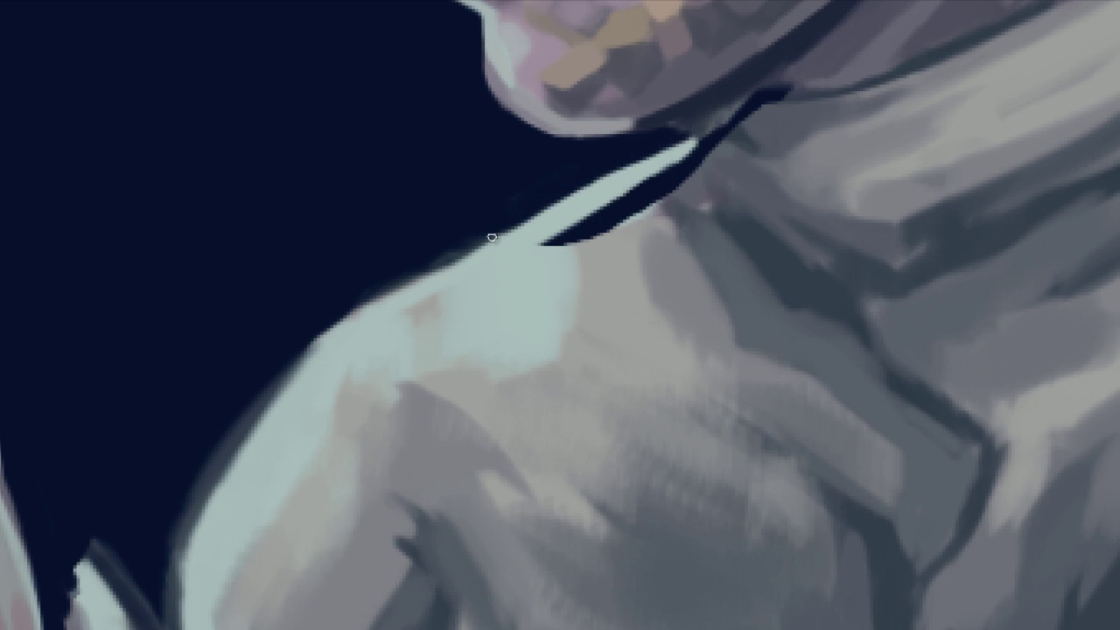
pyautogui.moveTo(544, 210); pyautogui.dragTo(350, 310)
# Cover the dark gap beneath the chin with grey fabric tones and define the collar's opening with dark teal strokes.
pyautogui.moveTo(557, 216)
pyautogui.mouseDown()
pyautogui.moveTo(584, 214)
pyautogui.moveTo(570, 224)
pyautogui.moveTo(605, 234)
pyautogui.moveTo(602, 211)
pyautogui.moveTo(624, 240)
pyautogui.moveTo(662, 213)
pyautogui.moveTo(666, 183)
pyautogui.mouseUp()
pyautogui.moveTo(733, 116)
pyautogui.mouseDown()
pyautogui.moveTo(777, 98)
pyautogui.moveTo(808, 77)
pyautogui.mouseUp()
pyautogui.moveTo(720, 125); pyautogui.dragTo(776, 154)
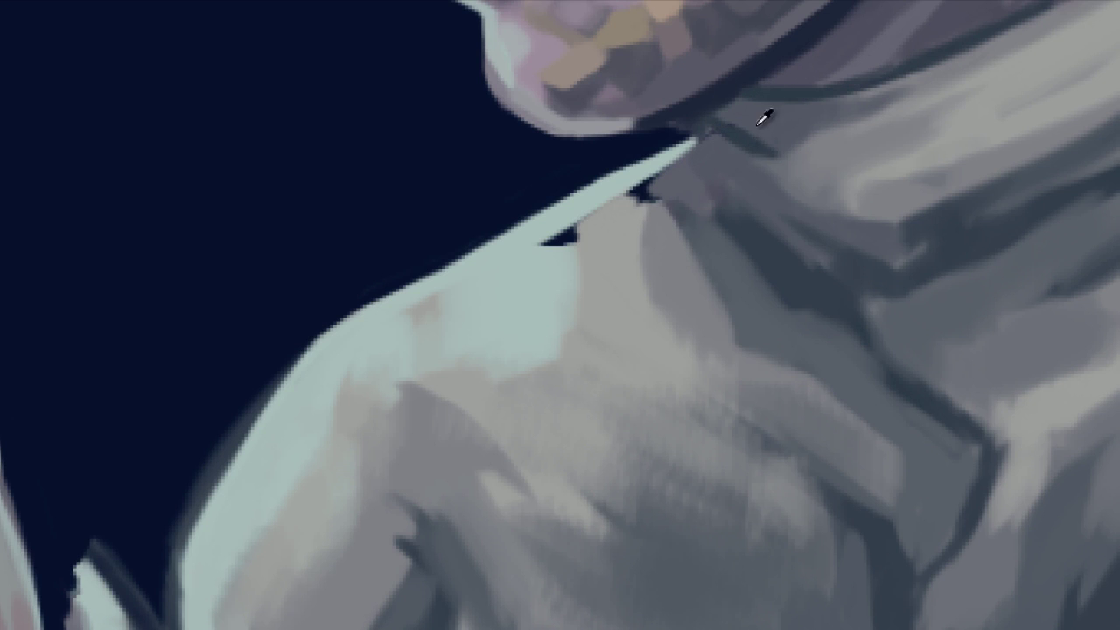
pyautogui.moveTo(564, 238)
pyautogui.mouseDown()
pyautogui.moveTo(680, 169)
pyautogui.moveTo(692, 175)
pyautogui.mouseUp()
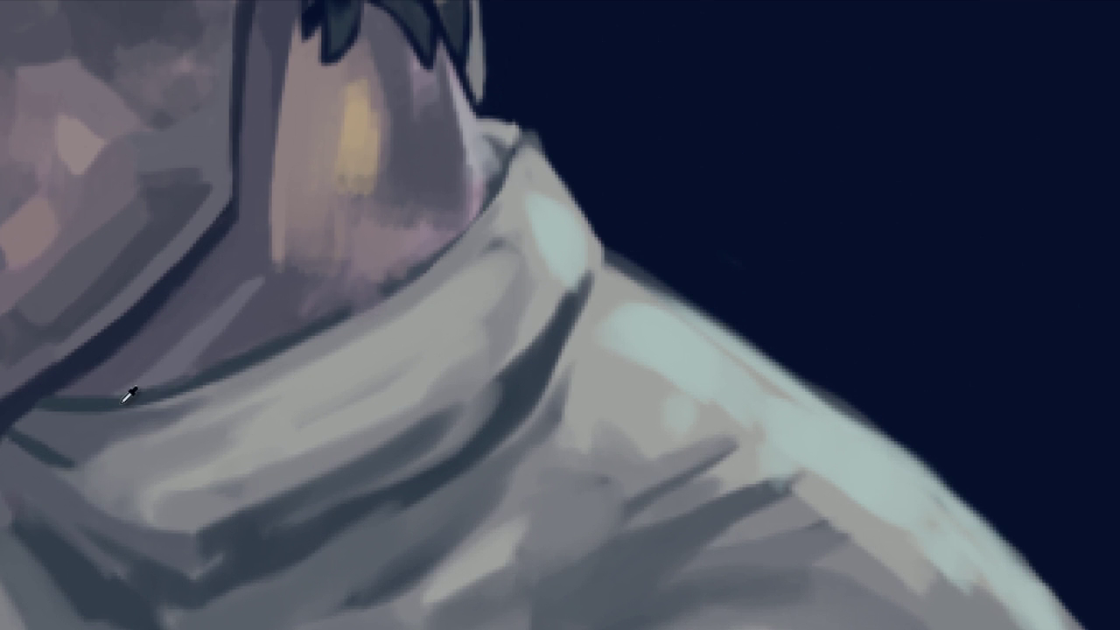
# Blend the neck shadow above the collar and darken the eyebrow of the grey-clad figure with thin strokes.
pyautogui.moveTo(125, 387)
pyautogui.mouseDown()
pyautogui.moveTo(445, 242)
pyautogui.moveTo(233, 384)
pyautogui.mouseUp()
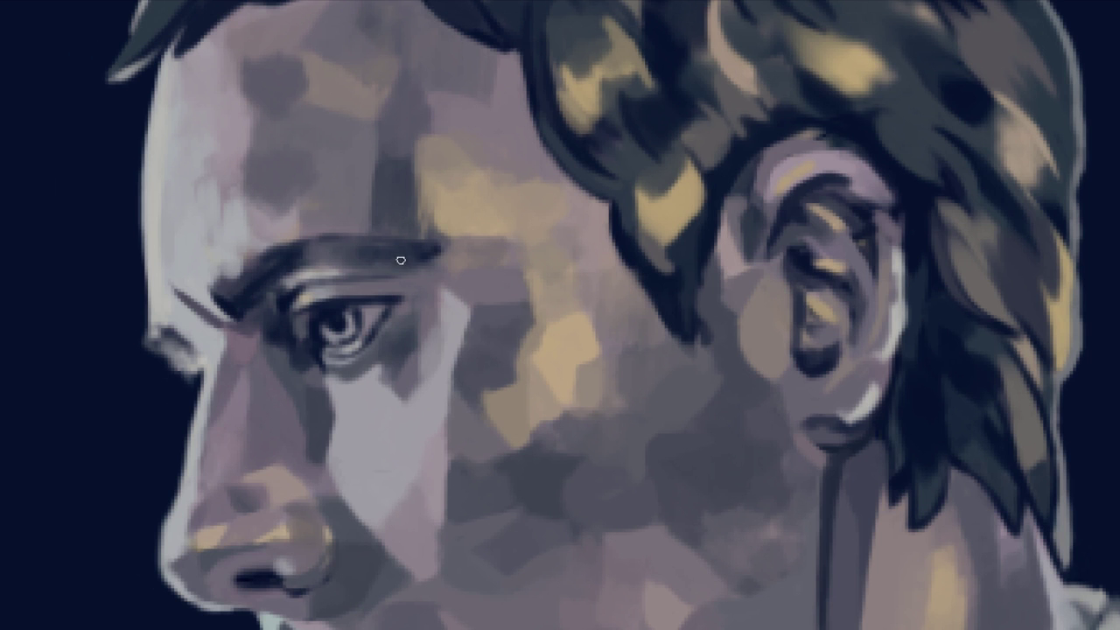
pyautogui.moveTo(401, 261); pyautogui.dragTo(336, 253)
pyautogui.moveTo(361, 248); pyautogui.dragTo(418, 251)
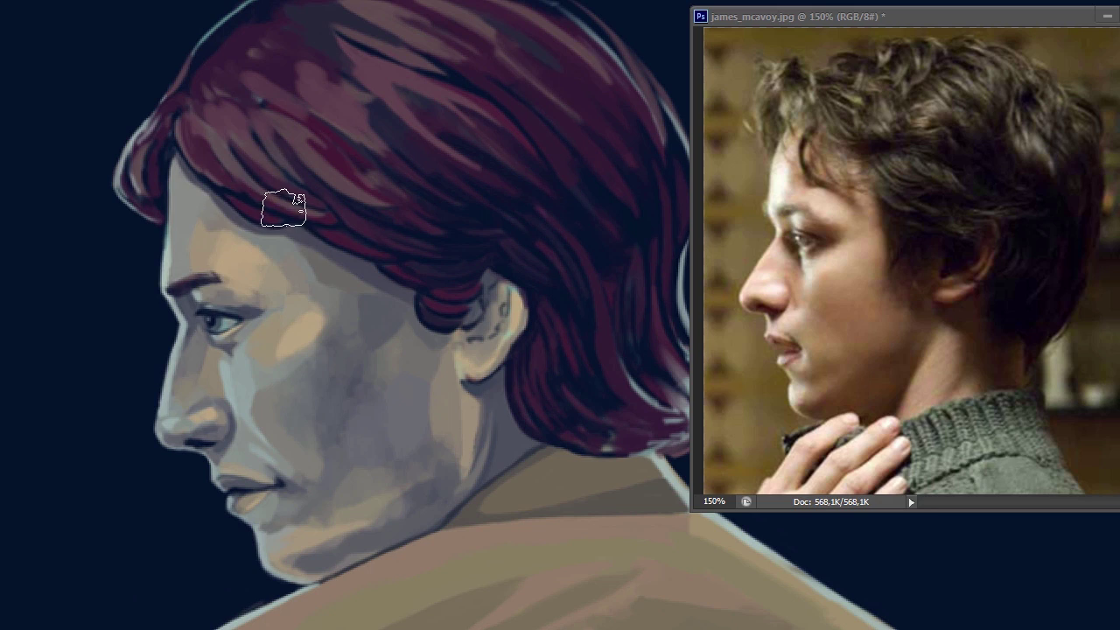
# Rework the red-haired figure's eyebrow and blend the grey shading planes across the cheek and jaw.
pyautogui.moveTo(203, 268)
pyautogui.mouseDown()
pyautogui.moveTo(239, 289)
pyautogui.moveTo(157, 308)
pyautogui.mouseUp()
pyautogui.hotkey('ctrl', 'd')
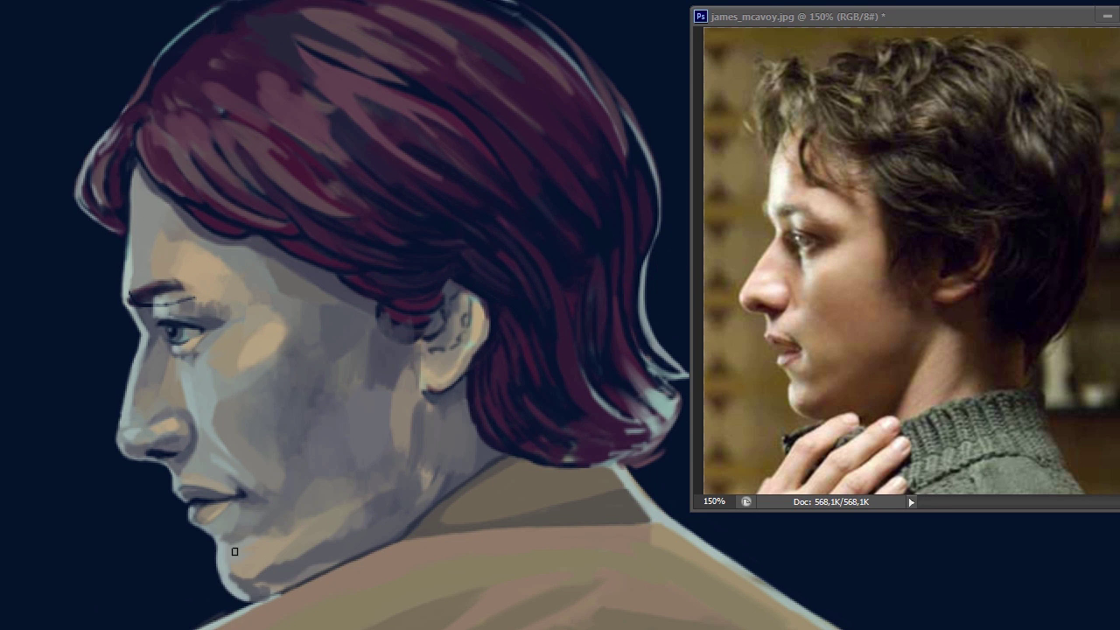
pyautogui.moveTo(350, 320); pyautogui.dragTo(411, 381)
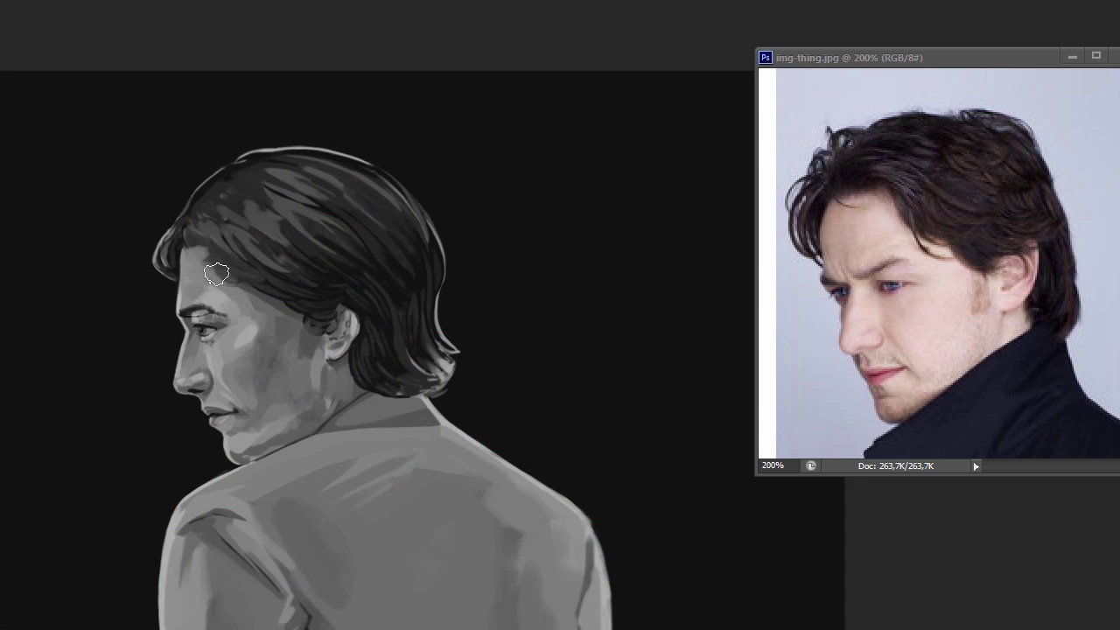
# Sketch dark strands along the red-haired figure's hairline and sideburn, and simplify the shadows inside the ear.
pyautogui.keyDown('alt'); pyautogui.click(189, 253); pyautogui.keyUp('alt')
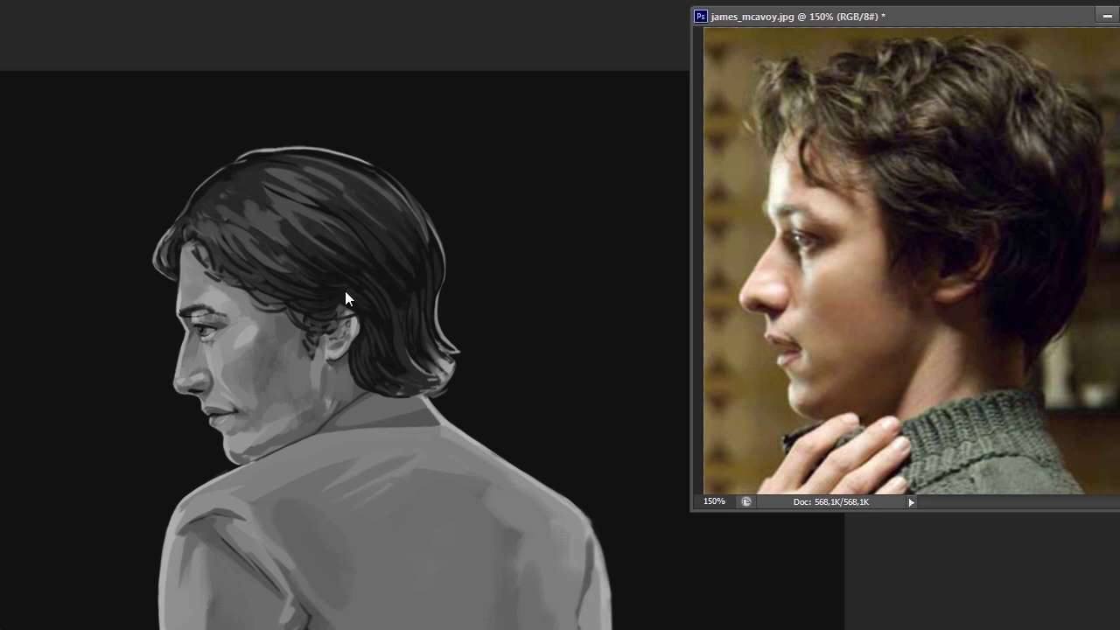
pyautogui.scroll(2, 345, 300)
pyautogui.keyDown('alt'); pyautogui.click(19, 325); pyautogui.keyUp('alt')
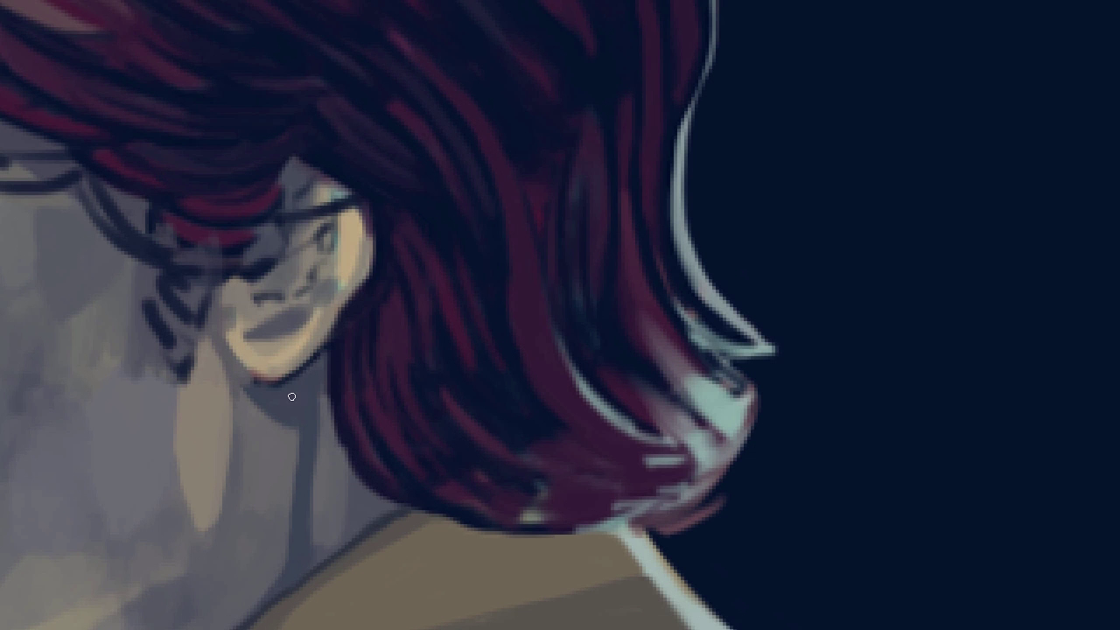
pyautogui.moveTo(280, 231); pyautogui.dragTo(246, 261)
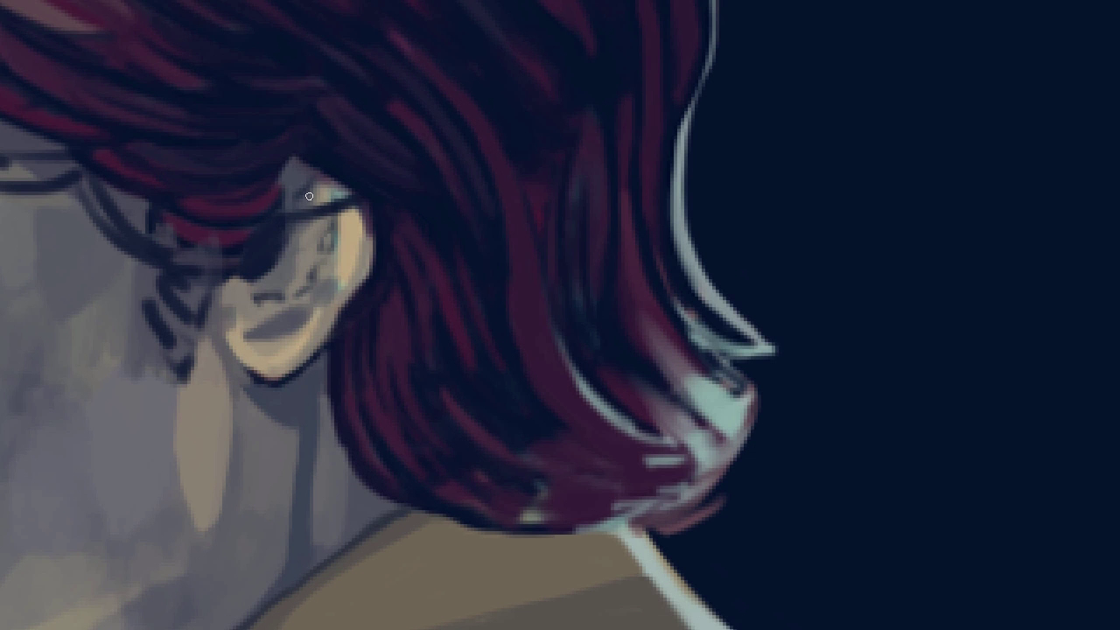
pyautogui.scroll(3, 321, 315)
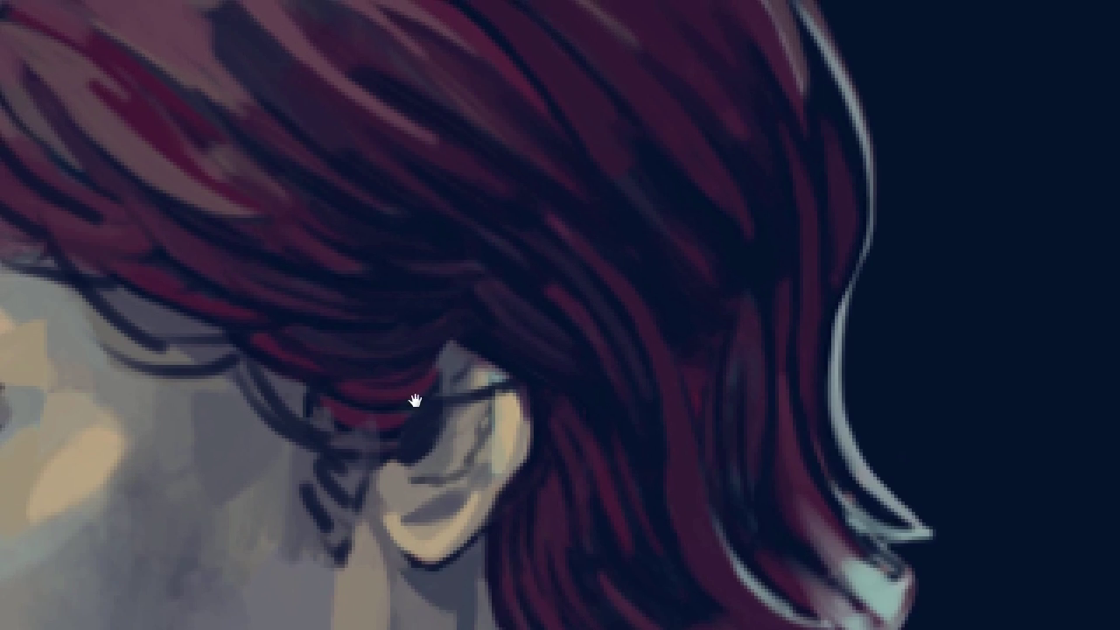
pyautogui.scroll(-2, 237, 365)
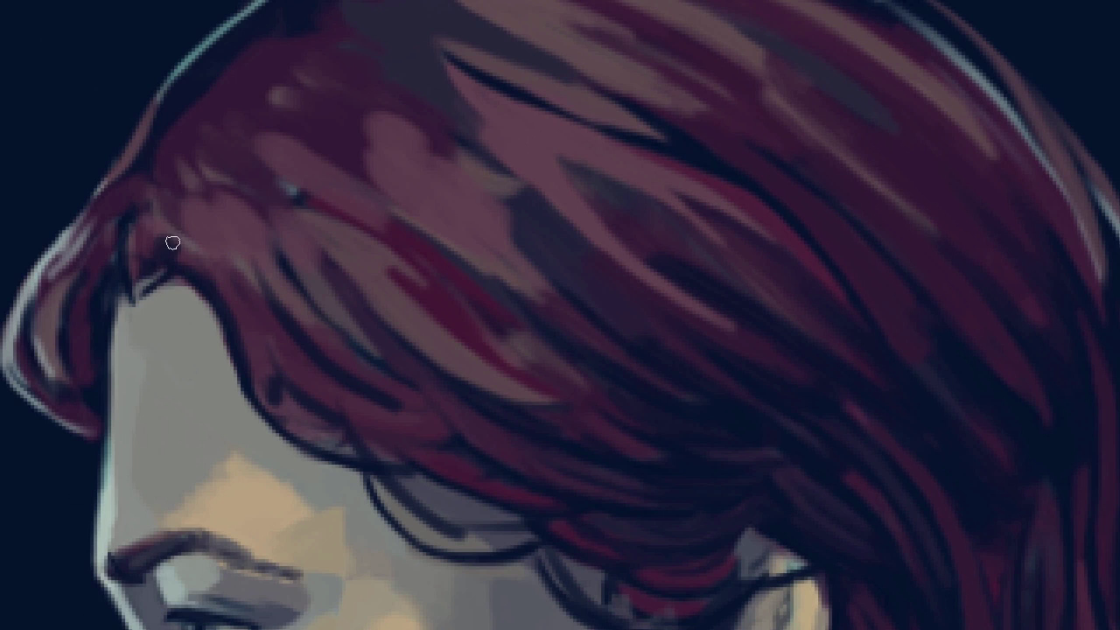
# Fill the sketched hair in front of the ear with dark purple and add crimson strands down the sideburn.
pyautogui.moveTo(169, 243)
pyautogui.mouseDown()
pyautogui.moveTo(303, 344)
pyautogui.moveTo(515, 423)
pyautogui.moveTo(395, 487)
pyautogui.moveTo(437, 533)
pyautogui.moveTo(445, 569)
pyautogui.mouseUp()
pyautogui.scroll(2, 167, 247)
pyautogui.keyDown('ctrl'); pyautogui.click(415, 332); pyautogui.keyUp('ctrl')
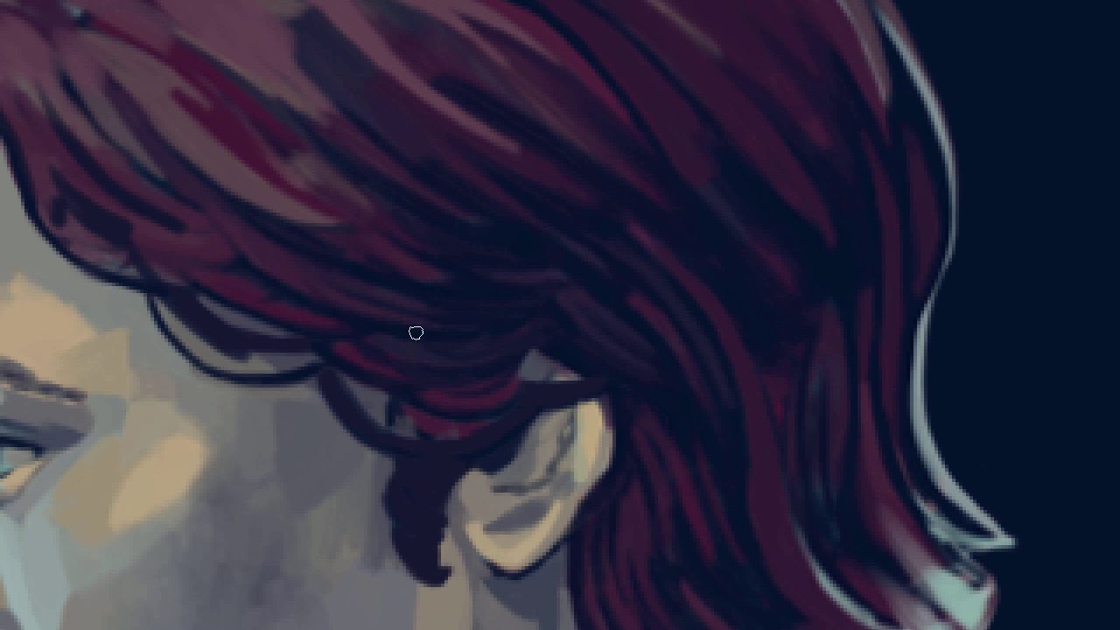
pyautogui.moveTo(407, 473); pyautogui.dragTo(420, 549)
pyautogui.keyDown('ctrl'); pyautogui.click(375, 423); pyautogui.keyUp('ctrl')
pyautogui.moveTo(375, 423)
pyautogui.mouseDown()
pyautogui.moveTo(352, 382)
pyautogui.moveTo(444, 422)
pyautogui.moveTo(376, 410)
pyautogui.mouseUp()
pyautogui.moveTo(551, 349)
pyautogui.mouseDown()
pyautogui.moveTo(572, 372)
pyautogui.moveTo(333, 298)
pyautogui.moveTo(442, 446)
pyautogui.mouseUp()
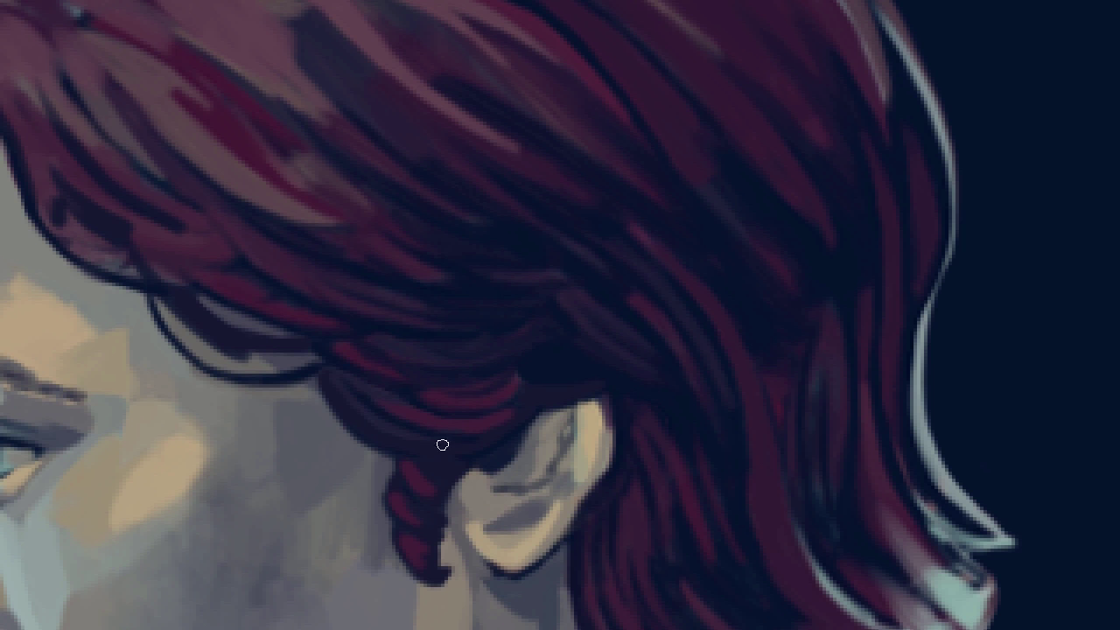
# Paint dark red strands into the temple lock and smooth the pale rim light around the fringe.
pyautogui.moveTo(193, 319)
pyautogui.mouseDown()
pyautogui.moveTo(251, 363)
pyautogui.moveTo(209, 355)
pyautogui.moveTo(259, 371)
pyautogui.moveTo(225, 369)
pyautogui.moveTo(308, 359)
pyautogui.moveTo(245, 354)
pyautogui.moveTo(207, 306)
pyautogui.mouseUp()
pyautogui.press('-')
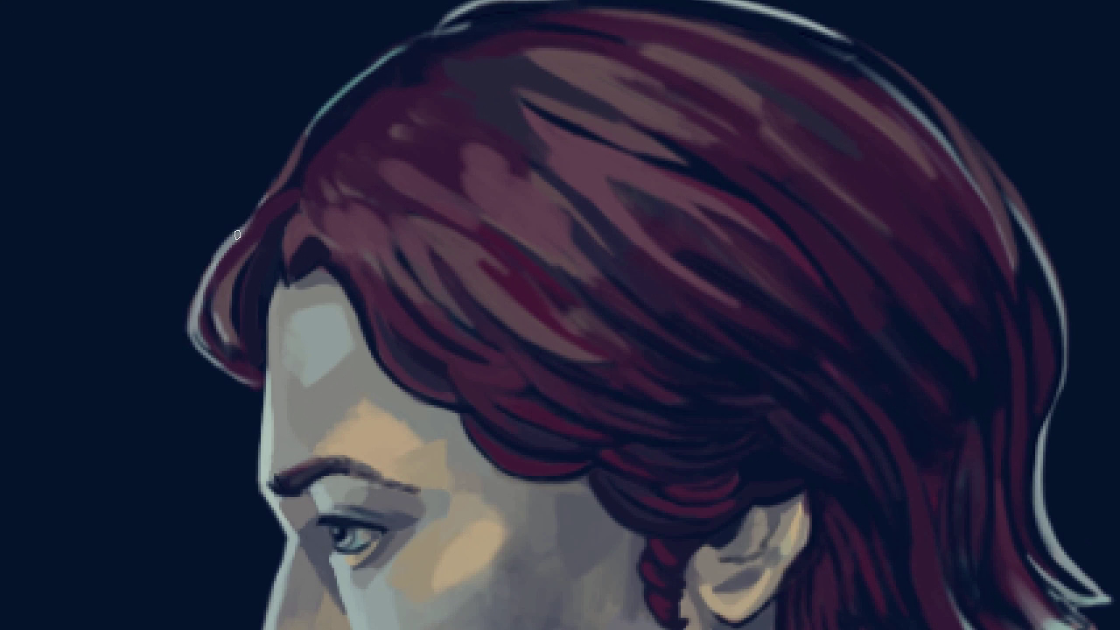
pyautogui.moveTo(219, 363); pyautogui.dragTo(227, 305)
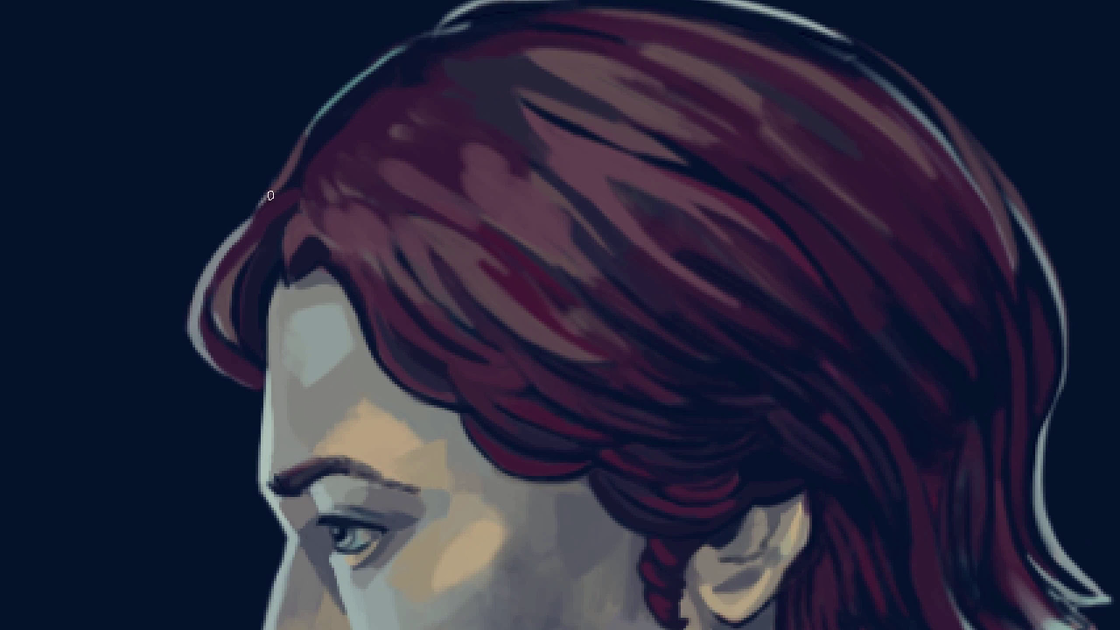
pyautogui.moveTo(312, 127); pyautogui.dragTo(221, 252)
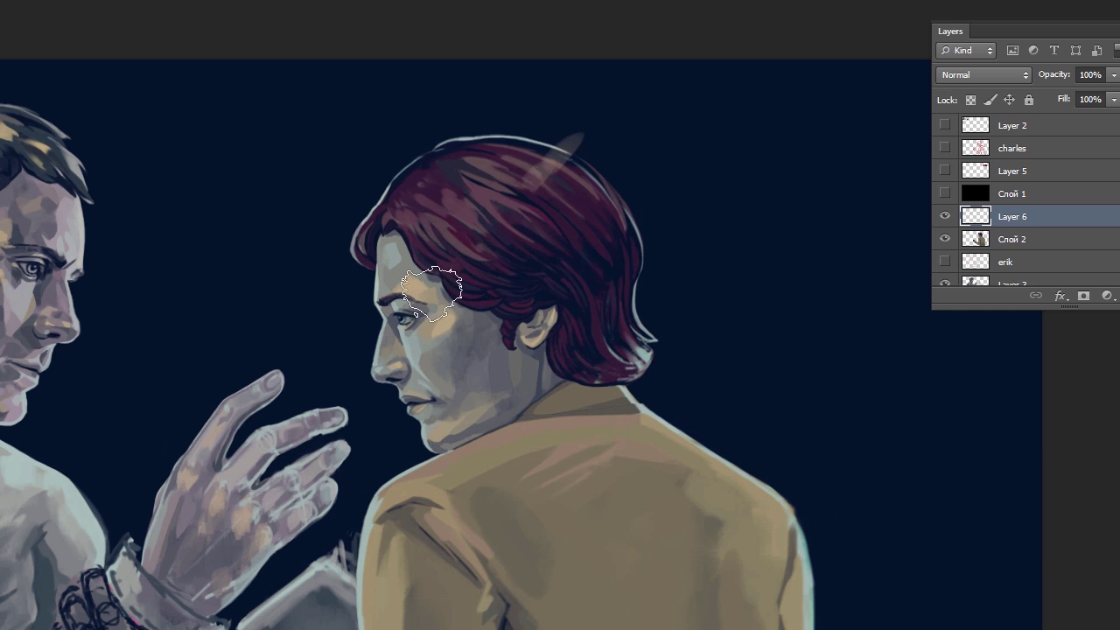
# Block in broad tan highlight patches across the crown and side of the red hair on Layer 6.
pyautogui.moveTo(507, 175)
pyautogui.mouseDown()
pyautogui.moveTo(429, 236)
pyautogui.moveTo(490, 271)
pyautogui.mouseUp()
pyautogui.moveTo(560, 149); pyautogui.dragTo(508, 280)
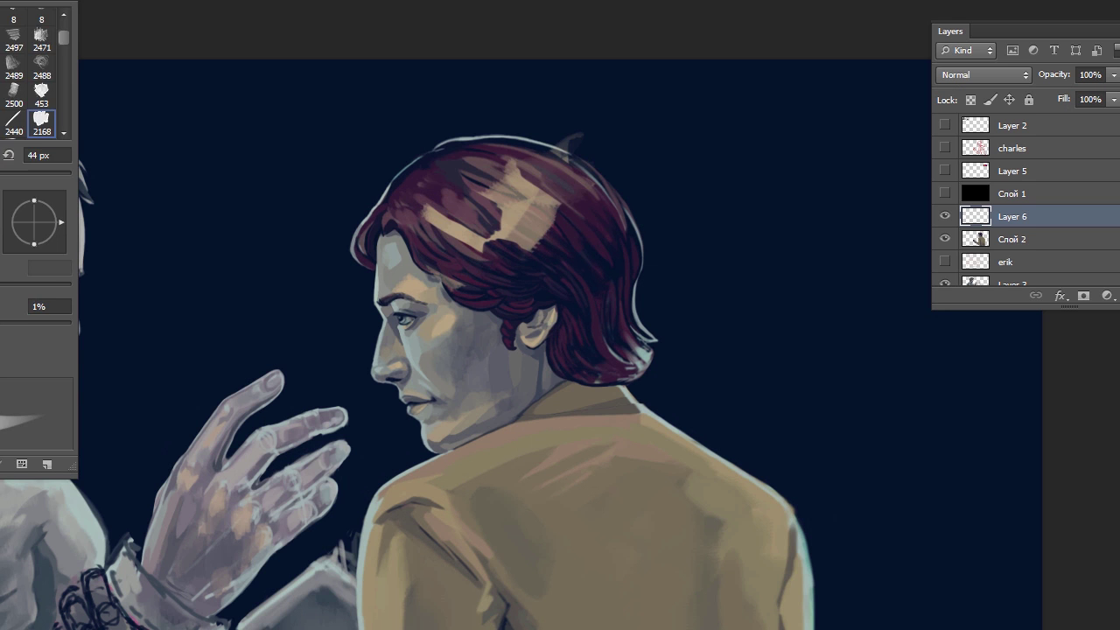
pyautogui.moveTo(560, 153)
pyautogui.mouseDown()
pyautogui.moveTo(525, 242)
pyautogui.moveTo(450, 237)
pyautogui.moveTo(560, 204)
pyautogui.mouseUp()
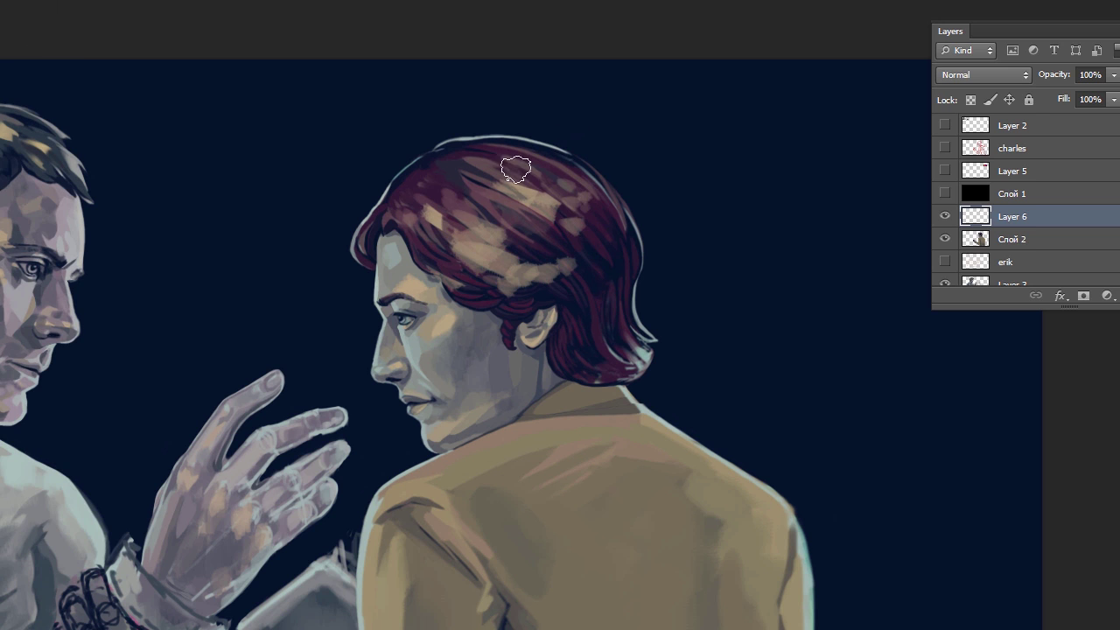
# Break the tan hair patches into tapered strands with smaller brush strokes in colours sampled from the hair.
pyautogui.scroll(1, 597, 130)
pyautogui.press('[')
pyautogui.press('[')
pyautogui.press('[')
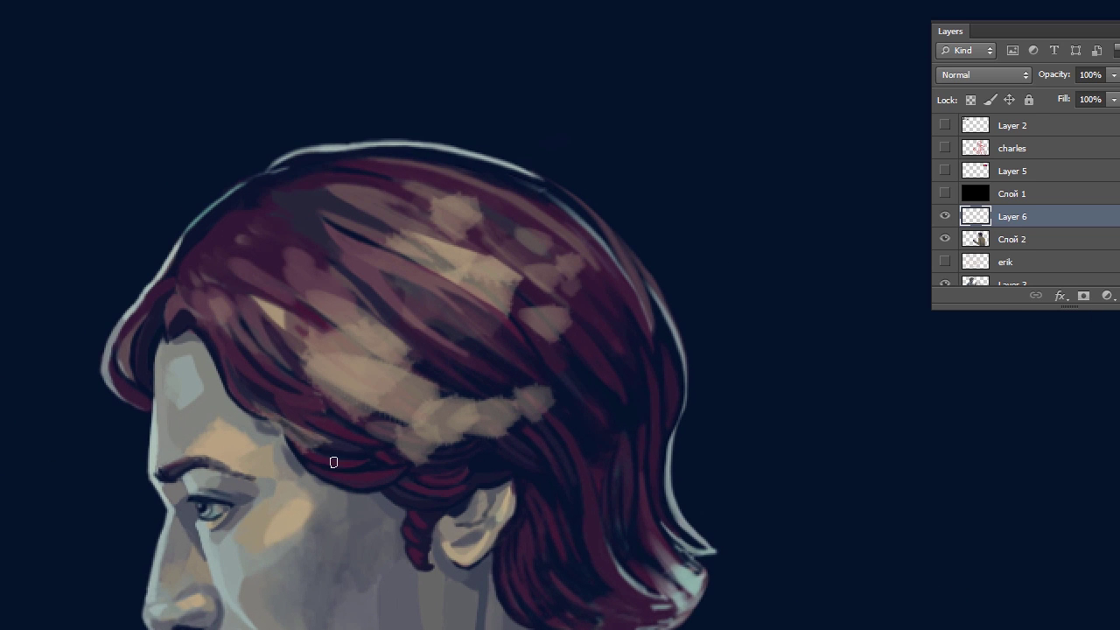
pyautogui.keyDown('alt'); pyautogui.click(387, 370); pyautogui.keyUp('alt')
pyautogui.press(']')
pyautogui.press(']')
pyautogui.press(']')
pyautogui.press(']')
pyautogui.moveTo(289, 438)
pyautogui.mouseDown()
pyautogui.moveTo(310, 420)
pyautogui.moveTo(285, 424)
pyautogui.mouseUp()
pyautogui.press('[')
pyautogui.press('[')
pyautogui.press('[')
pyautogui.moveTo(400, 232)
pyautogui.mouseDown()
pyautogui.moveTo(465, 271)
pyautogui.moveTo(463, 251)
pyautogui.moveTo(504, 312)
pyautogui.moveTo(433, 260)
pyautogui.moveTo(537, 278)
pyautogui.moveTo(527, 312)
pyautogui.moveTo(414, 229)
pyautogui.moveTo(401, 236)
pyautogui.moveTo(470, 210)
pyautogui.moveTo(519, 224)
pyautogui.moveTo(508, 256)
pyautogui.moveTo(597, 300)
pyautogui.moveTo(519, 286)
pyautogui.moveTo(575, 362)
pyautogui.moveTo(562, 326)
pyautogui.moveTo(411, 199)
pyautogui.moveTo(521, 235)
pyautogui.moveTo(277, 294)
pyautogui.moveTo(437, 368)
pyautogui.mouseUp()
pyautogui.keyDown('alt'); pyautogui.click(430, 250); pyautogui.keyUp('alt')
# Lower Layer 6's opacity to 62% and refine the tan highlights above the ear into thin strands.
pyautogui.moveTo(1113, 74); pyautogui.dragTo(1067, 107)
pyautogui.moveTo(460, 389)
pyautogui.mouseDown()
pyautogui.moveTo(511, 394)
pyautogui.moveTo(344, 417)
pyautogui.moveTo(380, 432)
pyautogui.moveTo(443, 389)
pyautogui.mouseUp()
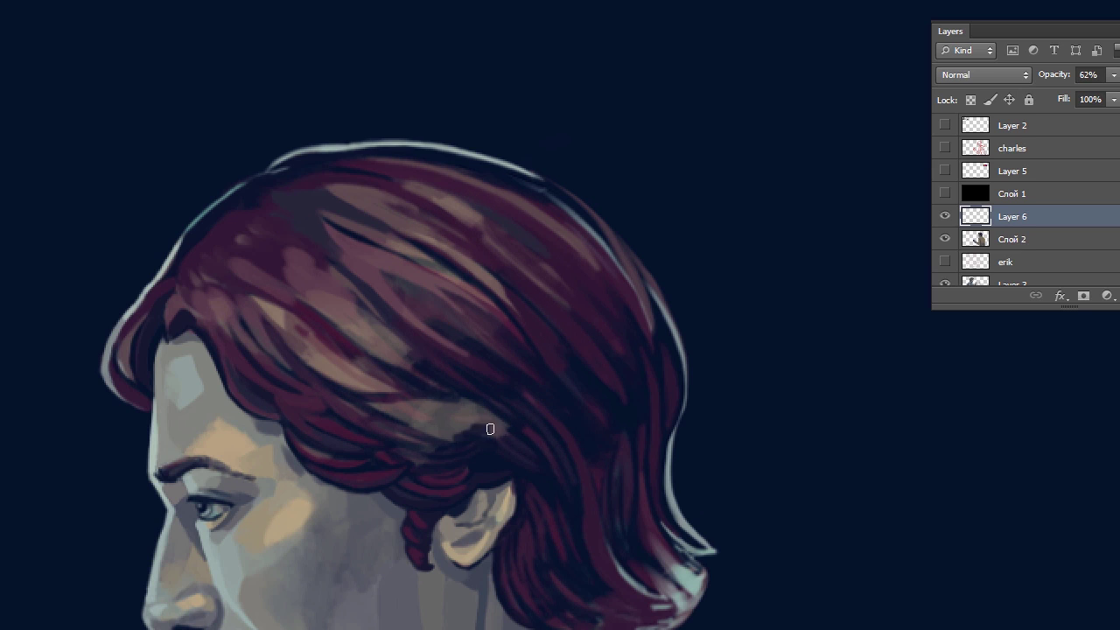
pyautogui.moveTo(490, 428)
pyautogui.mouseDown()
pyautogui.moveTo(462, 400)
pyautogui.moveTo(394, 429)
pyautogui.moveTo(568, 323)
pyautogui.mouseUp()
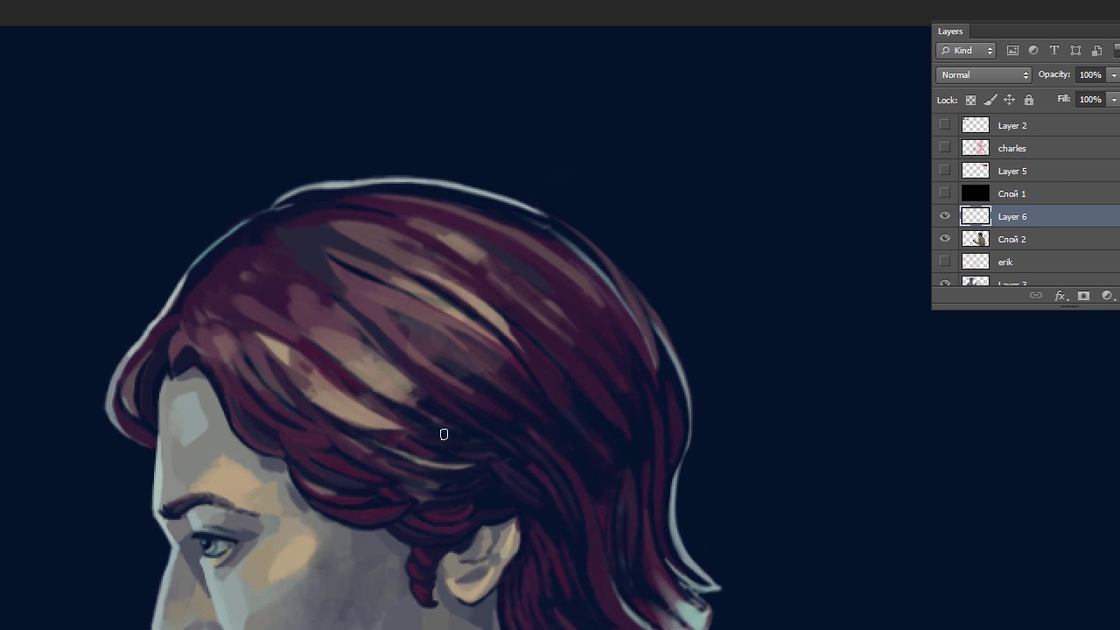
pyautogui.scroll(2, 444, 434)
pyautogui.moveTo(385, 310)
pyautogui.mouseDown()
pyautogui.moveTo(315, 245)
pyautogui.moveTo(442, 335)
pyautogui.moveTo(373, 254)
pyautogui.moveTo(245, 262)
pyautogui.moveTo(294, 323)
pyautogui.moveTo(350, 440)
pyautogui.mouseUp()
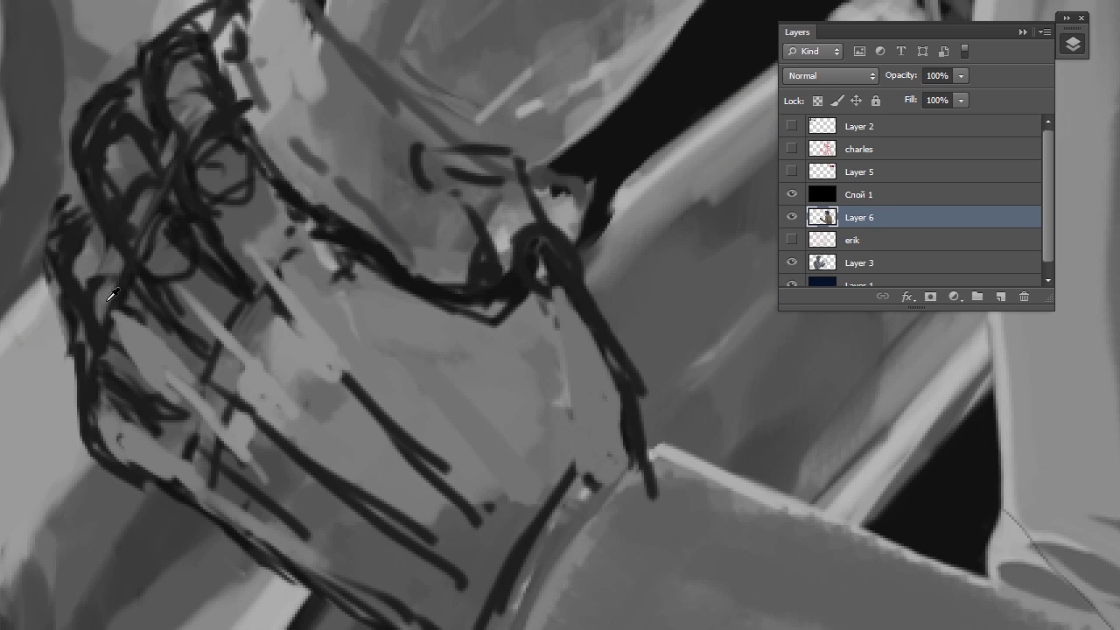
# Redraw the dark outer contour around the fingers and knuckles of the hand gripping the wrist.
pyautogui.moveTo(42, 246)
pyautogui.mouseDown()
pyautogui.moveTo(34, 278)
pyautogui.moveTo(78, 344)
pyautogui.moveTo(142, 500)
pyautogui.mouseUp()
pyautogui.moveTo(87, 240)
pyautogui.mouseDown()
pyautogui.moveTo(94, 317)
pyautogui.moveTo(129, 354)
pyautogui.moveTo(122, 375)
pyautogui.moveTo(135, 359)
pyautogui.moveTo(118, 350)
pyautogui.moveTo(112, 327)
pyautogui.moveTo(109, 337)
pyautogui.moveTo(155, 336)
pyautogui.moveTo(112, 301)
pyautogui.moveTo(142, 308)
pyautogui.moveTo(104, 325)
pyautogui.moveTo(129, 279)
pyautogui.moveTo(208, 407)
pyautogui.moveTo(230, 397)
pyautogui.moveTo(107, 254)
pyautogui.moveTo(131, 257)
pyautogui.moveTo(133, 135)
pyautogui.moveTo(201, 91)
pyautogui.mouseUp()
pyautogui.scroll(3, 105, 325)
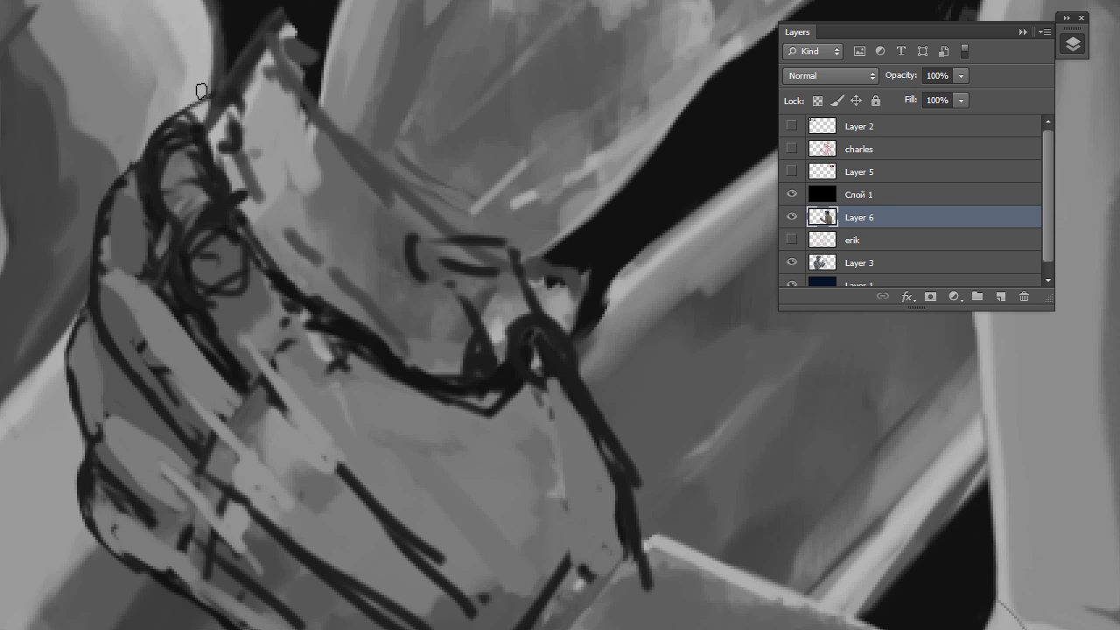
# Paint flat grey planes over the gripping hand's sketched fingers and separate them with clean dark lines.
pyautogui.moveTo(123, 203)
pyautogui.mouseDown()
pyautogui.moveTo(158, 187)
pyautogui.moveTo(132, 208)
pyautogui.moveTo(140, 262)
pyautogui.moveTo(195, 328)
pyautogui.mouseUp()
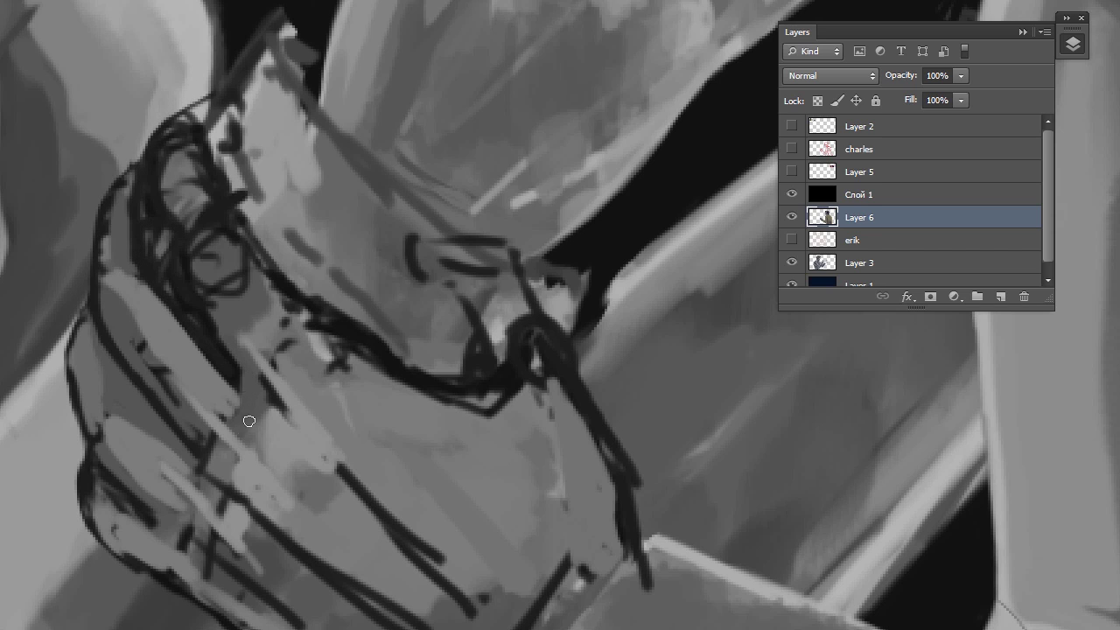
pyautogui.moveTo(226, 392)
pyautogui.mouseDown()
pyautogui.moveTo(227, 327)
pyautogui.moveTo(290, 457)
pyautogui.moveTo(245, 313)
pyautogui.moveTo(173, 289)
pyautogui.moveTo(180, 233)
pyautogui.moveTo(163, 175)
pyautogui.moveTo(245, 315)
pyautogui.mouseUp()
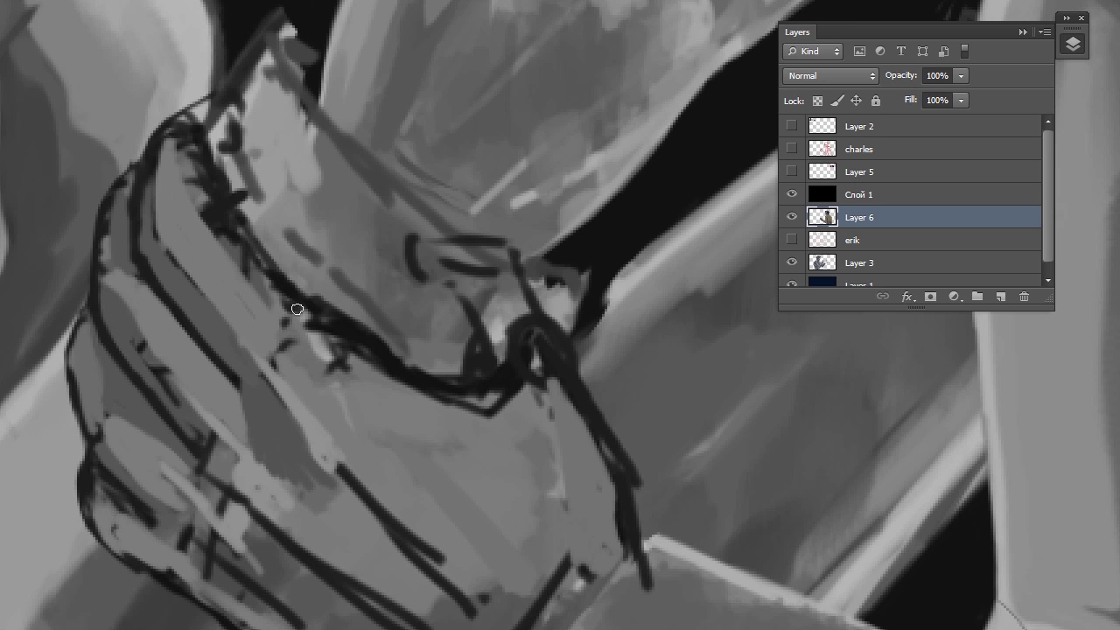
pyautogui.moveTo(166, 133); pyautogui.dragTo(122, 231)
pyautogui.moveTo(65, 419)
pyautogui.mouseDown()
pyautogui.moveTo(146, 388)
pyautogui.moveTo(110, 347)
pyautogui.moveTo(49, 528)
pyautogui.moveTo(80, 580)
pyautogui.moveTo(62, 626)
pyautogui.mouseUp()
pyautogui.moveTo(93, 262)
pyautogui.mouseDown()
pyautogui.moveTo(171, 235)
pyautogui.moveTo(196, 354)
pyautogui.moveTo(289, 420)
pyautogui.mouseUp()
pyautogui.moveTo(183, 203)
pyautogui.mouseDown()
pyautogui.moveTo(187, 315)
pyautogui.moveTo(385, 465)
pyautogui.moveTo(444, 440)
pyautogui.mouseUp()
pyautogui.moveTo(385, 484)
pyautogui.mouseDown()
pyautogui.moveTo(482, 418)
pyautogui.moveTo(527, 363)
pyautogui.moveTo(543, 472)
pyautogui.moveTo(601, 625)
pyautogui.mouseUp()
pyautogui.moveTo(489, 387)
pyautogui.mouseDown()
pyautogui.moveTo(464, 469)
pyautogui.moveTo(525, 455)
pyautogui.moveTo(512, 416)
pyautogui.mouseUp()
# Hide the black Слой 1 layer and paint muted tan and grey tones across the back of the gripping hand.
pyautogui.click(791, 194)
pyautogui.hotkey('ctrl', '-')
pyautogui.hotkey('ctrl', '-')
pyautogui.hotkey('ctrl', '-')
pyautogui.moveTo(262, 437)
pyautogui.mouseDown()
pyautogui.moveTo(297, 499)
pyautogui.moveTo(315, 481)
pyautogui.moveTo(350, 507)
pyautogui.moveTo(300, 493)
pyautogui.mouseUp()
pyautogui.keyDown('alt'); pyautogui.click(289, 471); pyautogui.keyUp('alt')
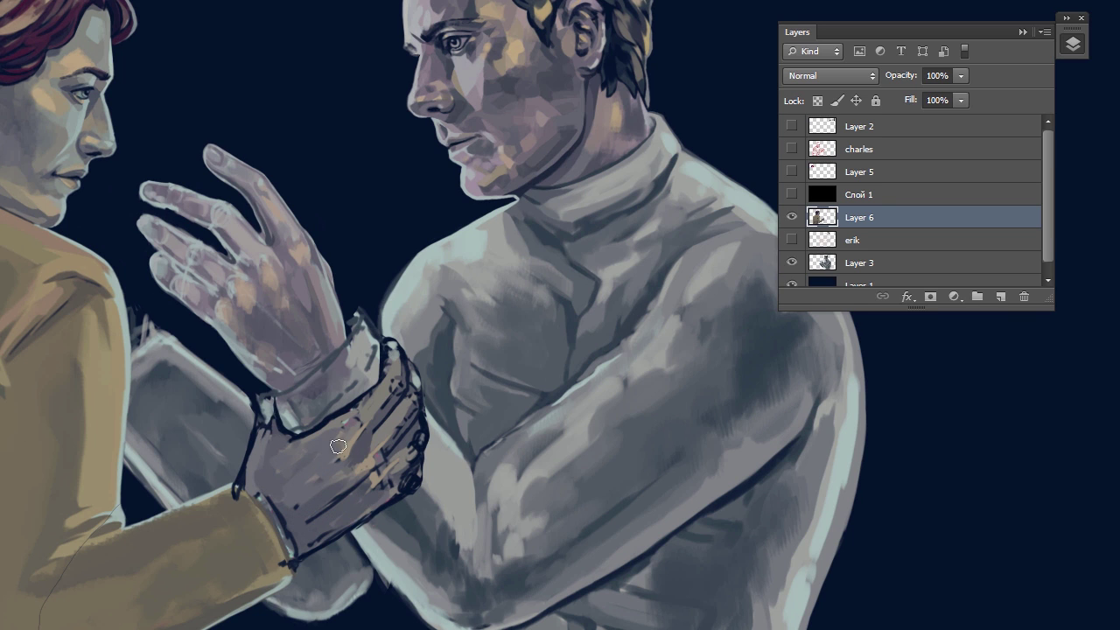
pyautogui.moveTo(362, 459)
pyautogui.mouseDown()
pyautogui.moveTo(326, 479)
pyautogui.moveTo(292, 448)
pyautogui.mouseUp()
pyautogui.scroll(2, 332, 486)
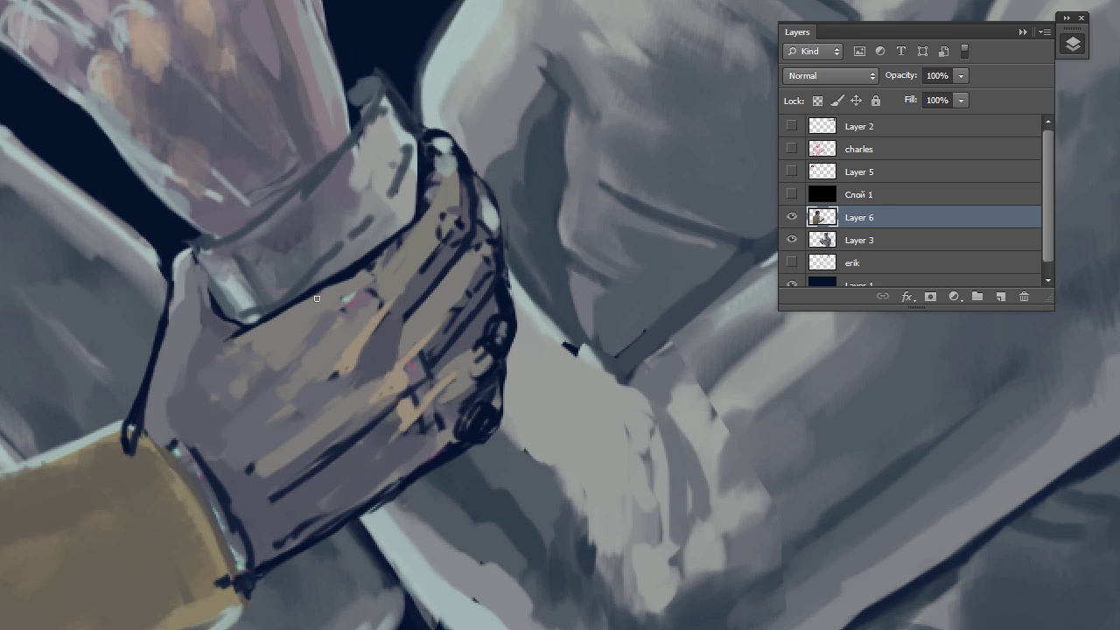
# Smooth the gripping hand's index finger with tan and mauve-grey strokes up to its fingertip.
pyautogui.moveTo(417, 224); pyautogui.dragTo(401, 230)
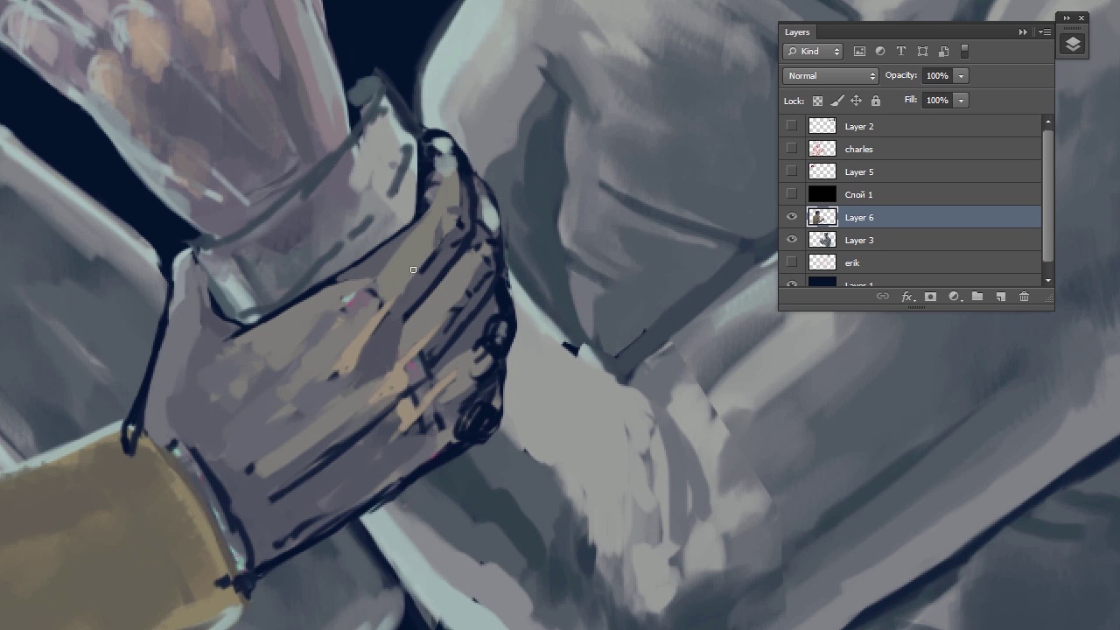
pyautogui.moveTo(431, 245); pyautogui.dragTo(390, 298)
pyautogui.scroll(2, 346, 315)
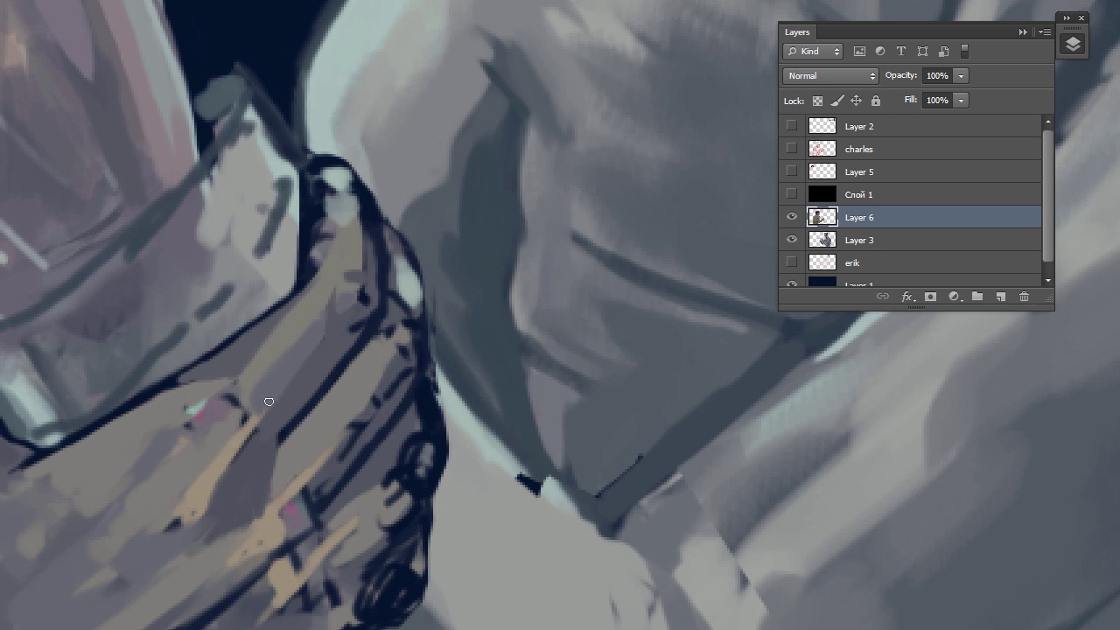
pyautogui.moveTo(345, 201)
pyautogui.mouseDown()
pyautogui.moveTo(315, 167)
pyautogui.moveTo(368, 220)
pyautogui.moveTo(307, 231)
pyautogui.moveTo(320, 188)
pyautogui.mouseUp()
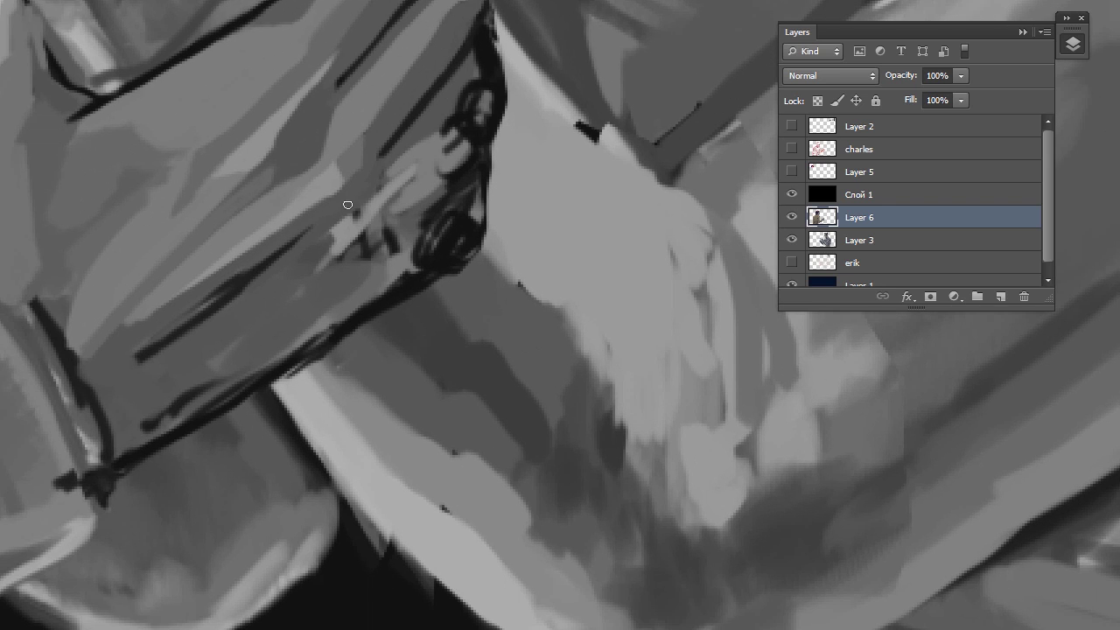
# Cover the sketch line along the gripping hand's lower edge and clean up the lower fingers with grey planes.
pyautogui.keyDown('alt'); pyautogui.click(275, 275); pyautogui.keyUp('alt')
pyautogui.moveTo(274, 275)
pyautogui.mouseDown()
pyautogui.moveTo(237, 270)
pyautogui.moveTo(117, 365)
pyautogui.mouseUp()
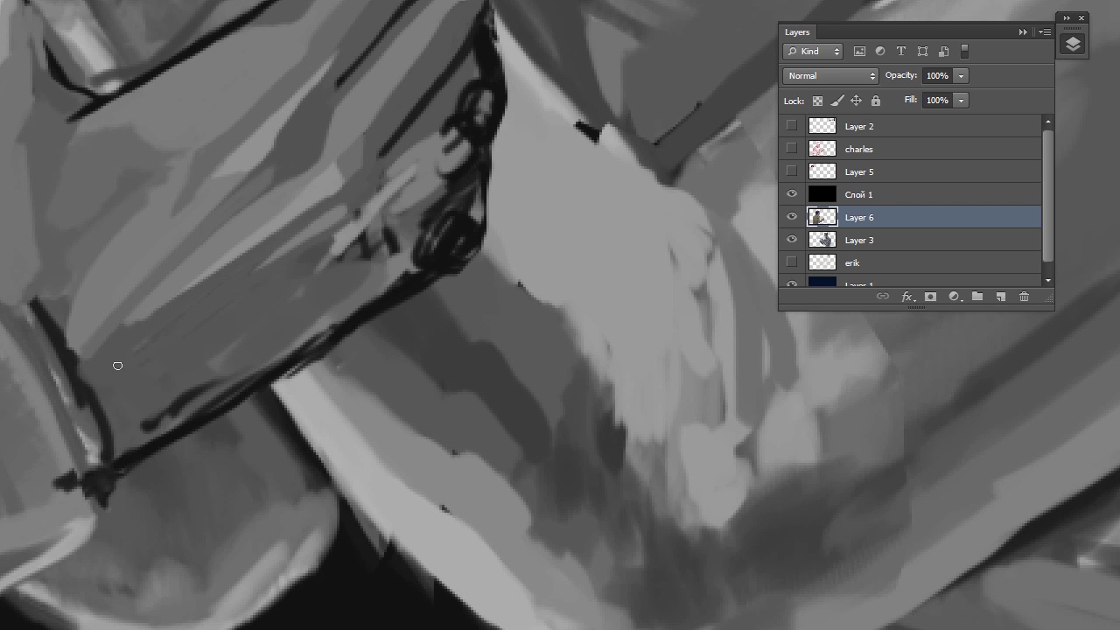
pyautogui.moveTo(393, 171)
pyautogui.mouseDown()
pyautogui.moveTo(357, 183)
pyautogui.moveTo(411, 206)
pyautogui.moveTo(385, 248)
pyautogui.moveTo(375, 208)
pyautogui.moveTo(367, 217)
pyautogui.mouseUp()
pyautogui.moveTo(407, 164); pyautogui.dragTo(418, 191)
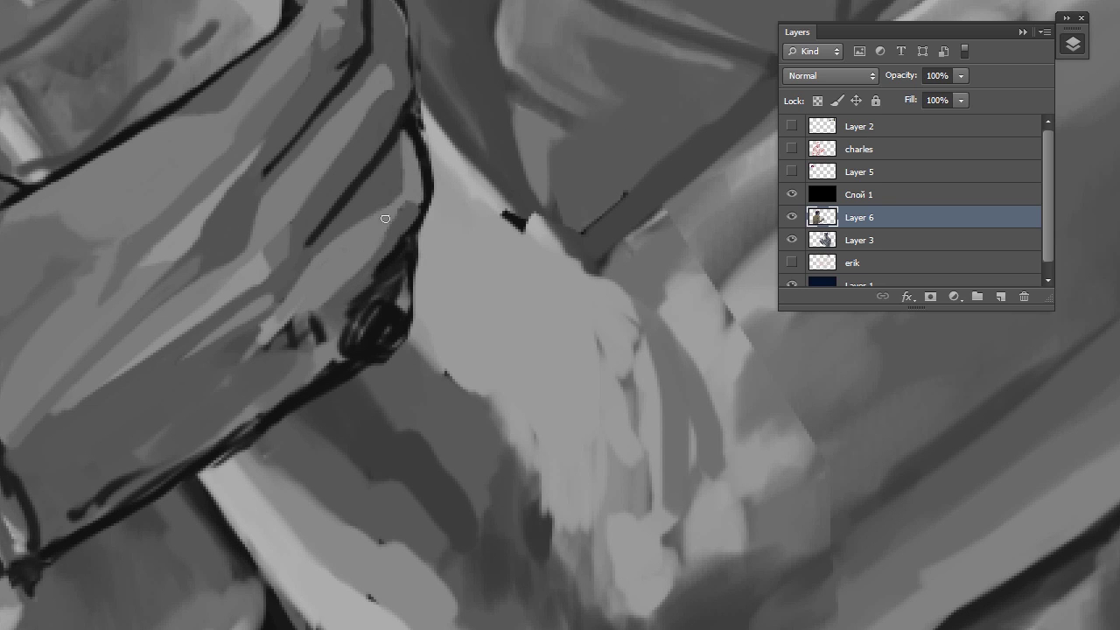
# Thin the dark contour between the gripping hand and the held sleeve cuff, and smooth the hand's grey planes.
pyautogui.scroll(-1, 385, 218)
pyautogui.scroll(-2, 350, 280)
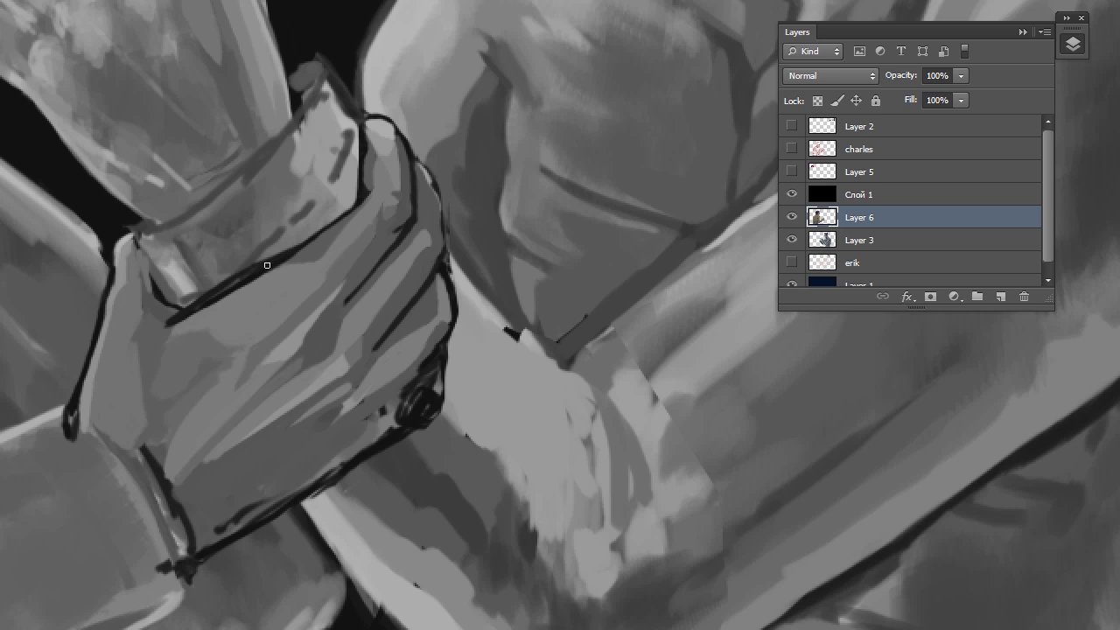
pyautogui.scroll(2, 267, 265)
pyautogui.moveTo(370, 225)
pyautogui.mouseDown()
pyautogui.moveTo(260, 265)
pyautogui.moveTo(273, 268)
pyautogui.mouseUp()
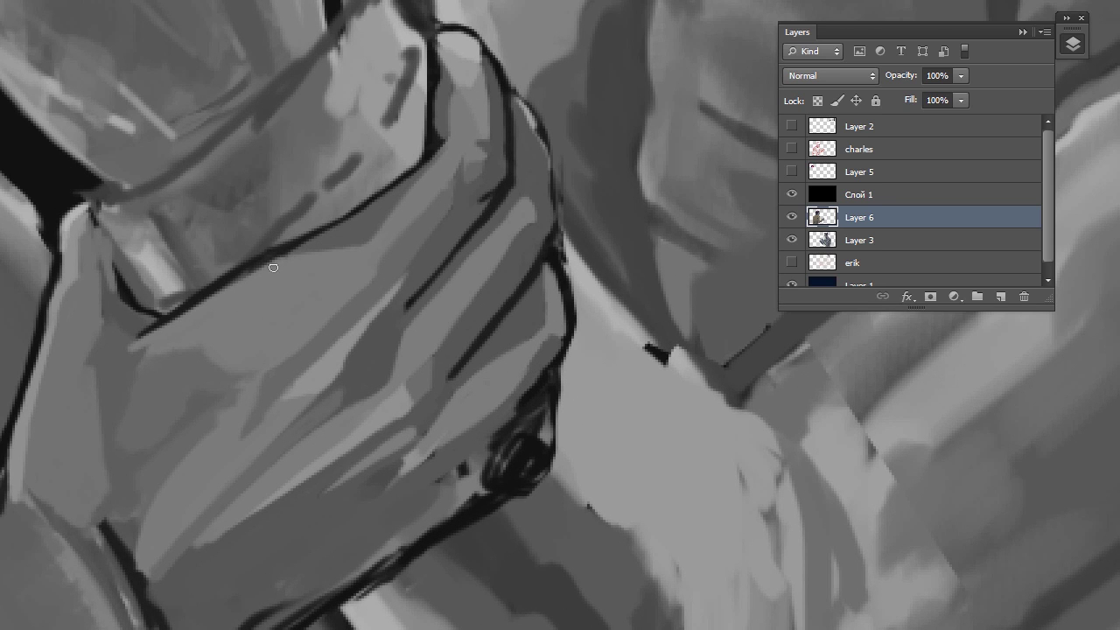
pyautogui.scroll(-1, 175, 336)
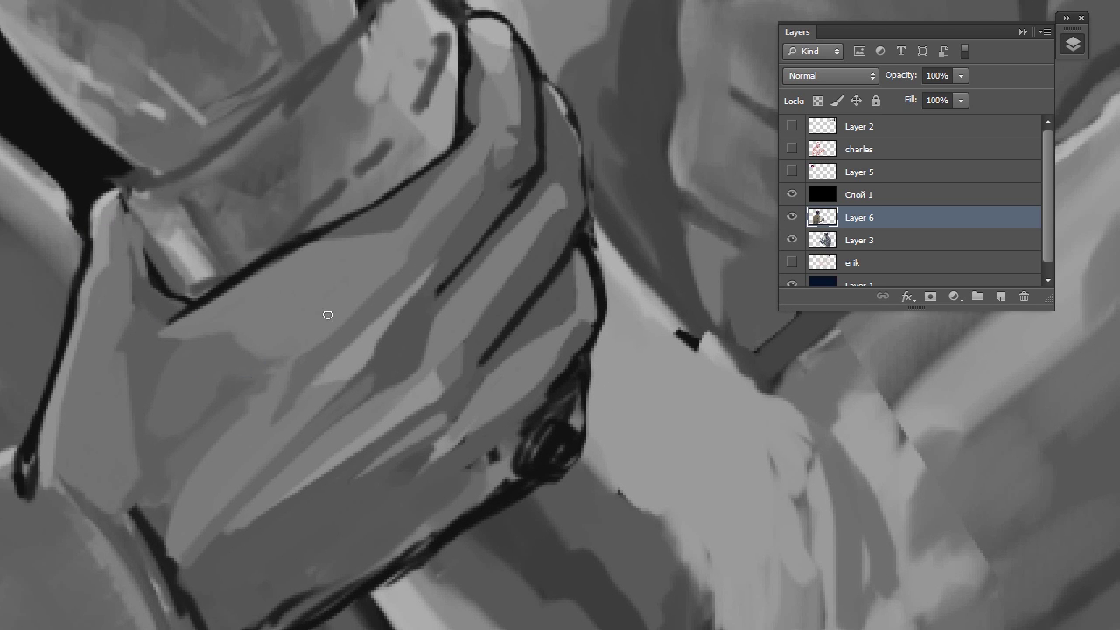
pyautogui.moveTo(254, 424); pyautogui.dragTo(4, 303)
# Replace the scribbled lower knuckle of the gripping hand with a shaped little finger and a clean dark contour.
pyautogui.rightClick(418, 87)
pyautogui.press('Escape')
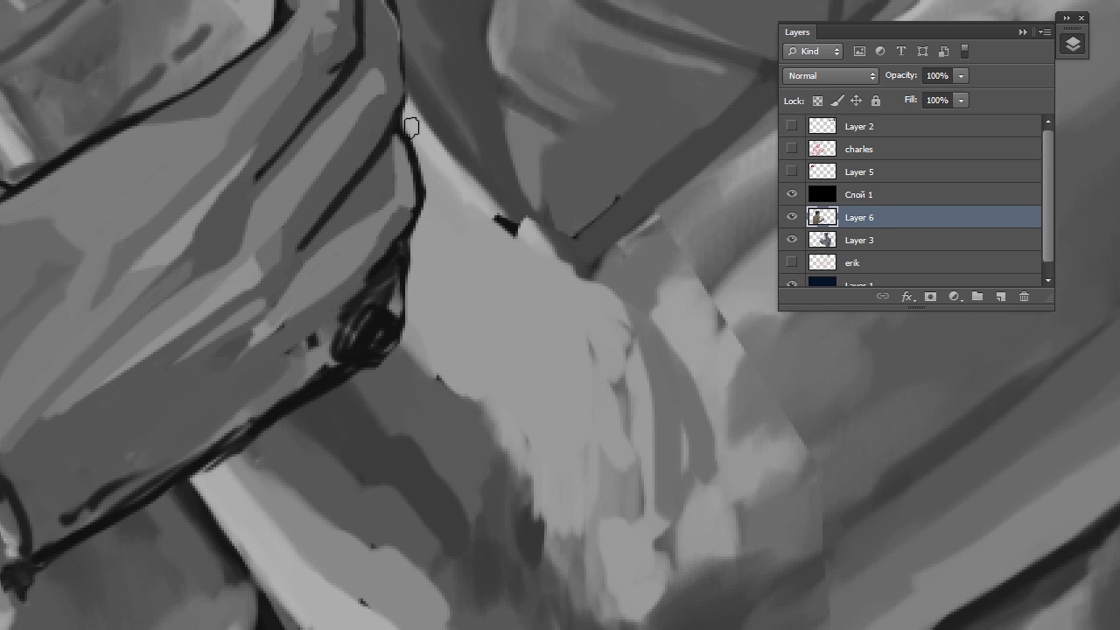
pyautogui.moveTo(265, 257); pyautogui.dragTo(455, 296)
pyautogui.press('h')
pyautogui.moveTo(326, 404)
pyautogui.mouseDown()
pyautogui.moveTo(375, 412)
pyautogui.moveTo(382, 426)
pyautogui.mouseUp()
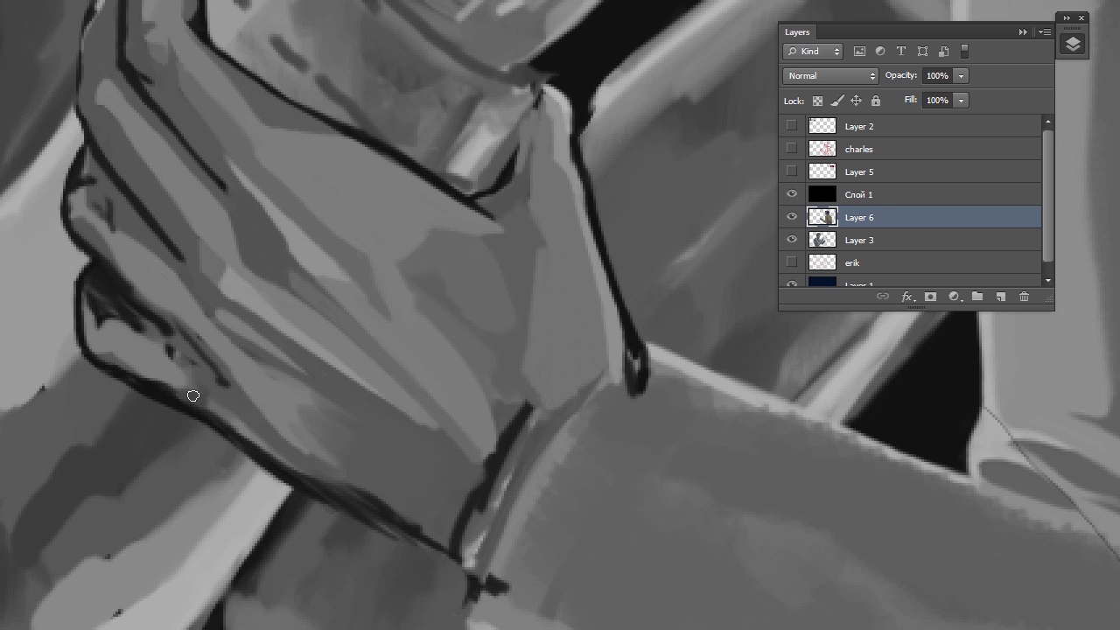
# Clean up the gripping hand's lowest fingers with sampled grey, covering the remaining dark knuckle scribbles and tidying the contour below them.
pyautogui.keyDown('alt'); pyautogui.click(106, 294); pyautogui.keyUp('alt')
pyautogui.moveTo(107, 294); pyautogui.dragTo(61, 284)
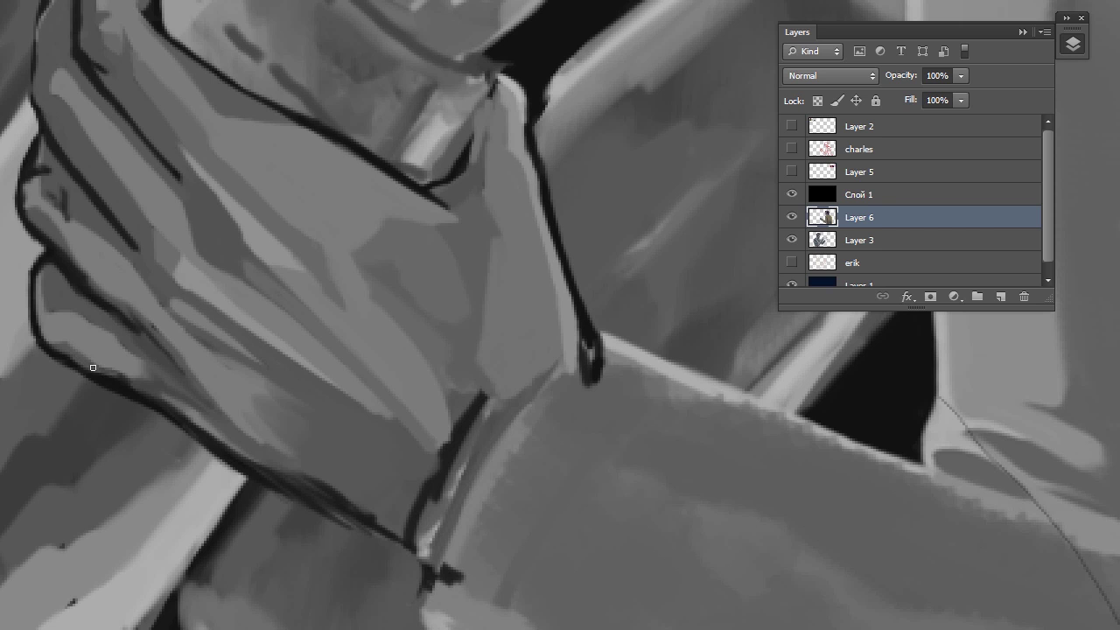
pyautogui.moveTo(162, 391)
pyautogui.mouseDown()
pyautogui.moveTo(225, 445)
pyautogui.moveTo(403, 529)
pyautogui.mouseUp()
pyautogui.hotkey('ctrl', '+')
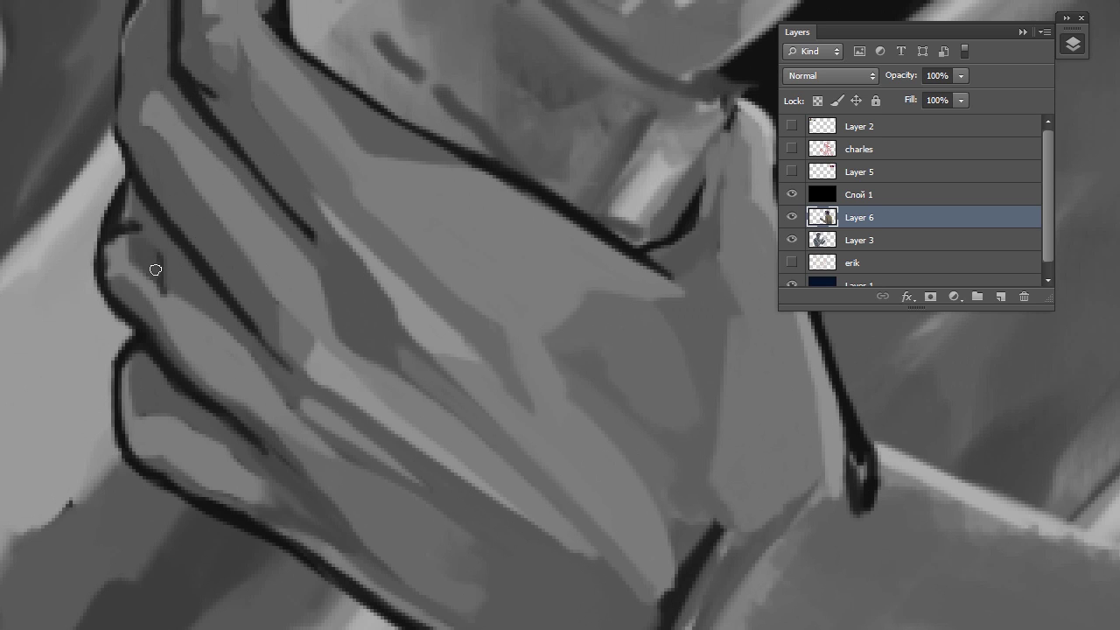
# Refine the grey planes and dark dividing contours of the gripping hand's middle and index fingers.
pyautogui.moveTo(231, 138); pyautogui.dragTo(180, 250)
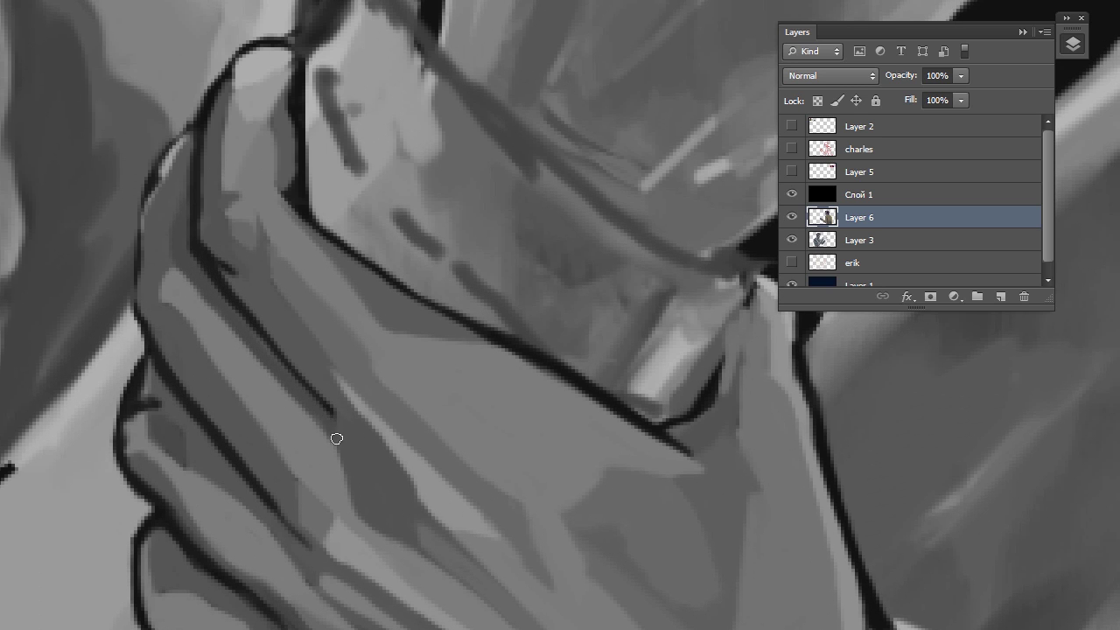
pyautogui.scroll(-2, 307, 308)
pyautogui.scroll(1, 332, 260)
pyautogui.scroll(-1, 262, 311)
pyautogui.moveTo(267, 310)
pyautogui.mouseDown()
pyautogui.moveTo(250, 375)
pyautogui.moveTo(255, 451)
pyautogui.mouseUp()
pyautogui.moveTo(236, 404)
pyautogui.mouseDown()
pyautogui.moveTo(276, 476)
pyautogui.moveTo(310, 479)
pyautogui.moveTo(341, 516)
pyautogui.moveTo(252, 401)
pyautogui.mouseUp()
pyautogui.moveTo(374, 556); pyautogui.dragTo(252, 372)
# Sharpen the pale rim highlights on the lowest hair tips at the nape and extend dark strands from them.
pyautogui.moveTo(161, 351); pyautogui.dragTo(318, 420)
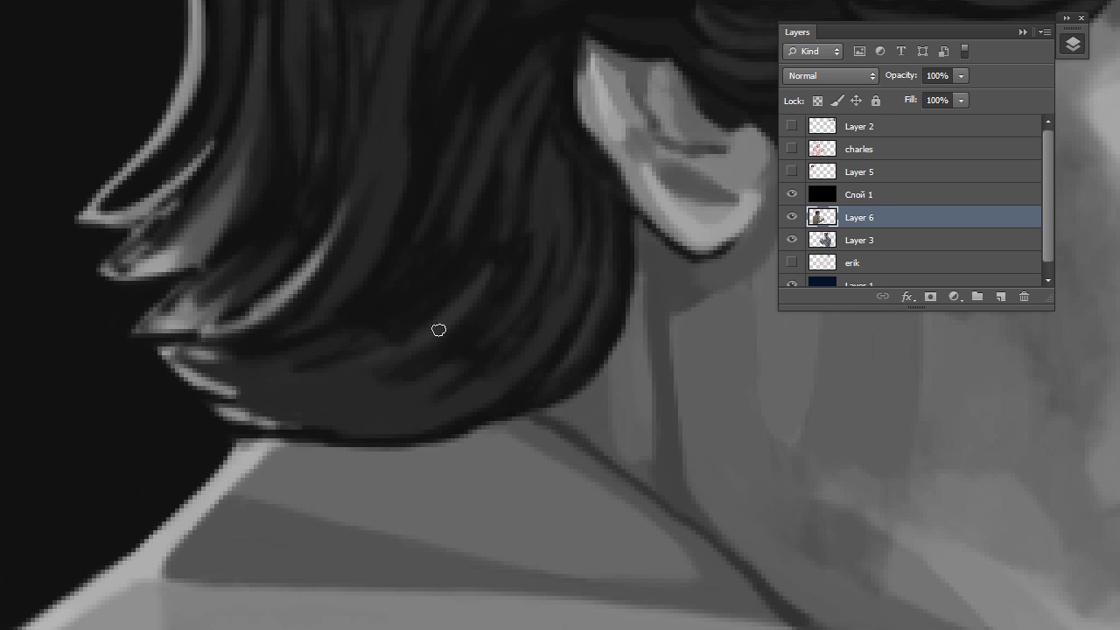
pyautogui.moveTo(161, 349); pyautogui.dragTo(224, 356)
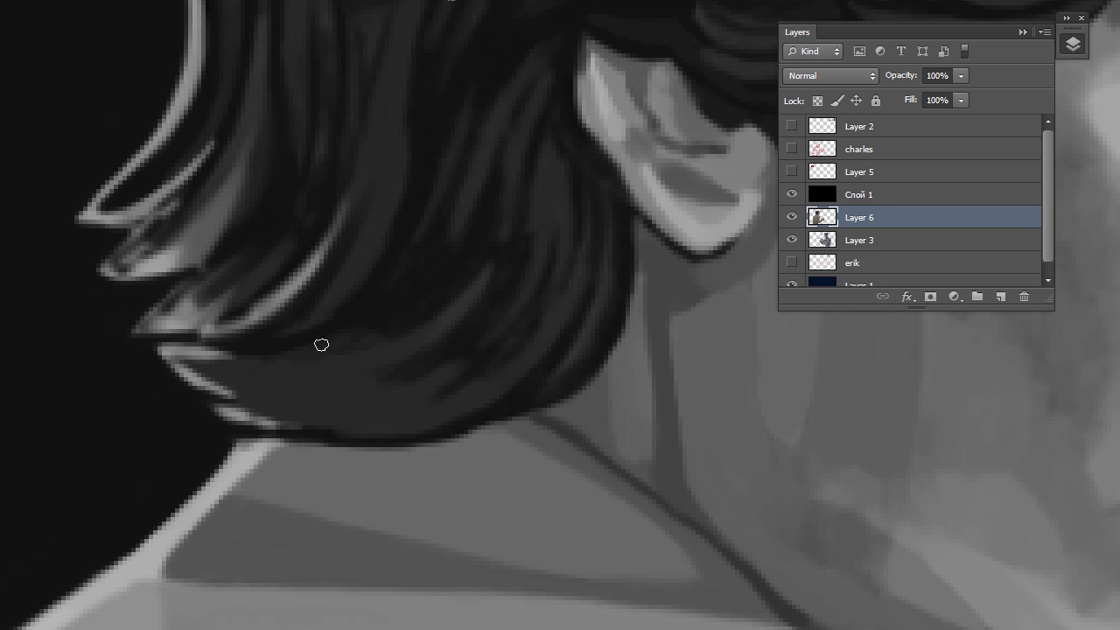
pyautogui.moveTo(261, 413); pyautogui.dragTo(218, 408)
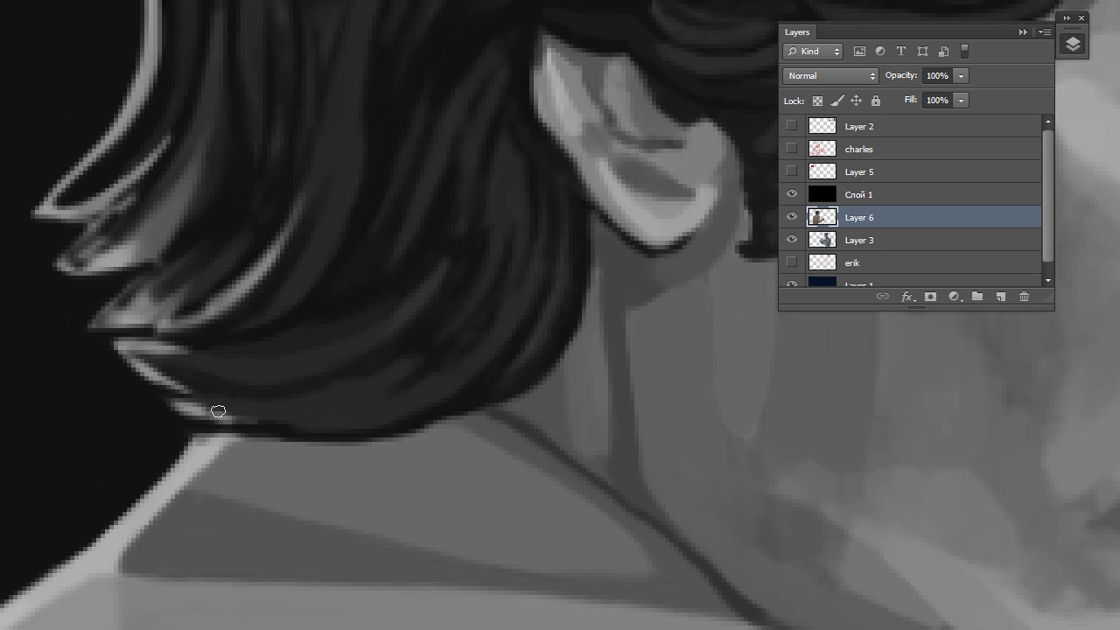
pyautogui.scroll(2, 225, 250)
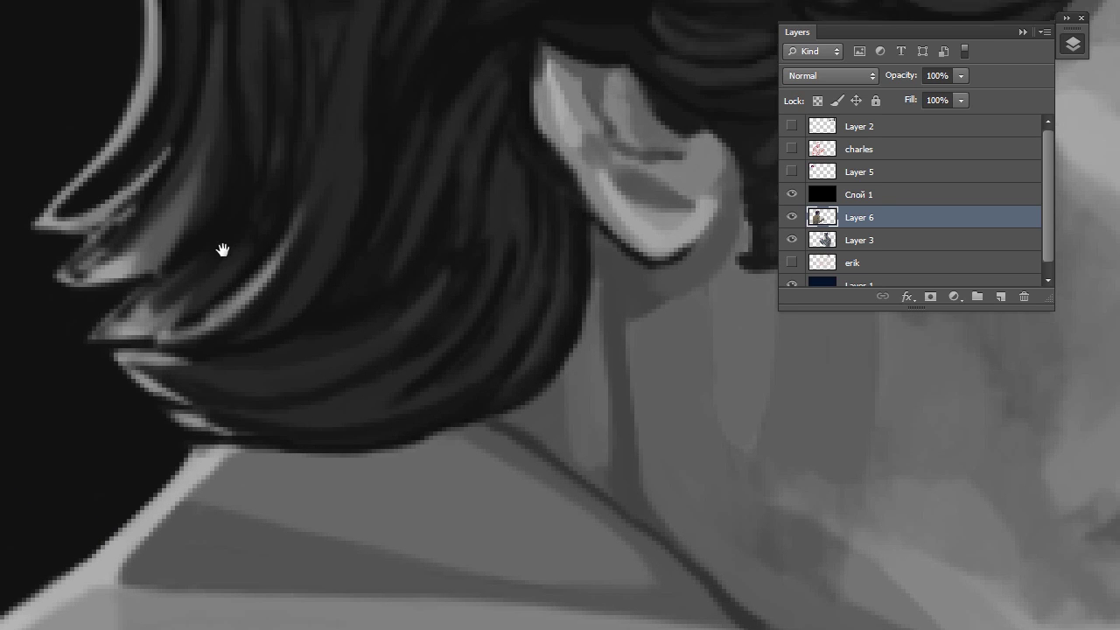
# Repaint the sketchy flicked-out hair tips above the nape as clean grey locks with pale rim-lit edges.
pyautogui.moveTo(139, 235)
pyautogui.mouseDown()
pyautogui.moveTo(78, 292)
pyautogui.moveTo(140, 239)
pyautogui.moveTo(132, 297)
pyautogui.mouseUp()
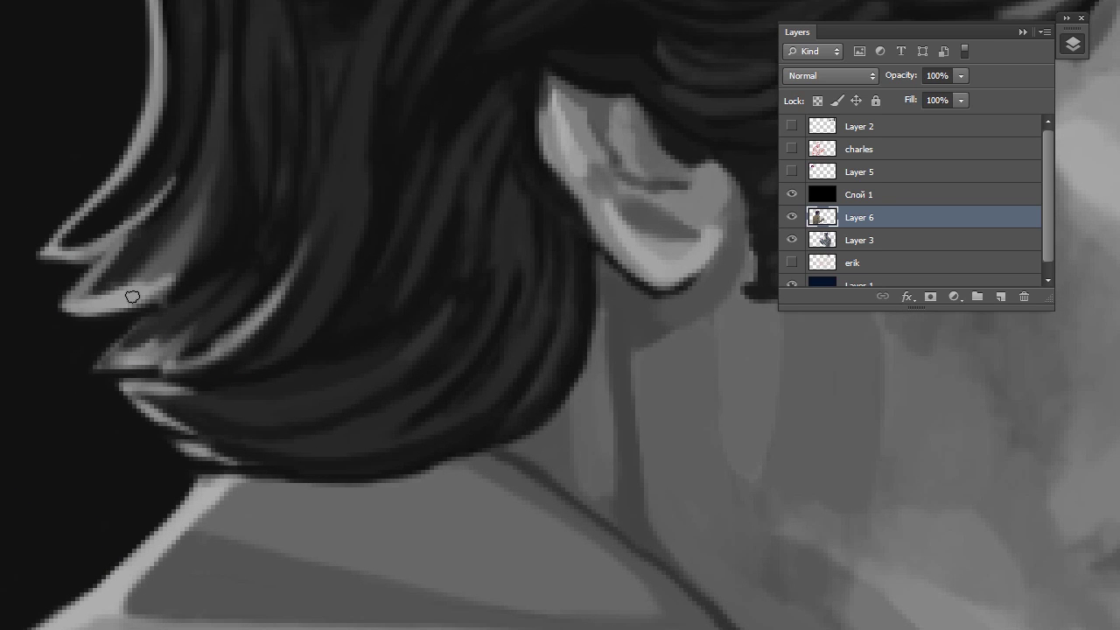
pyautogui.moveTo(76, 255); pyautogui.dragTo(120, 248)
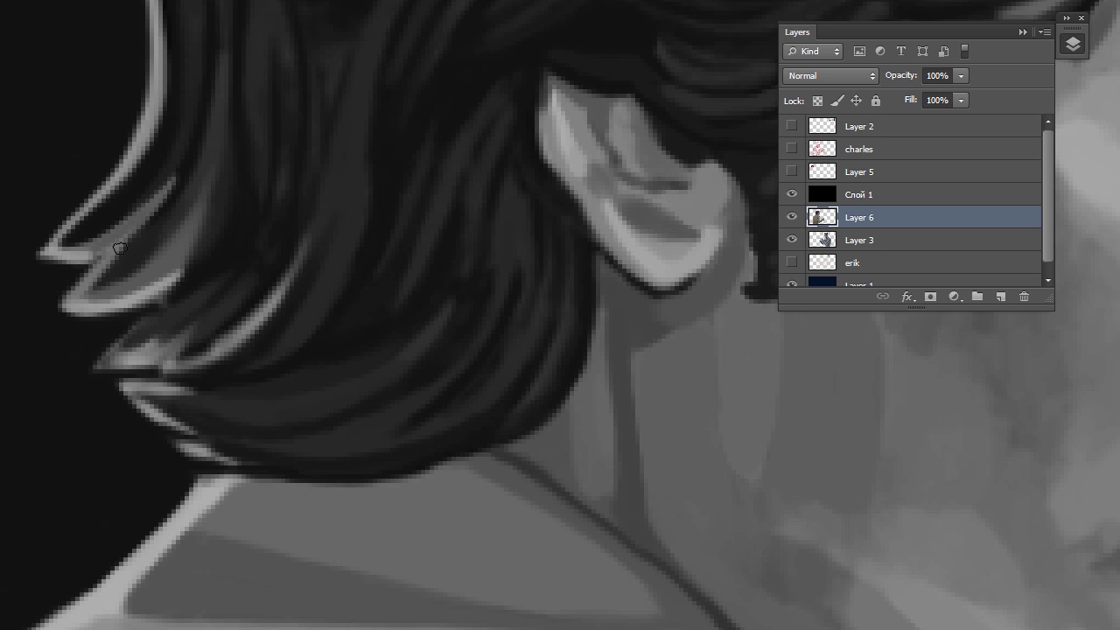
pyautogui.scroll(-2, 130, 208)
pyautogui.scroll(-2, 98, 229)
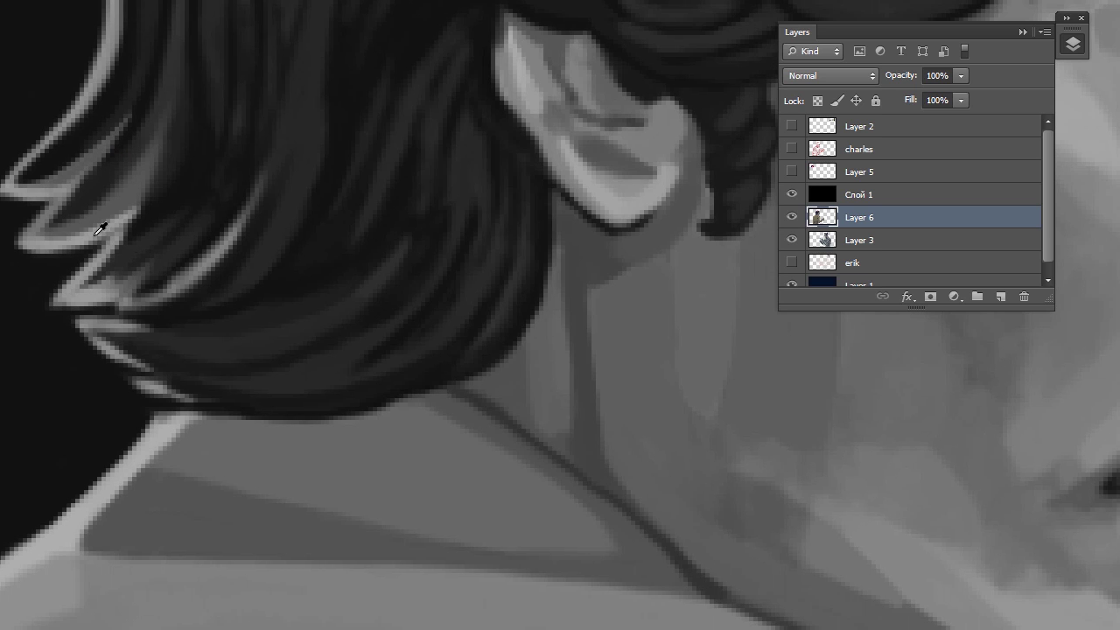
pyautogui.scroll(-1, 107, 360)
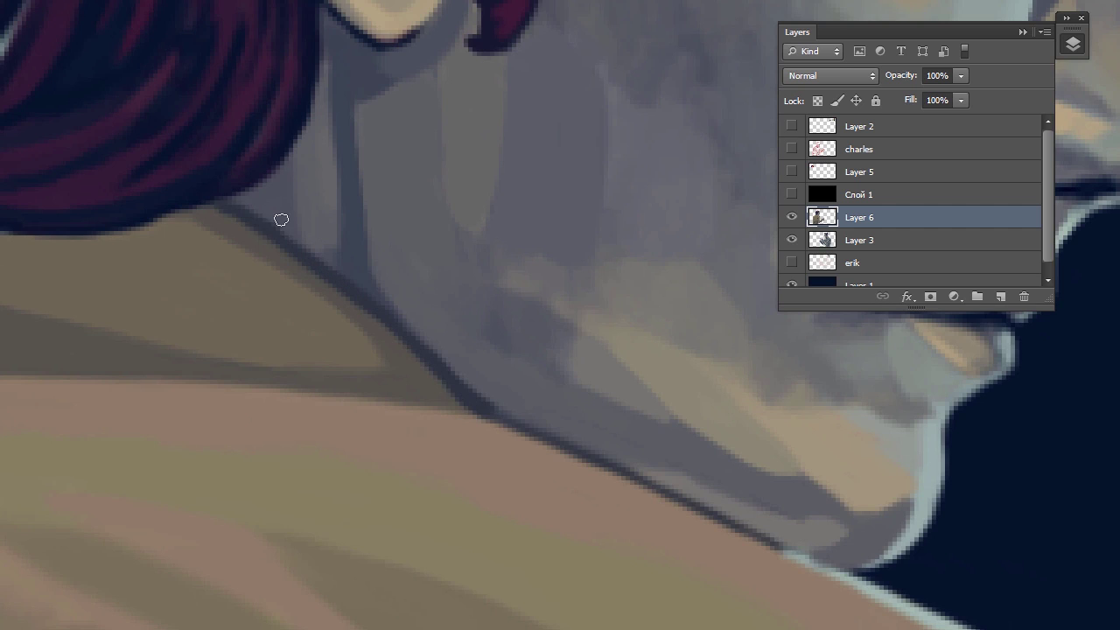
# Cover the light streaks on the hair's crown above the forelock with smooth dark plum strokes.
pyautogui.scroll(5, 281, 220)
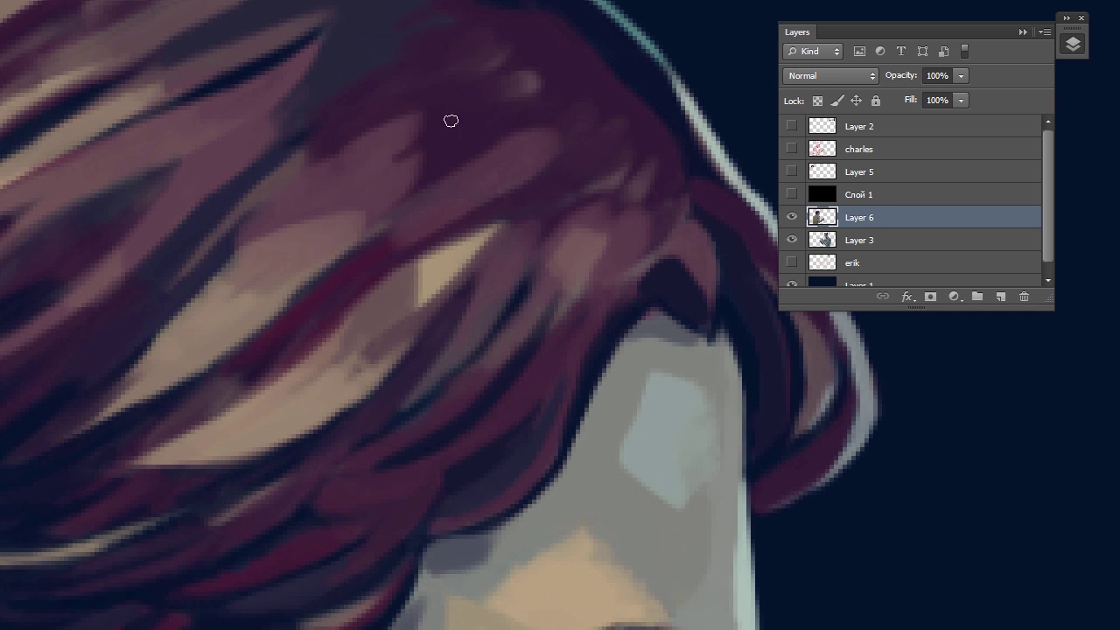
pyautogui.hscroll(3, 429, 99)
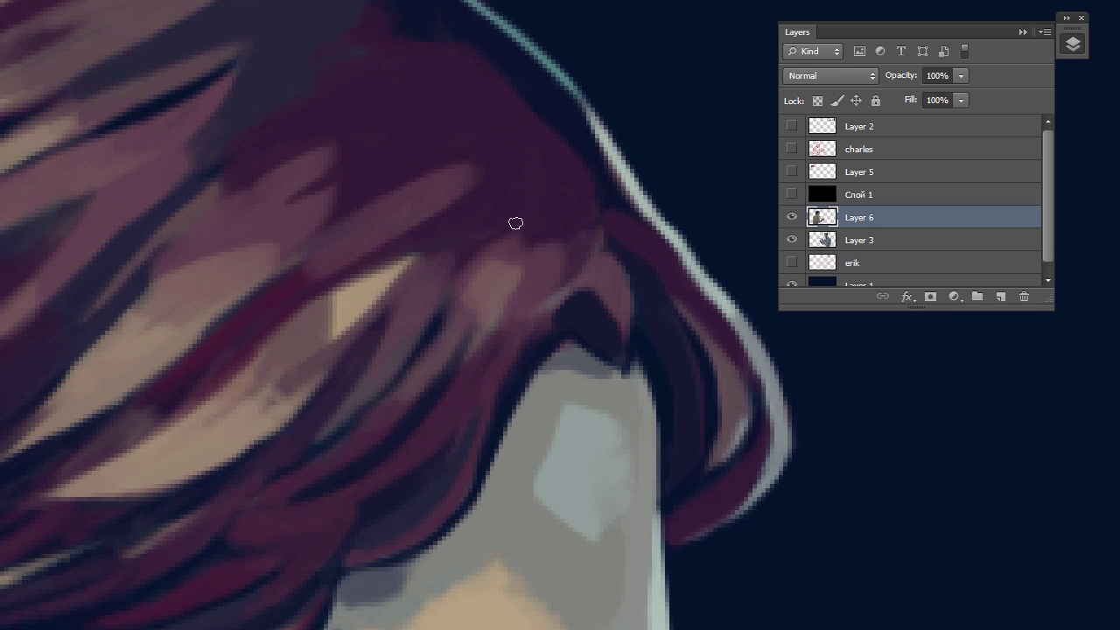
pyautogui.moveTo(150, 413); pyautogui.dragTo(61, 477)
pyautogui.hscroll(1, 173, 413)
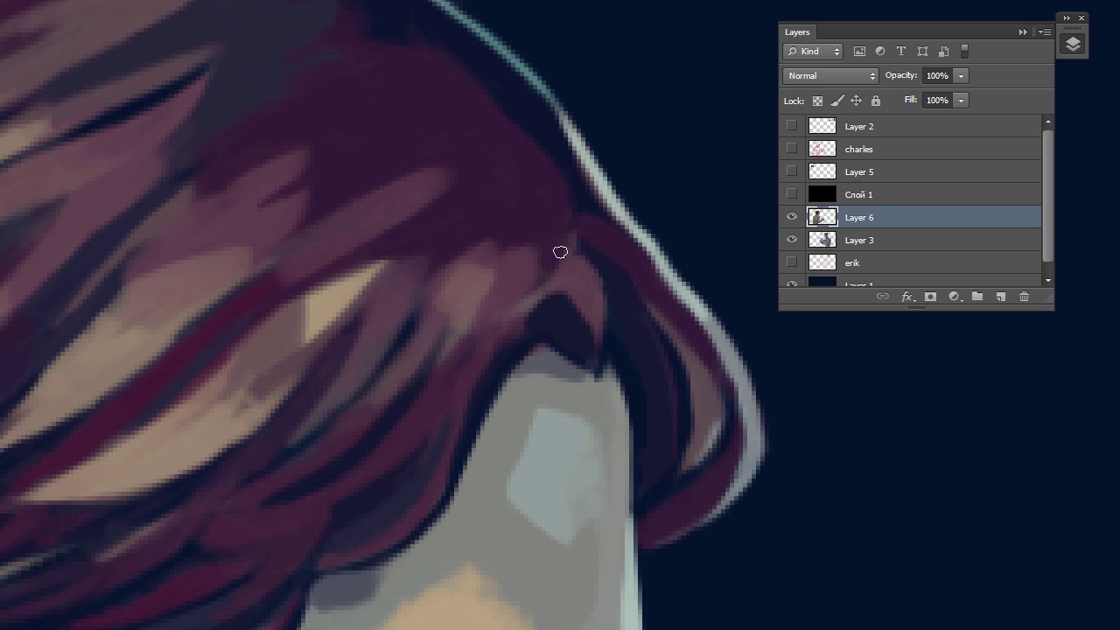
pyautogui.scroll(-3, 454, 244)
pyautogui.scroll(3, 400, 212)
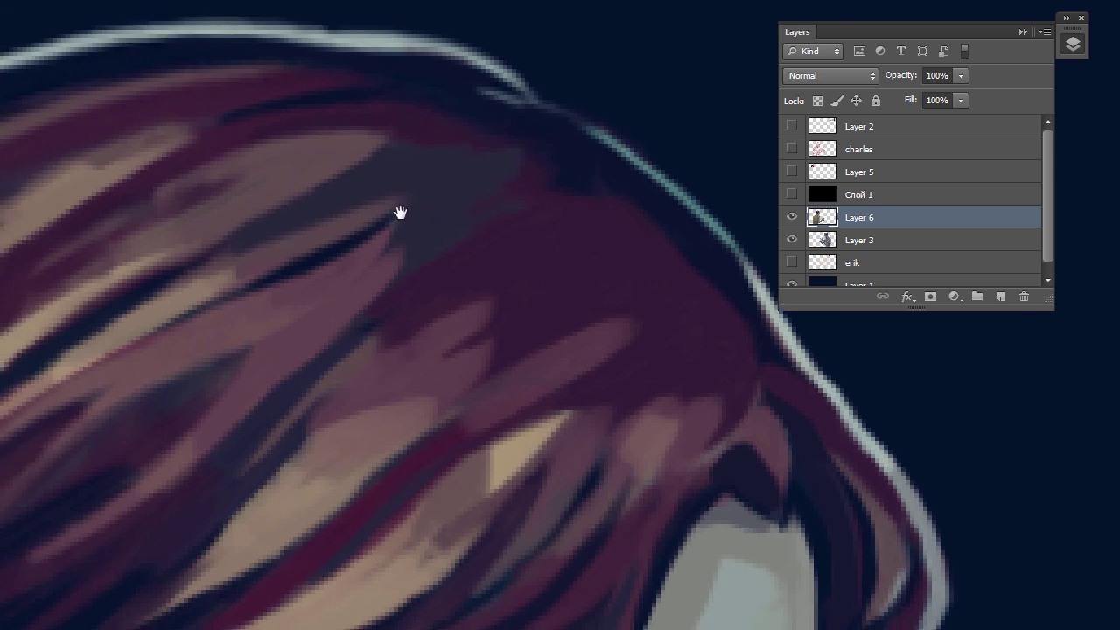
# Blend the dark patch on the hair's crown with sampled plum and soften the mauve shadow along the hairline.
pyautogui.keyDown('alt'); pyautogui.click(453, 260); pyautogui.keyUp('alt')
pyautogui.moveTo(555, 79); pyautogui.dragTo(381, 254)
pyautogui.scroll(-3, 358, 278)
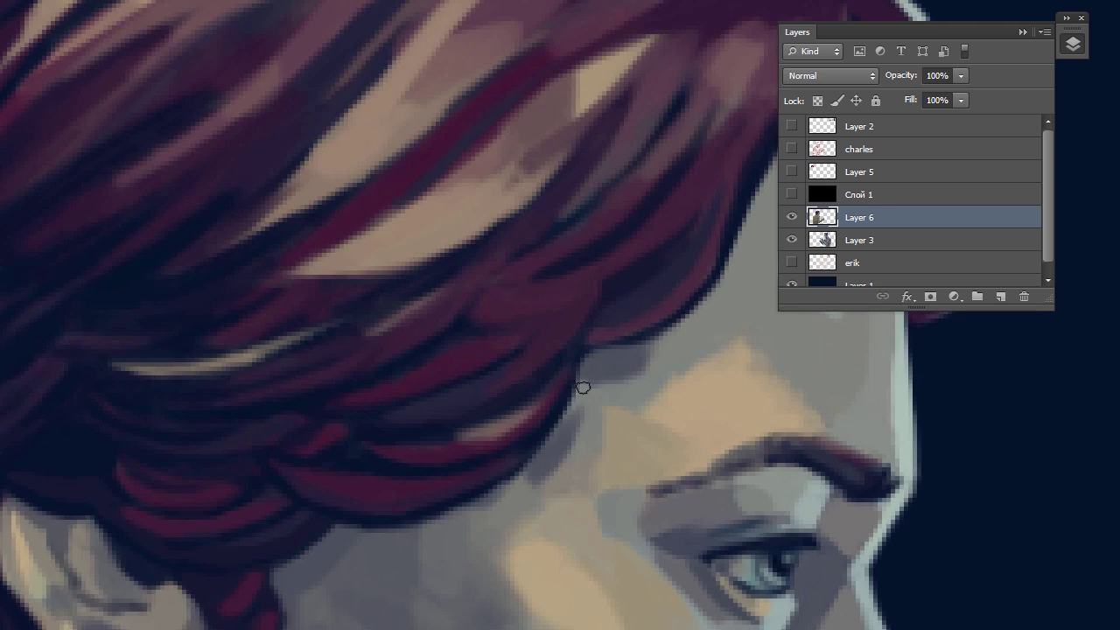
pyautogui.scroll(-3, 367, 233)
pyautogui.scroll(-3, 351, 291)
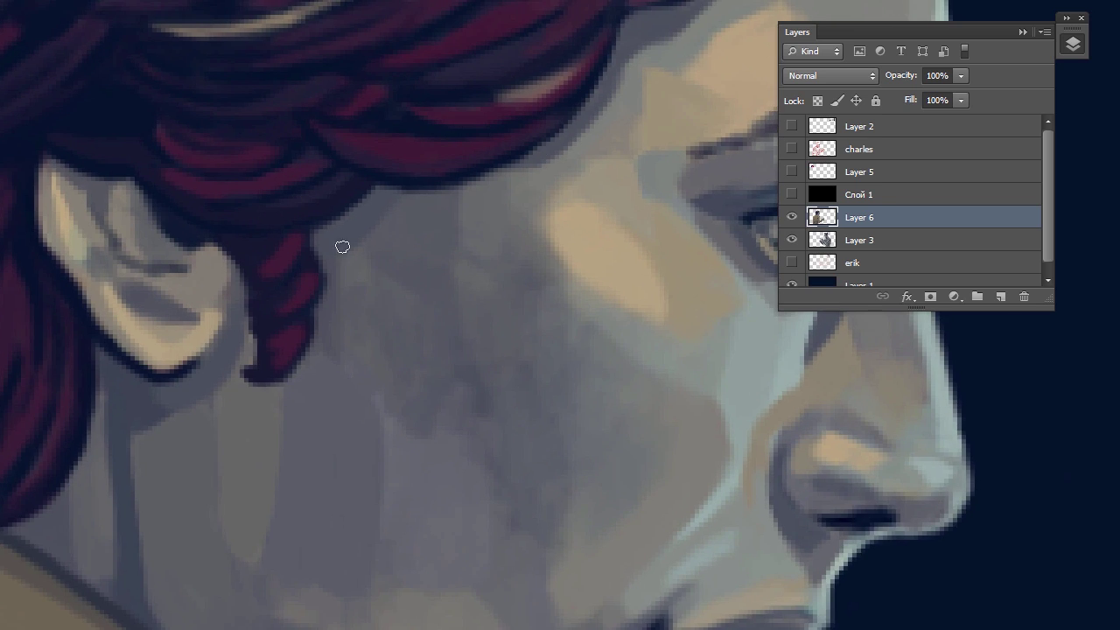
pyautogui.scroll(-5, 287, 338)
# Make Layer 3 active and cover the sketched dashes on the held sleeve cuff with a light grey plane.
pyautogui.keyDown('ctrl'); pyautogui.click(280, 151); pyautogui.keyUp('ctrl')
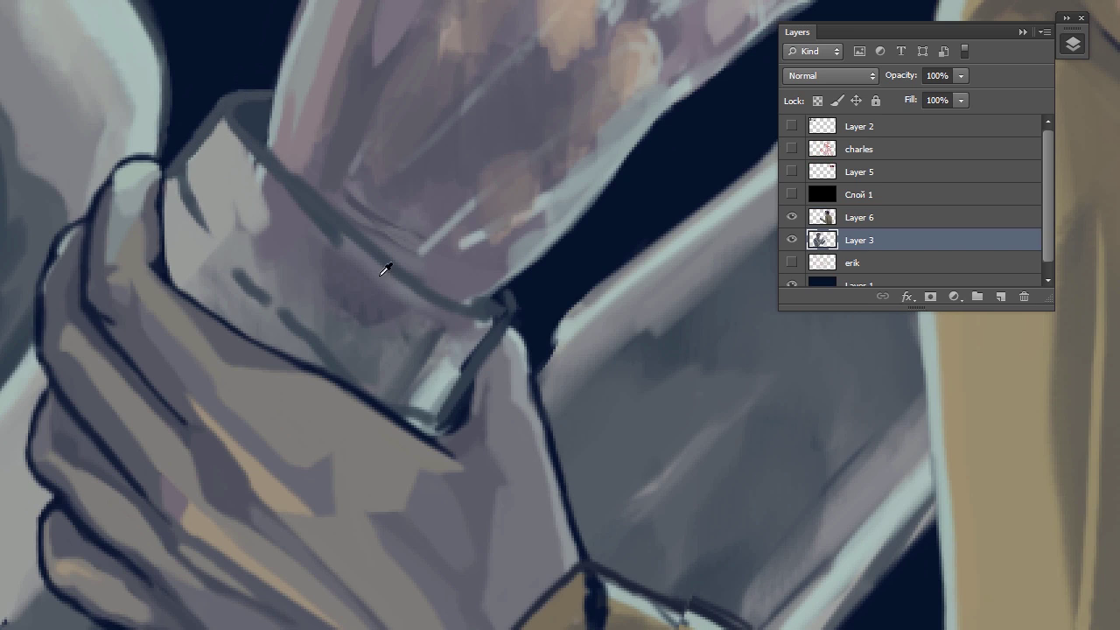
pyautogui.moveTo(182, 258); pyautogui.dragTo(210, 307)
pyautogui.hscroll(-5, 121, 188)
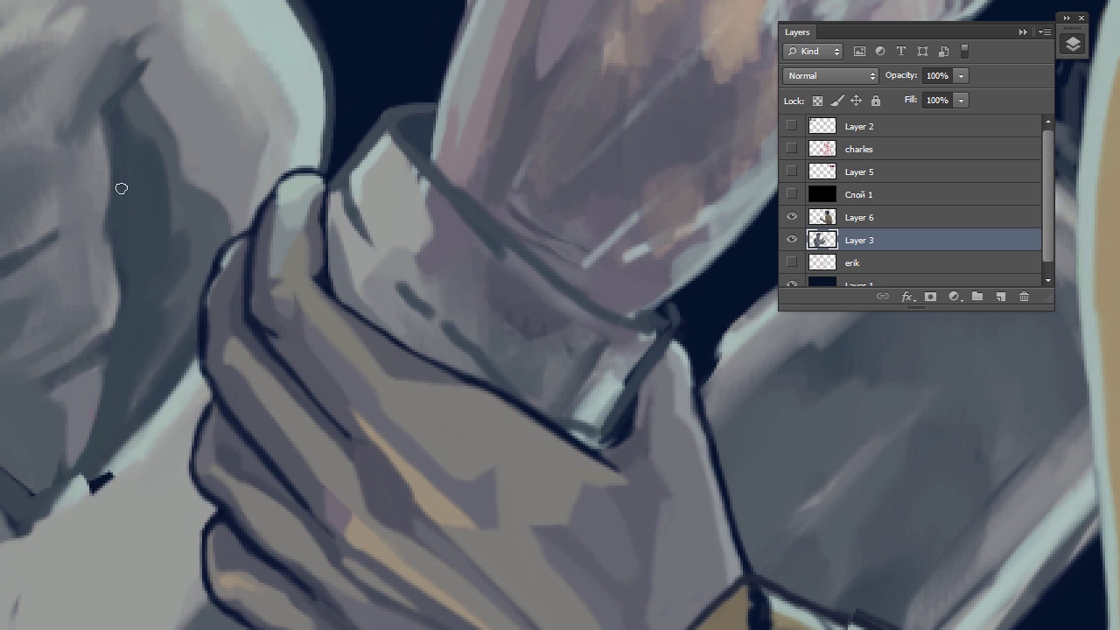
pyautogui.hscroll(10, 114, 369)
pyautogui.scroll(3, 113, 369)
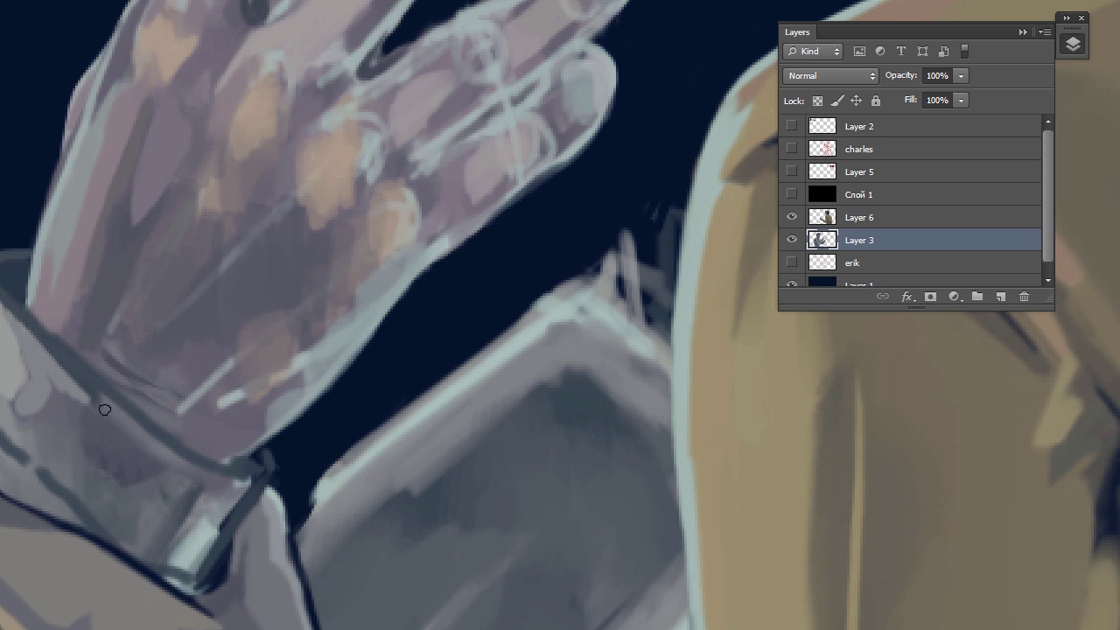
pyautogui.keyDown('alt'); pyautogui.click(67, 380); pyautogui.keyUp('alt')
pyautogui.moveTo(35, 411); pyautogui.dragTo(74, 473)
# Smooth the held cuff's mottled shadow with flat grey strokes up to its bright fold.
pyautogui.scroll(-4, 53, 293)
pyautogui.hscroll(1, 53, 294)
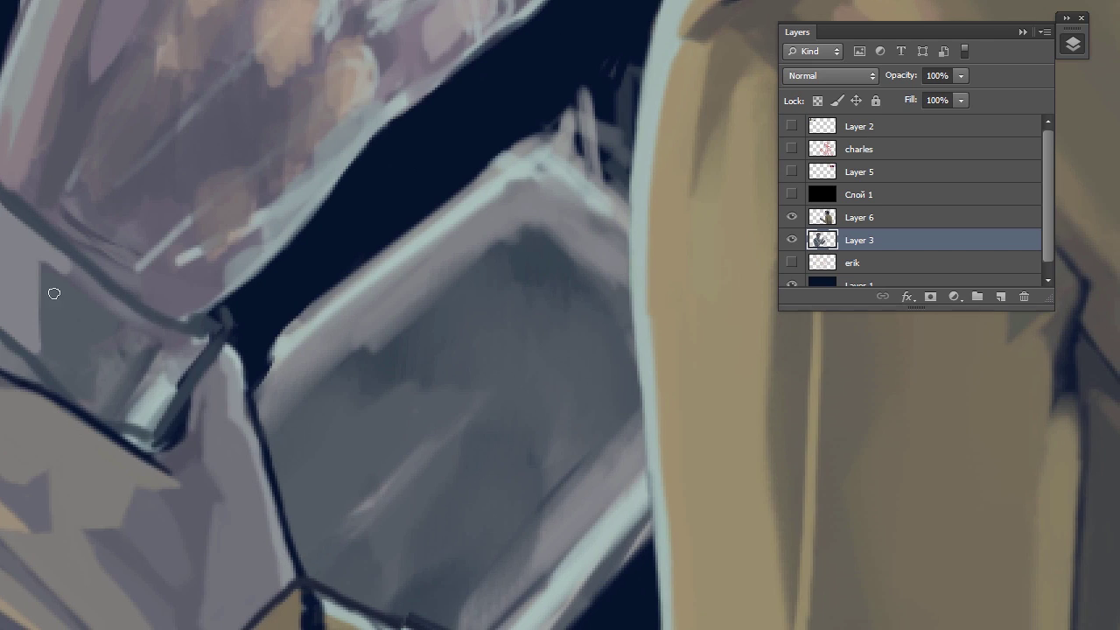
pyautogui.moveTo(104, 349)
pyautogui.mouseDown()
pyautogui.moveTo(149, 336)
pyautogui.moveTo(121, 383)
pyautogui.mouseUp()
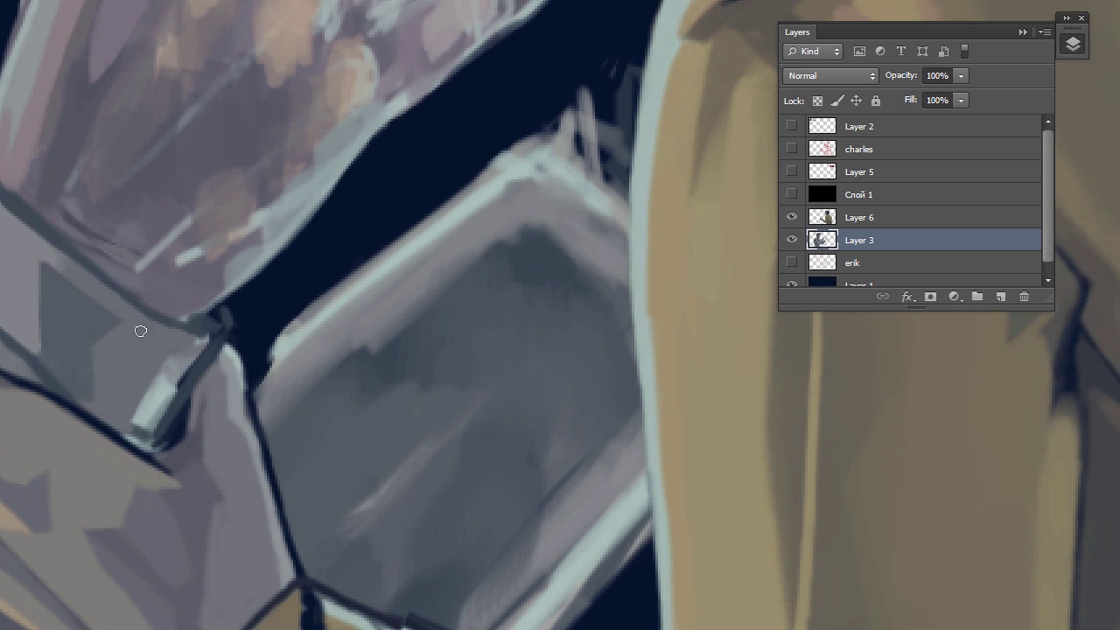
pyautogui.moveTo(162, 420); pyautogui.dragTo(202, 354)
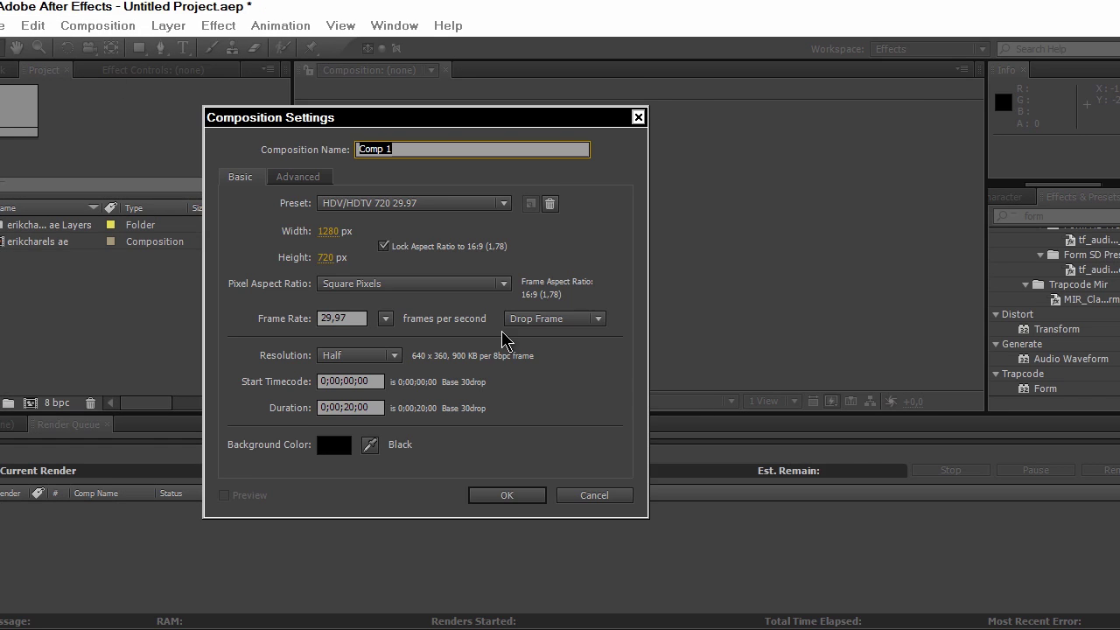
# In After Effects, create a 1280 x 720, 20-second composition and place the Ramp start at -392,368 and its end at 0,360 on the map solid.
pyautogui.click(525, 494)
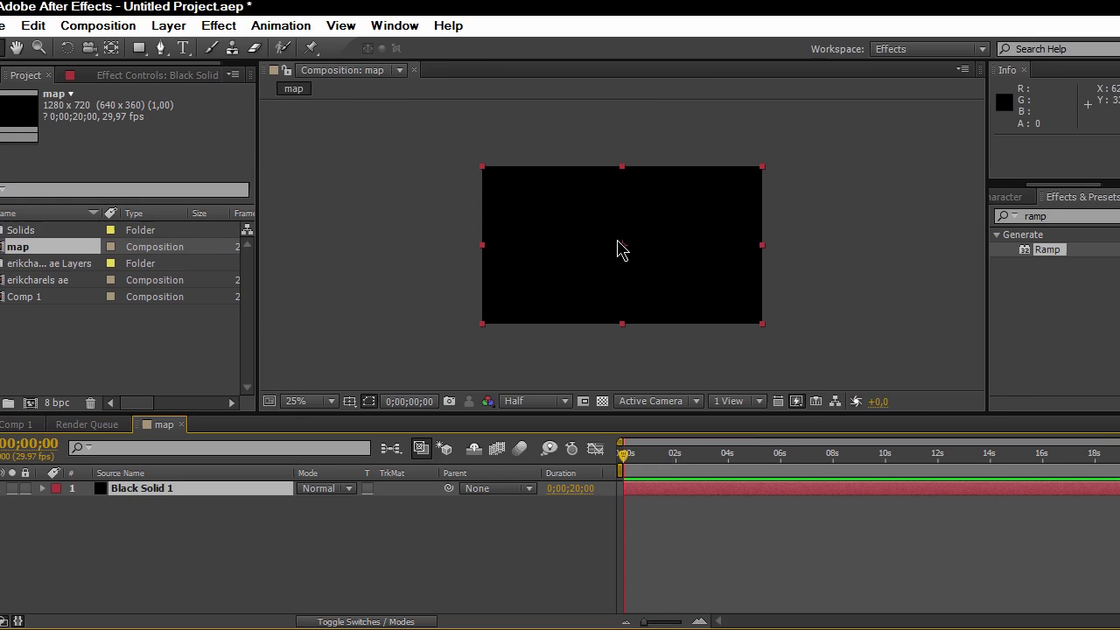
pyautogui.moveTo(618, 251); pyautogui.dragTo(707, 270)
pyautogui.moveTo(622, 166); pyautogui.dragTo(397, 246)
pyautogui.moveTo(622, 324); pyautogui.dragTo(482, 245)
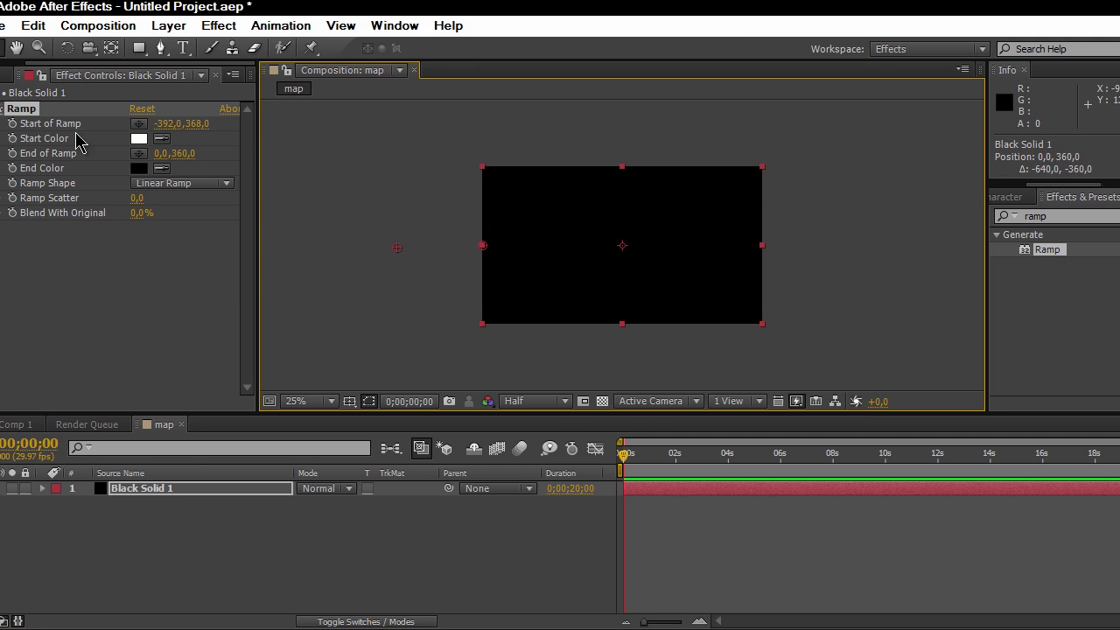
# Animate the ramp by moving its end point past the frame's right edge and its start point to 1288,360 at about five seconds.
pyautogui.moveTo(704, 448); pyautogui.dragTo(755, 455)
pyautogui.moveTo(482, 245); pyautogui.dragTo(826, 245)
pyautogui.moveTo(397, 252); pyautogui.dragTo(762, 250)
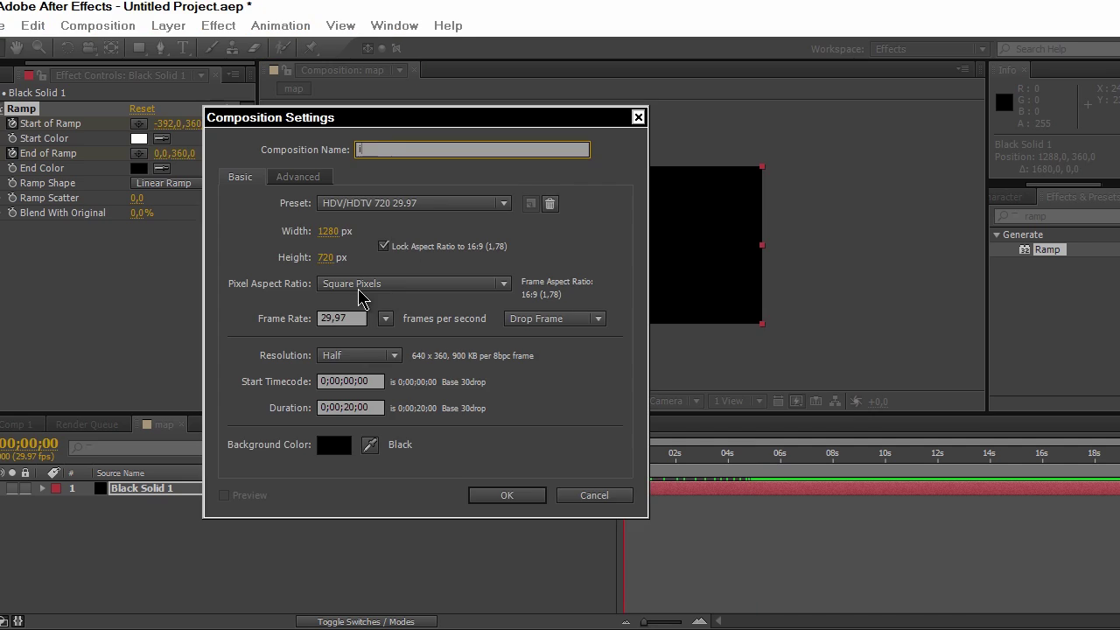
# Create the 1280 x 720 image composition and add the imported artwork to it.
pyautogui.press('Return')
pyautogui.moveTo(13, 282); pyautogui.dragTo(125, 493)
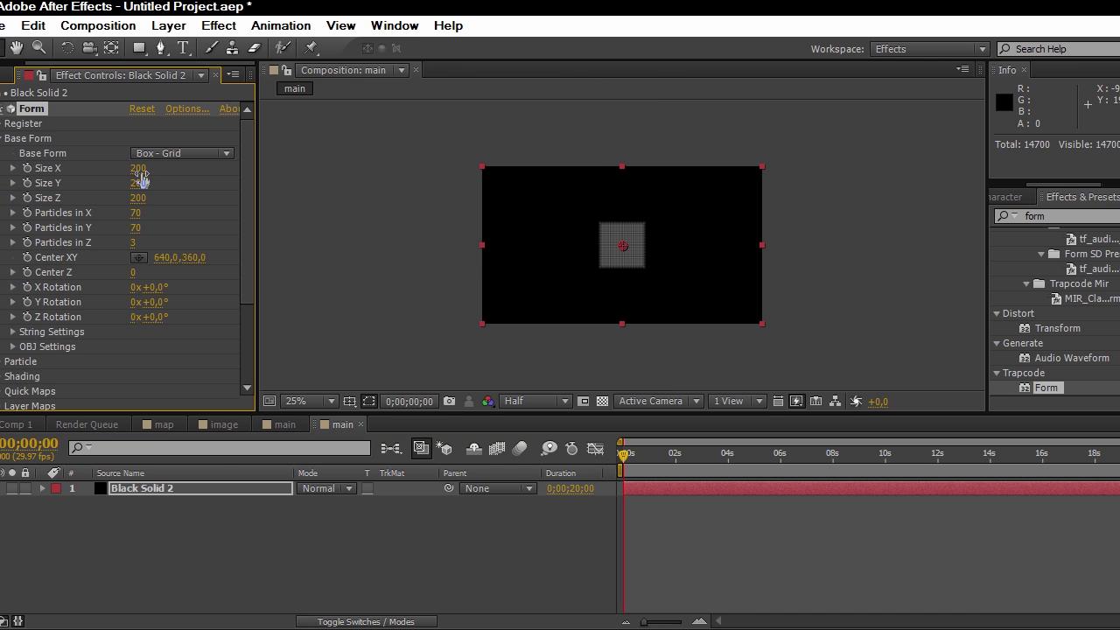
# Set the Form effect's base form Size X to 1280 and Size Y to 720.
pyautogui.click(138, 168)
pyautogui.write('1280')
pyautogui.press('Return')
pyautogui.click(138, 182)
pyautogui.write('720')
pyautogui.press('Return')
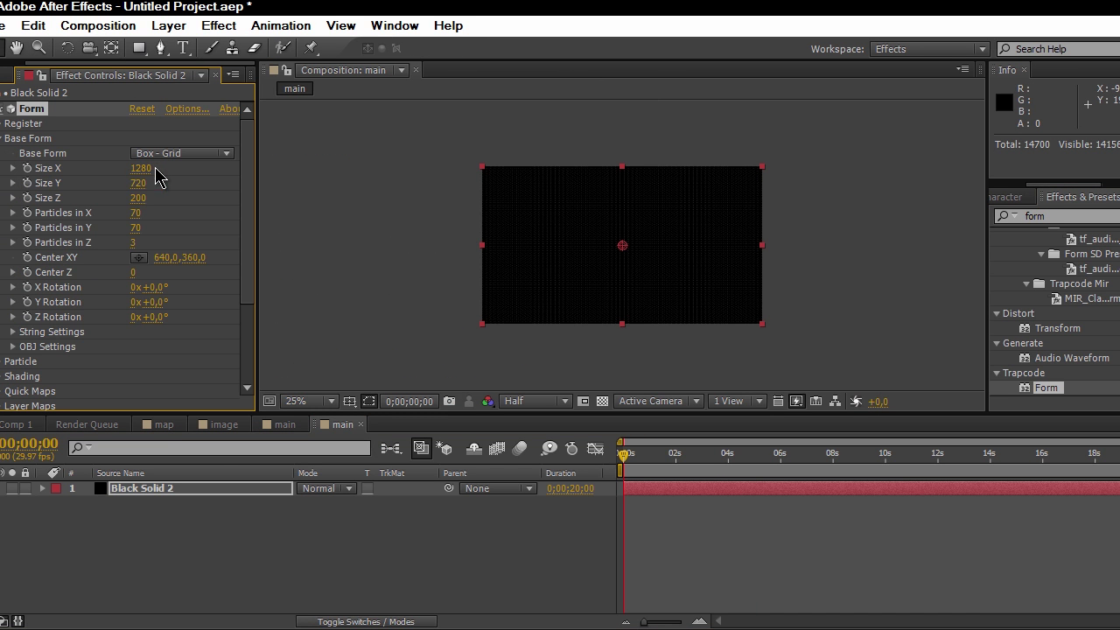
# Set the Form grid to 1280 particles in X and 720 particles in Y.
pyautogui.write('1280')
pyautogui.press('Return')
pyautogui.click(135, 228)
pyautogui.write('720')
pyautogui.press('Return')
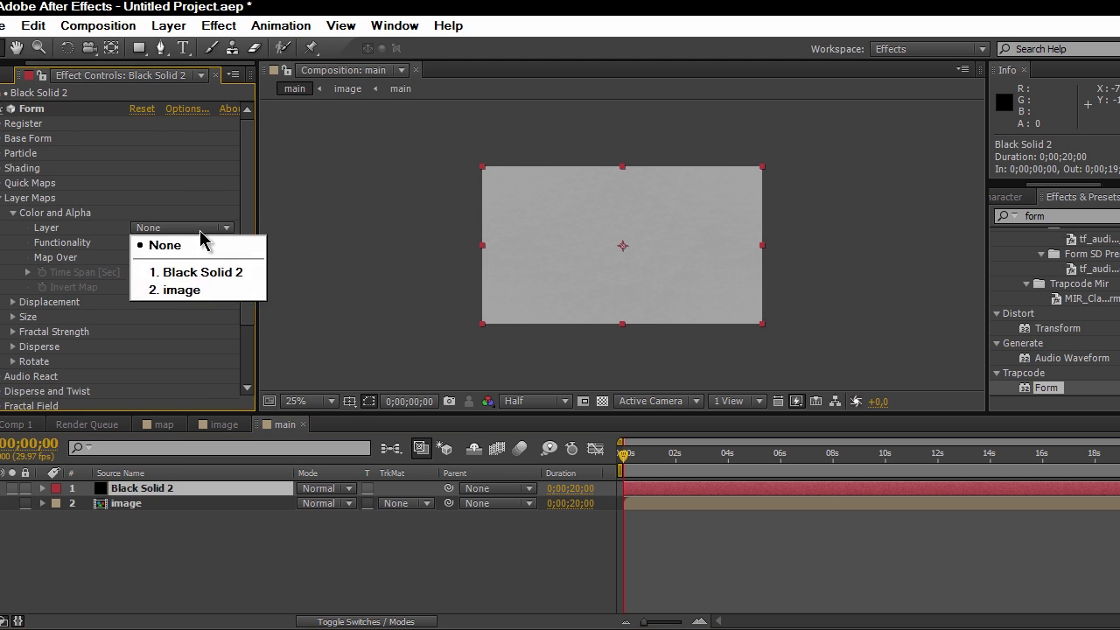
# Assign the image layer to Form's Color and Alpha map and the map layer to Fractal Strength and Disperse over XY, and scrub the animation.
pyautogui.click(181, 290)
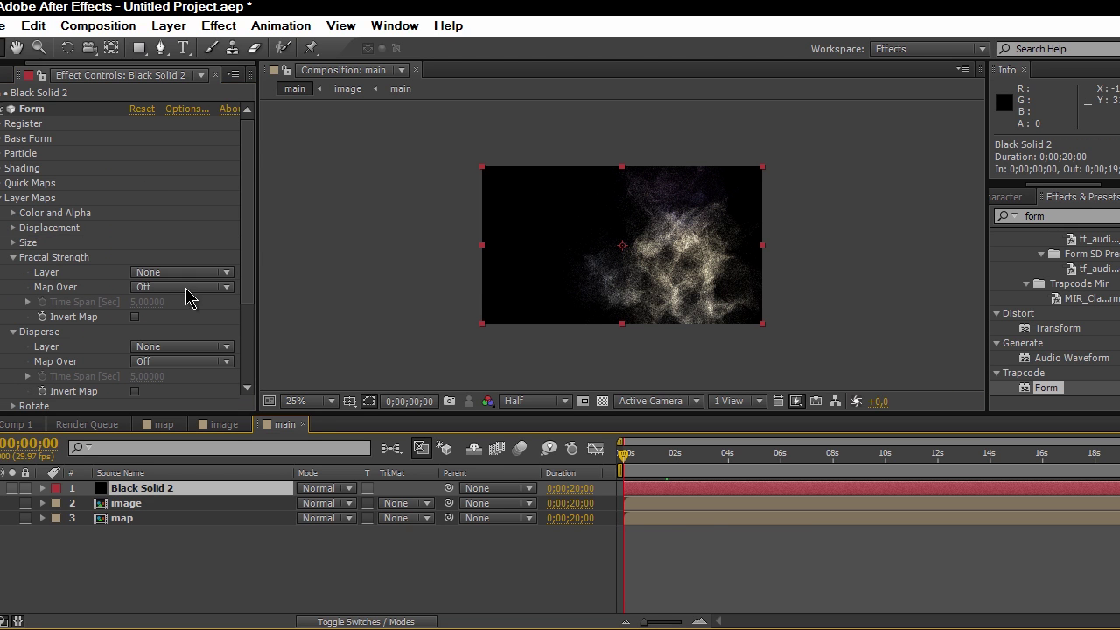
pyautogui.click(182, 272)
pyautogui.click(182, 316)
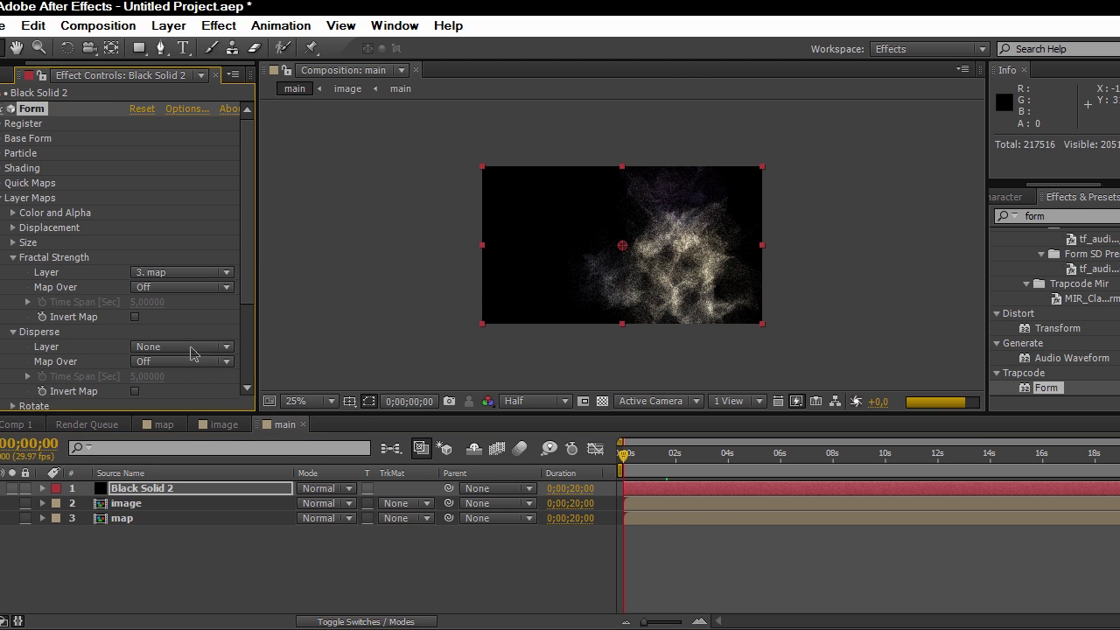
pyautogui.click(182, 287)
pyautogui.click(175, 311)
pyautogui.click(182, 347)
pyautogui.click(158, 425)
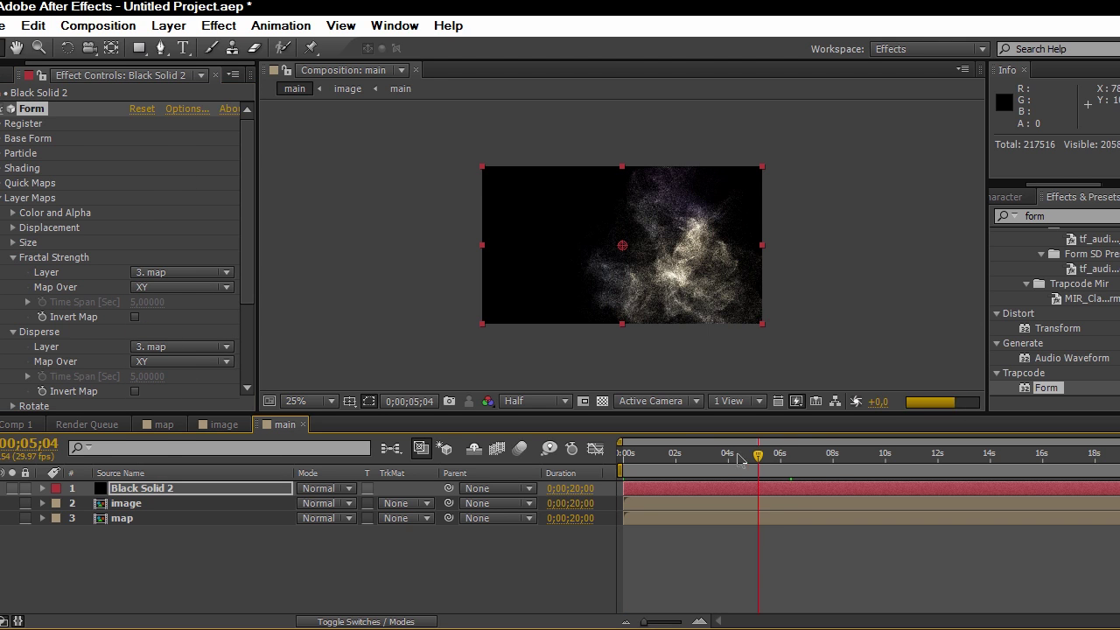
pyautogui.moveTo(739, 459); pyautogui.dragTo(698, 453)
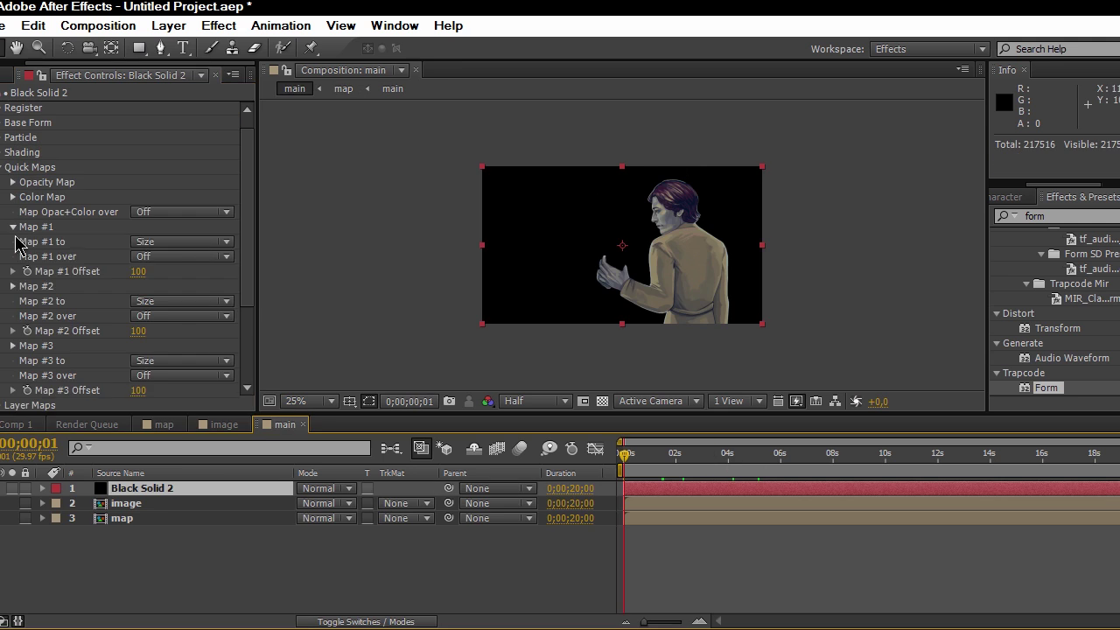
# Widen the effect settings area and adjust Form's Map #1 in Quick Maps.
pyautogui.moveTo(256, 280); pyautogui.dragTo(302, 281)
pyautogui.click(271, 287)
pyautogui.click(225, 310)
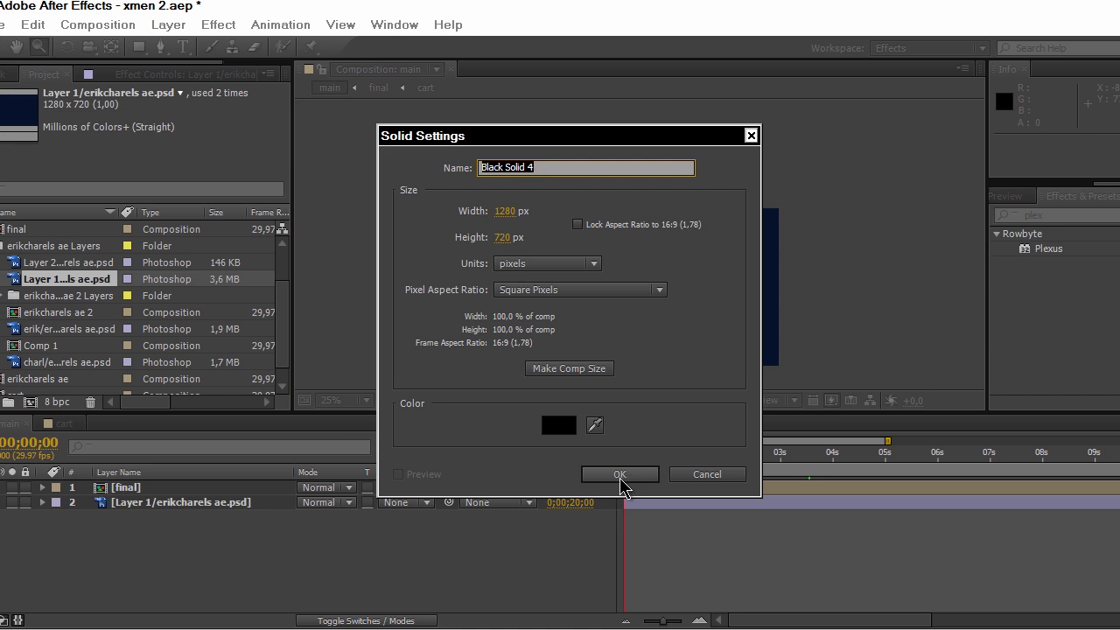
# Create a black 1280 x 720 solid in the main composition and place it below the final layer.
pyautogui.click(620, 474)
pyautogui.hotkey('ctrl', '[')
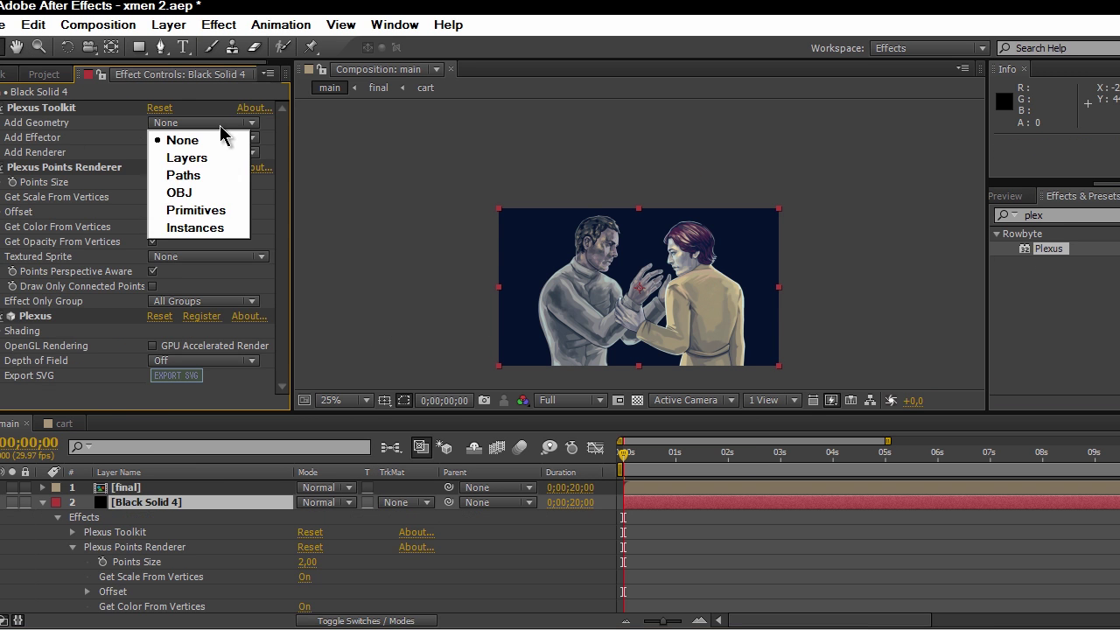
# Add a Sphere primitive as geometry to the black solid's Plexus effect and increase the sphere's radius.
pyautogui.click(188, 208)
pyautogui.click(207, 217)
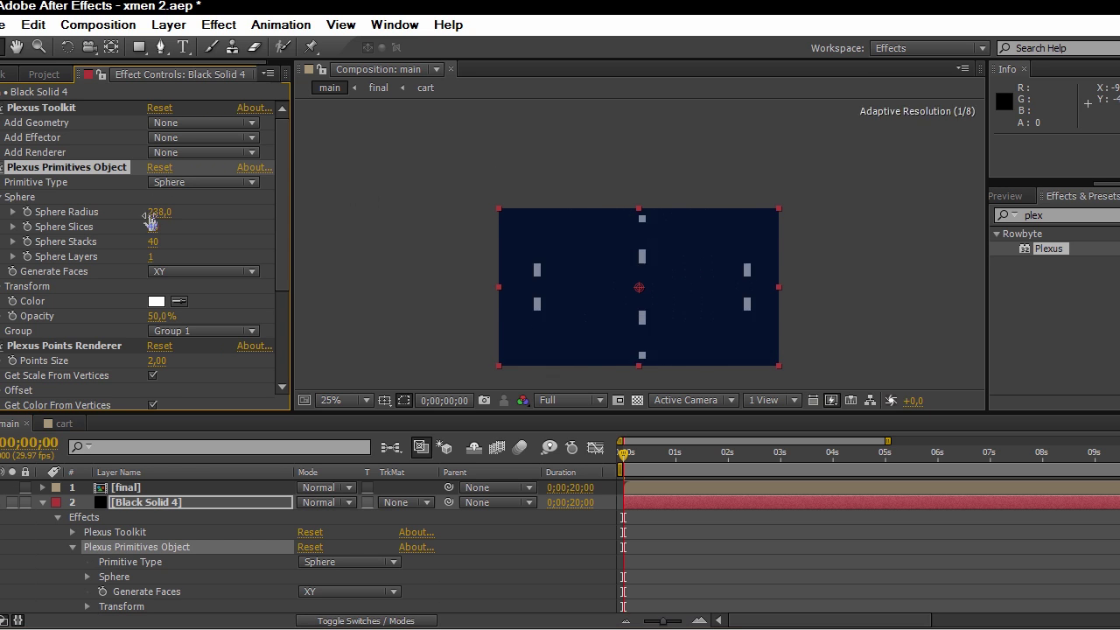
pyautogui.click(203, 152)
pyautogui.moveTo(159, 212); pyautogui.dragTo(288, 187)
# Add Lines and Triangulation renderers and a Noise effector to Plexus.
pyautogui.click(237, 205)
pyautogui.click(250, 152)
pyautogui.click(241, 241)
pyautogui.click(203, 137)
pyautogui.click(210, 167)
# Set the Triangulation Renderer's maximum number of triangles per vertex to 10.
pyautogui.scroll(-3, 287, 263)
pyautogui.click(153, 258)
pyautogui.write('10')
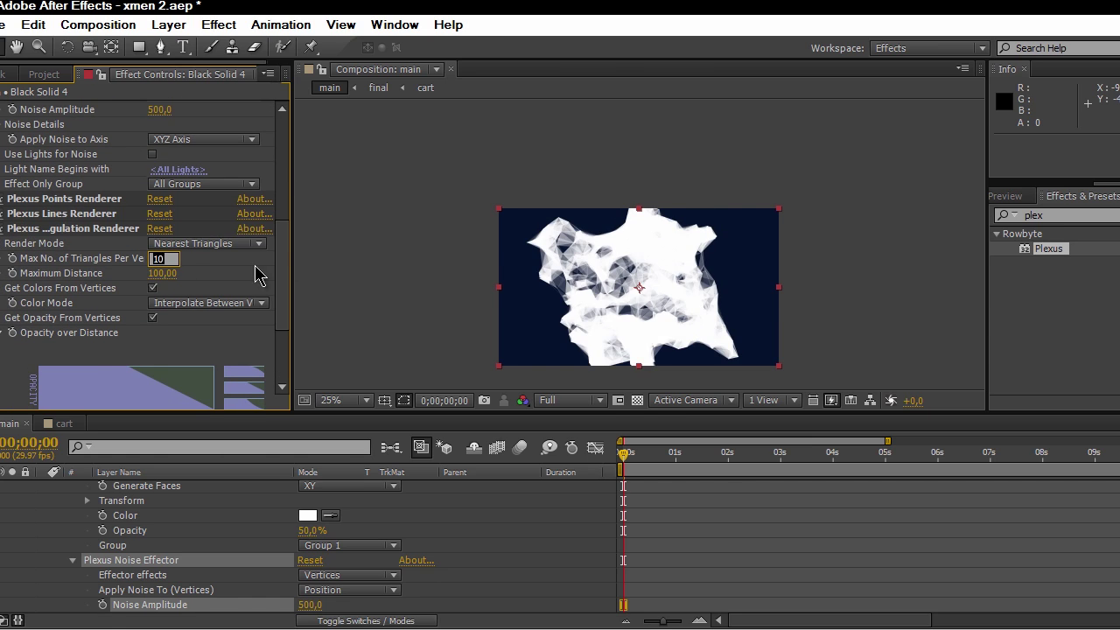
pyautogui.press('Return')
# Set the Noise Effector's Noise Amplitude to 550 and adjust its noise scale.
pyautogui.press('z')
pyautogui.press('.')
pyautogui.scroll(5, 250, 242)
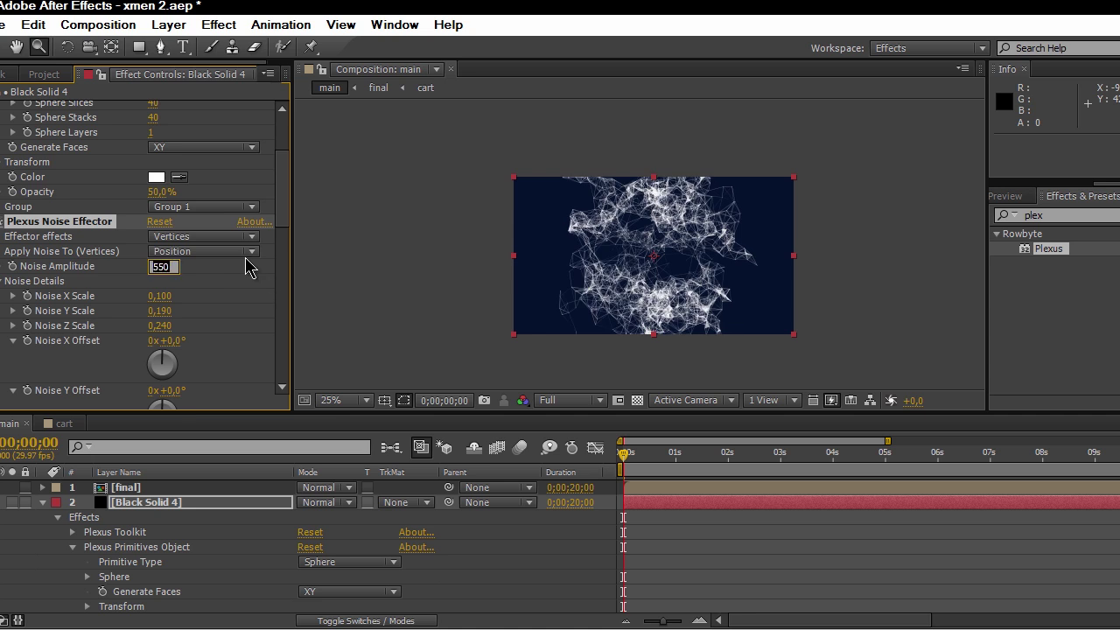
pyautogui.scroll(-3, 285, 219)
pyautogui.moveTo(159, 230)
pyautogui.mouseDown()
pyautogui.moveTo(186, 247)
pyautogui.moveTo(175, 215)
pyautogui.mouseUp()
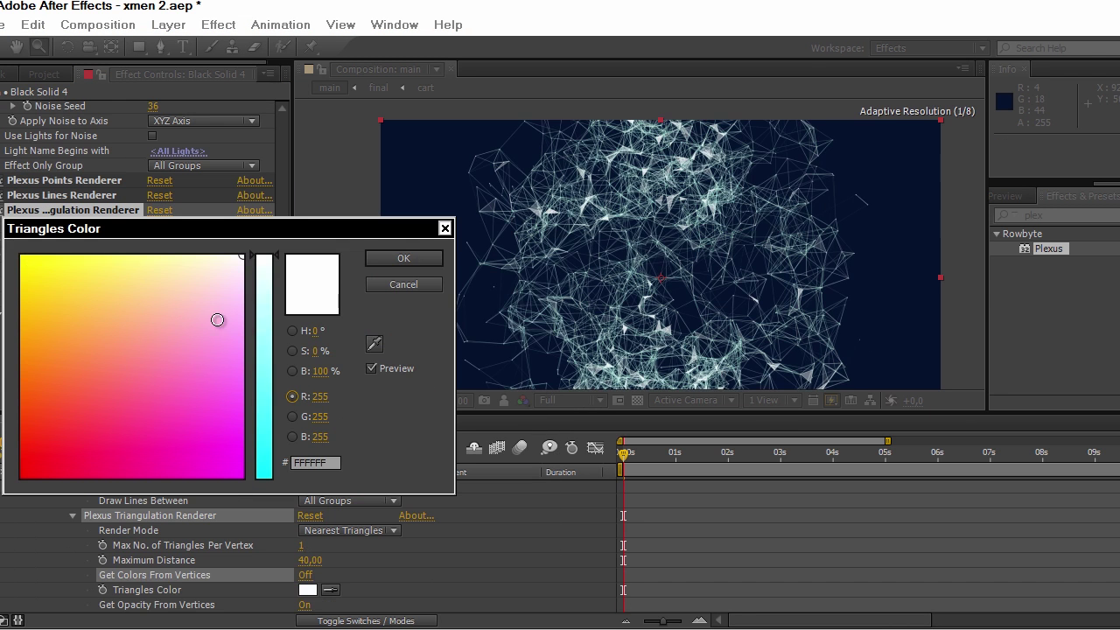
# Colour the Plexus triangles yellow, allow 2 triangles per vertex, and set their Maximum Distance to 20.
pyautogui.click(75, 295)
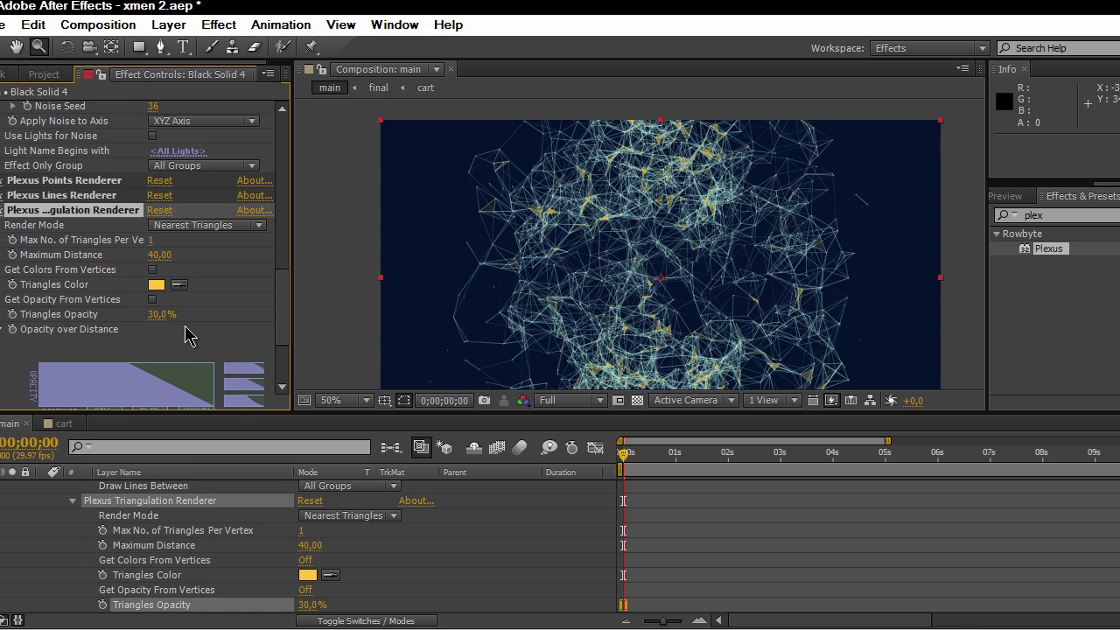
pyautogui.moveTo(160, 254); pyautogui.dragTo(160, 237)
pyautogui.click(160, 255)
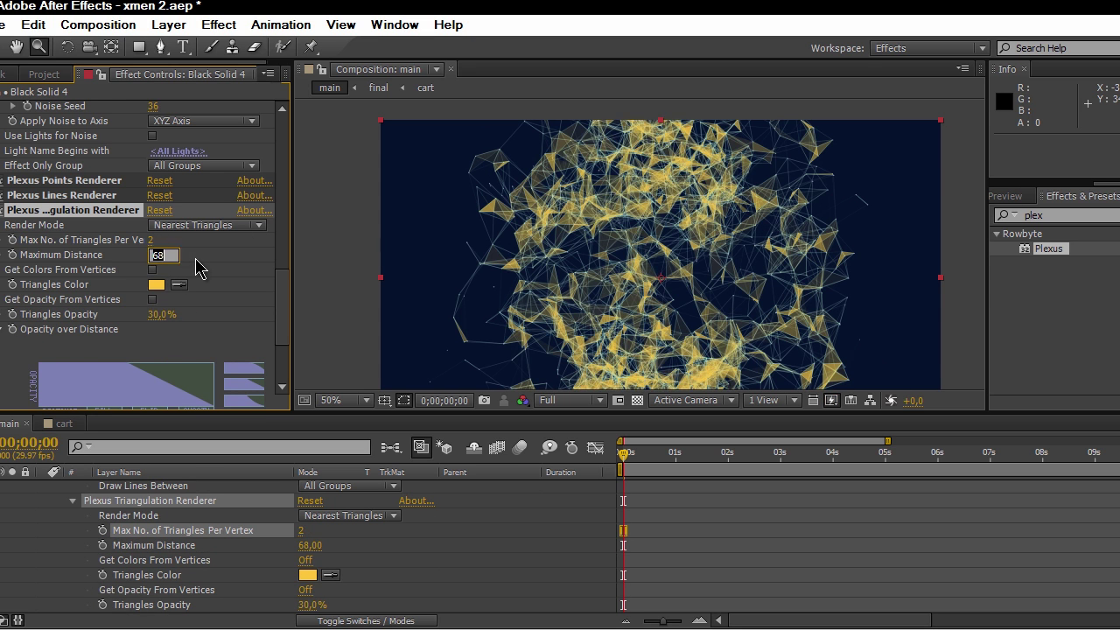
pyautogui.write('20')
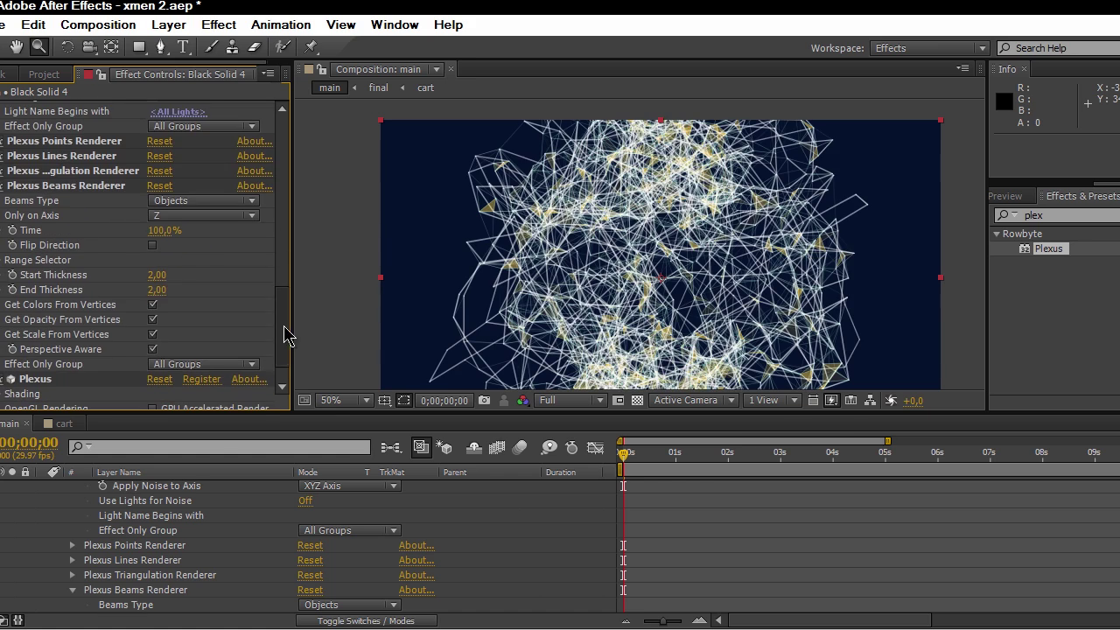
# Set the Beams Renderer's Start Thickness to 0 and give the beams a pale yellow colour instead of the vertex colours.
pyautogui.click(164, 275)
pyautogui.press('Return')
pyautogui.scroll(-1, 217, 272)
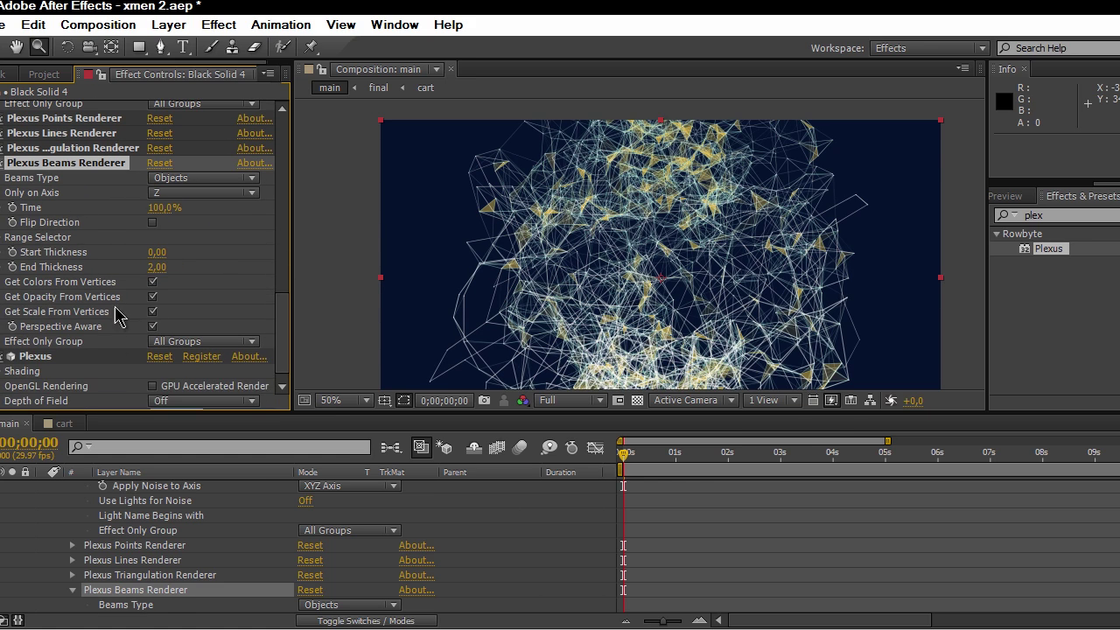
pyautogui.click(153, 282)
pyautogui.click(158, 298)
pyautogui.moveTo(263, 256); pyautogui.dragTo(263, 371)
pyautogui.click(403, 258)
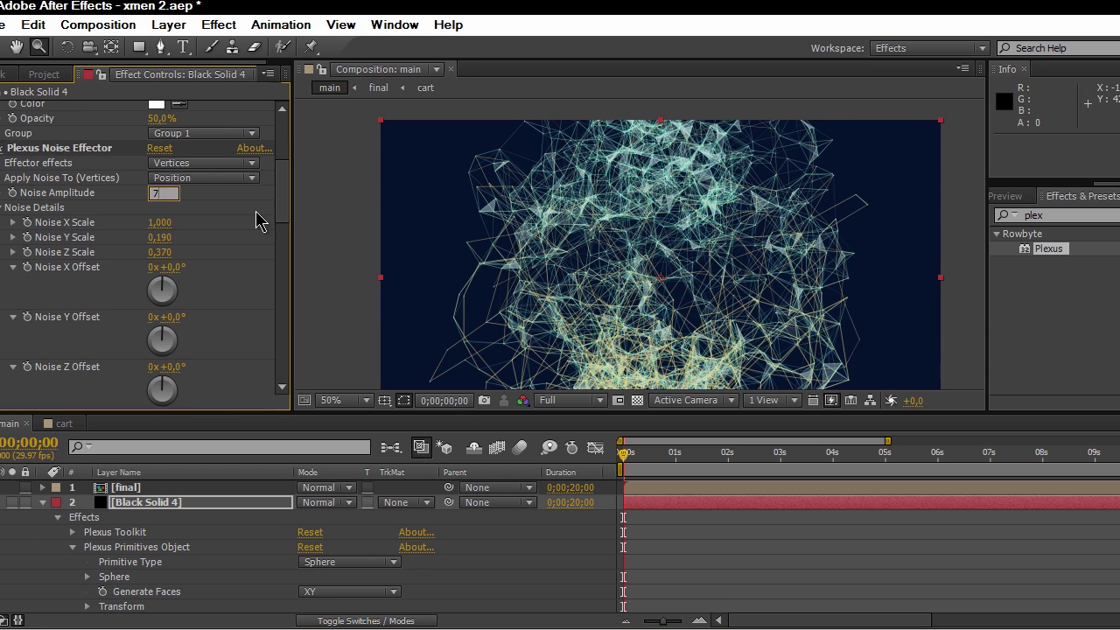
# Keyframe the Beams Renderer's Time and the Noise Amplitude, and check the animation at several points along the timeline.
pyautogui.click(708, 452)
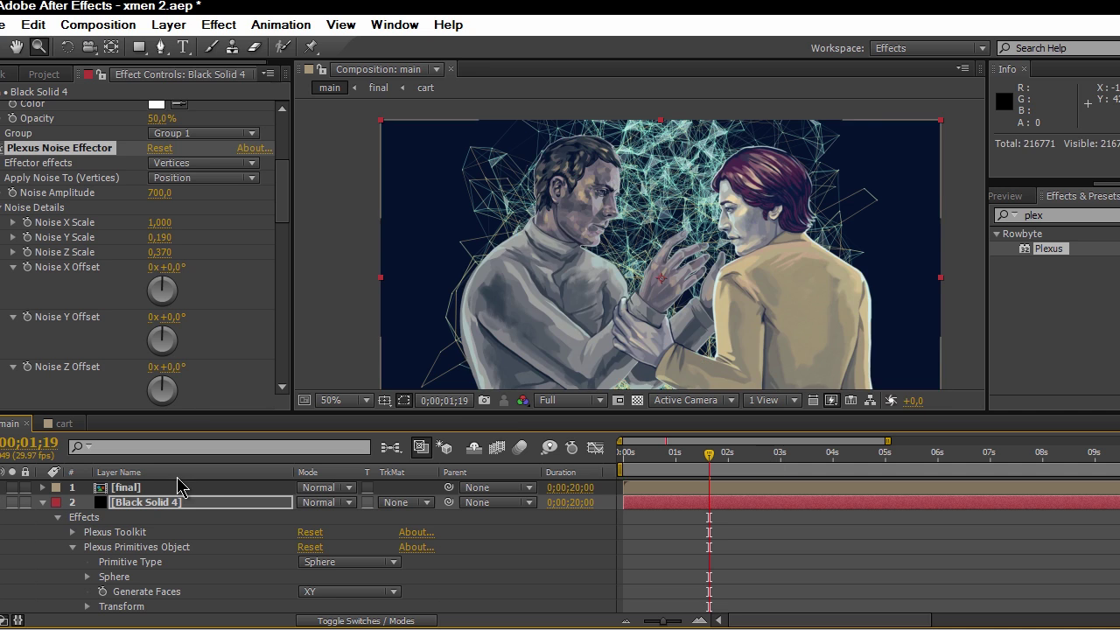
pyautogui.moveTo(280, 206)
pyautogui.mouseDown()
pyautogui.moveTo(280, 184)
pyautogui.moveTo(280, 205)
pyautogui.mouseUp()
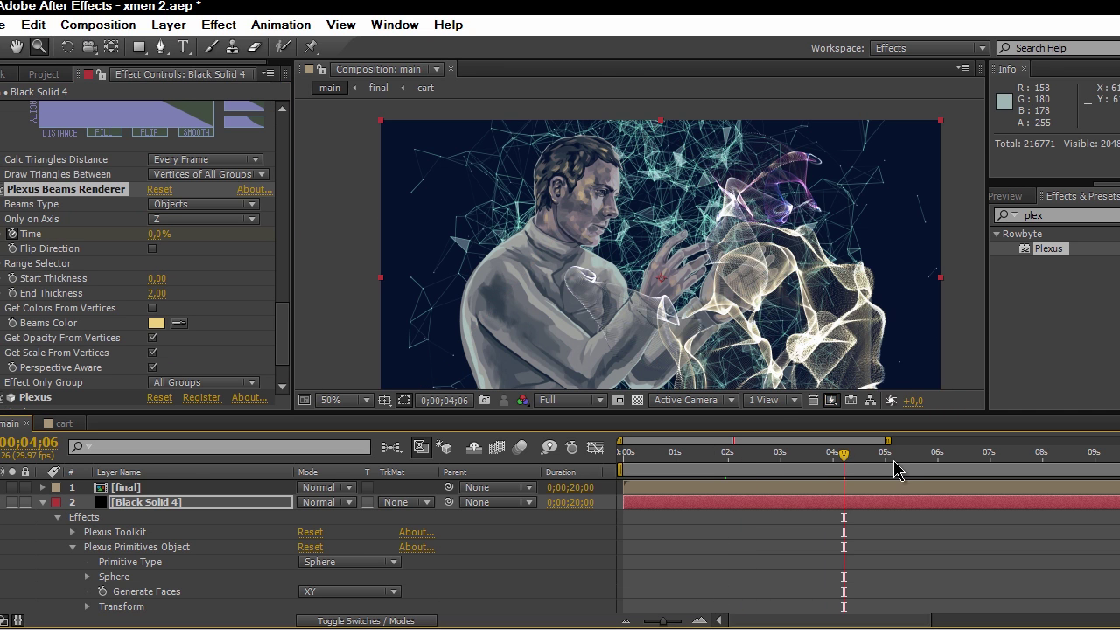
pyautogui.moveTo(843, 454); pyautogui.dragTo(800, 454)
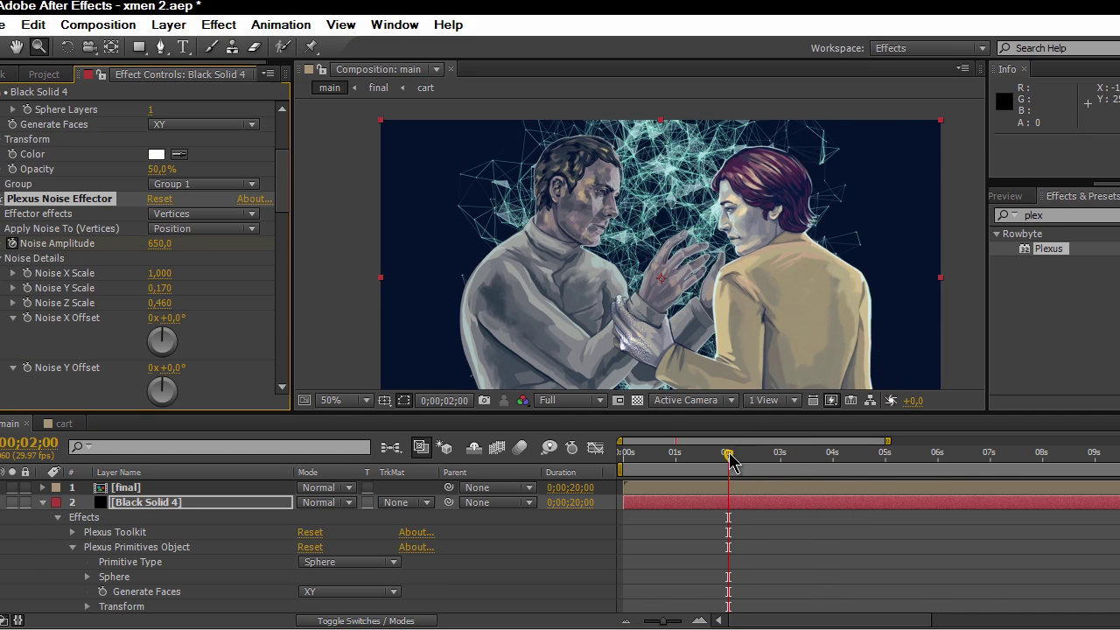
pyautogui.click(836, 454)
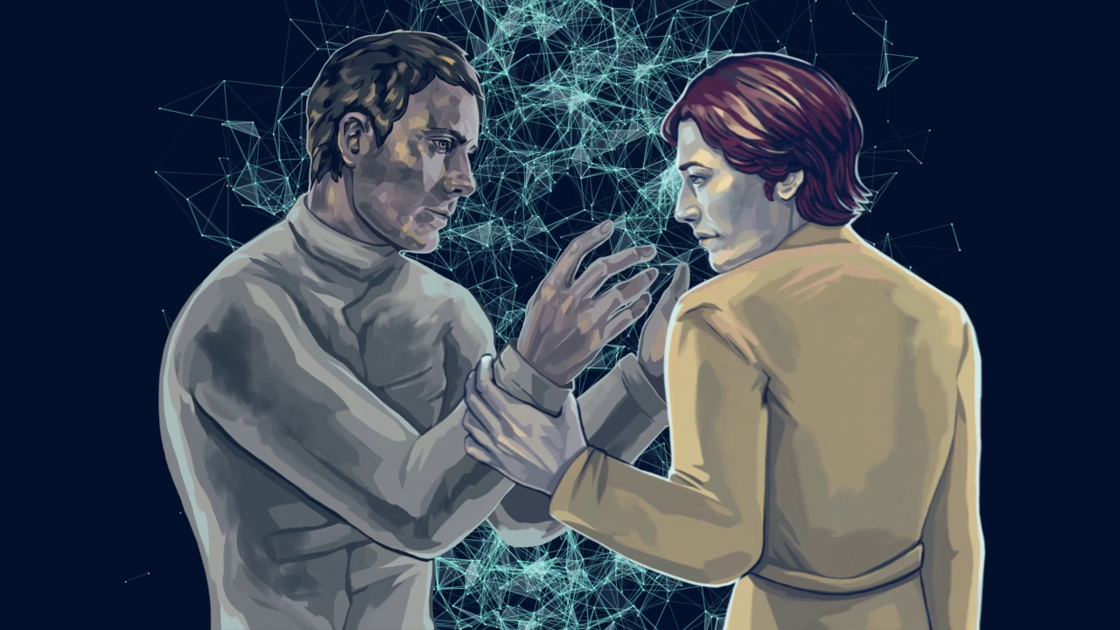